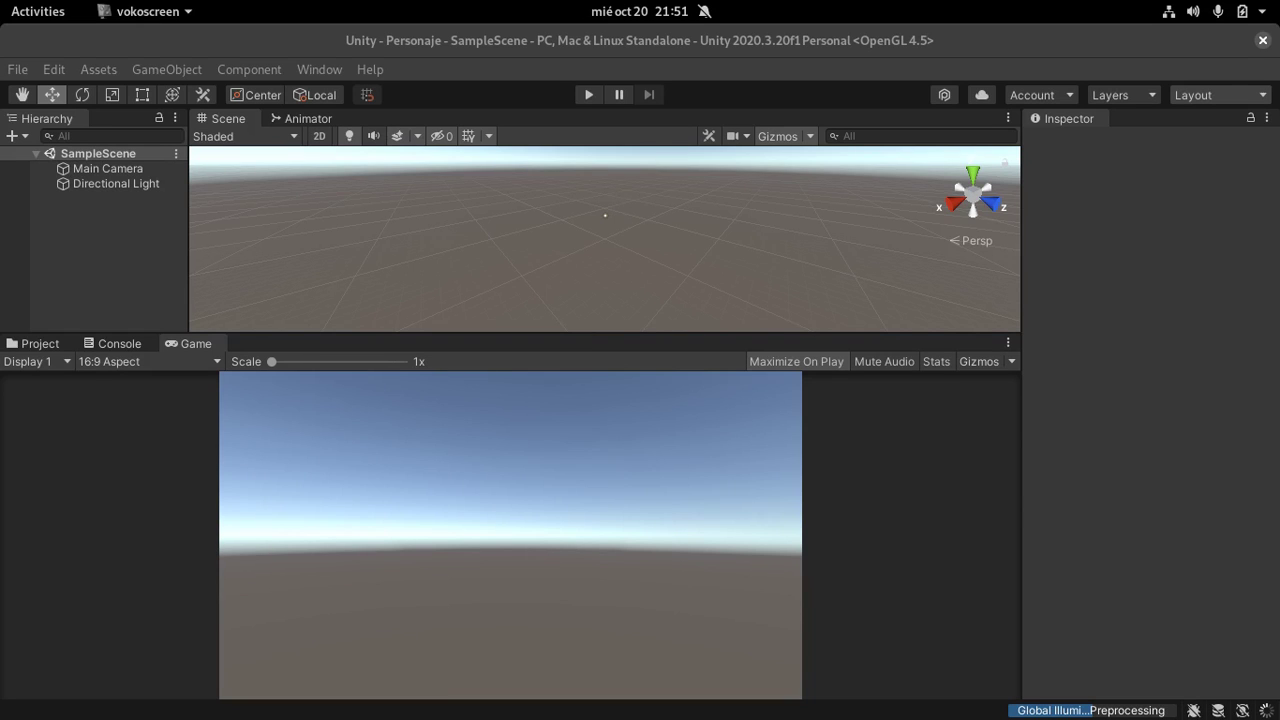
- Return to the Unity editor and apply the 2 by 3 window layout
{"action": "key", "text": "super"}
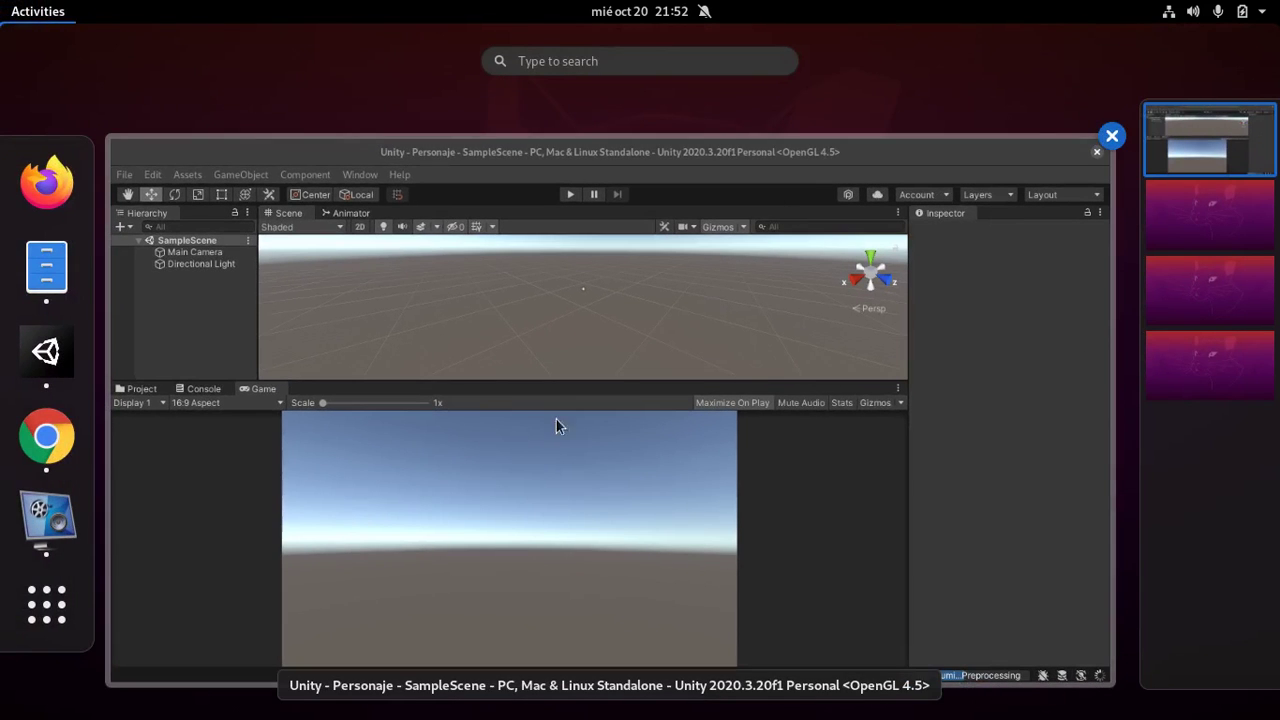
{"action": "left_click", "coordinate": [645, 460]}
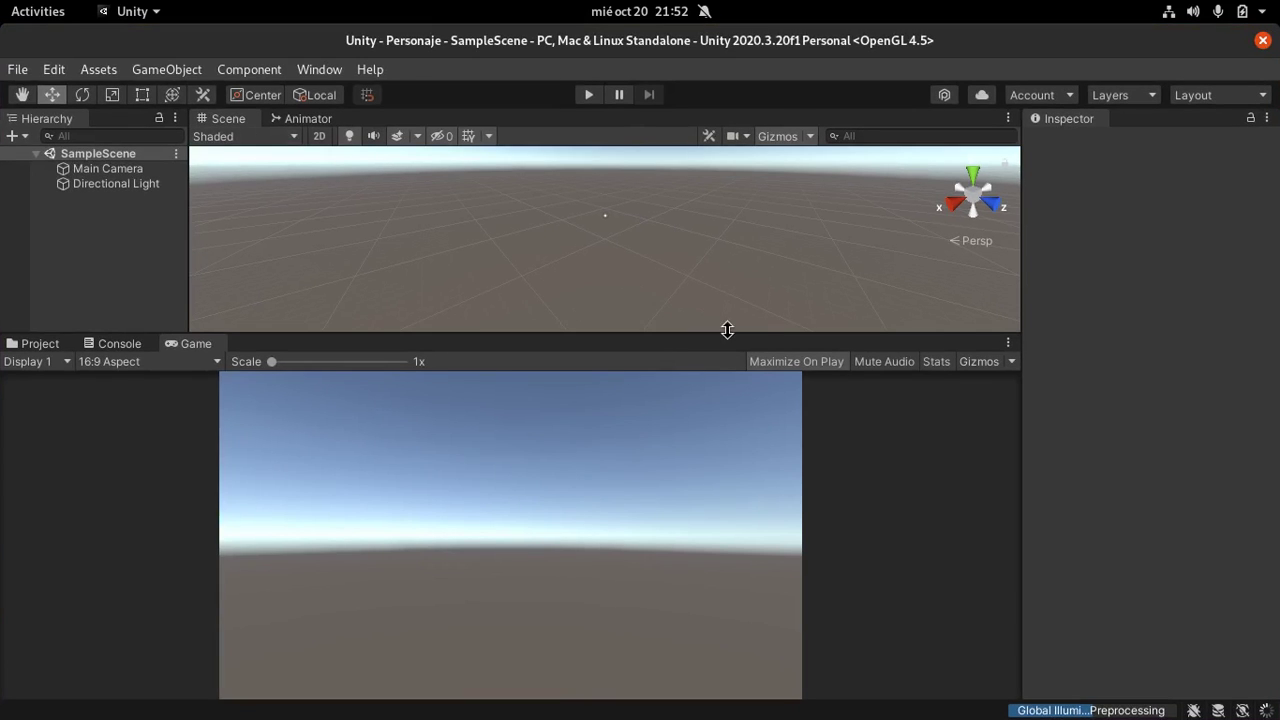
{"action": "left_click", "coordinate": [303, 72]}
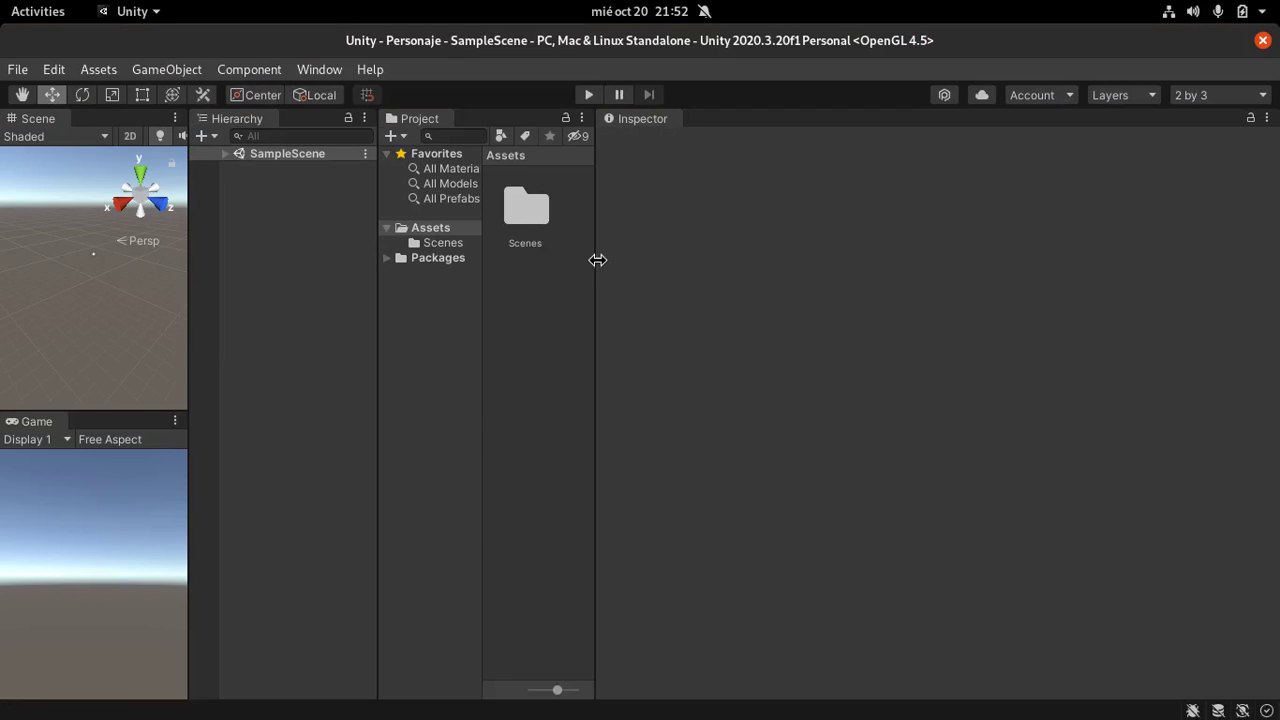
- Widen the Project, folder tree, Hierarchy and Scene/Game panels by moving their splitters
{"action": "left_click_drag", "start_coordinate": [597, 260], "coordinate": [1109, 269]}
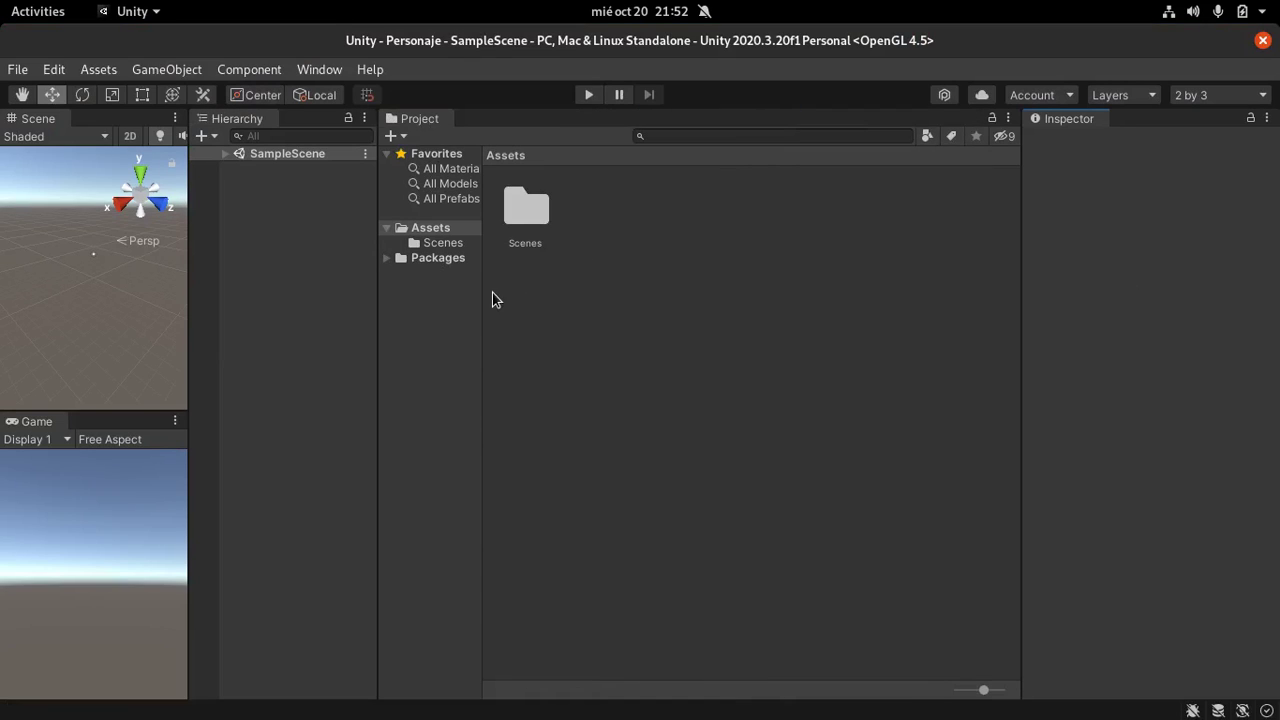
{"action": "left_click_drag", "start_coordinate": [483, 298], "coordinate": [911, 301]}
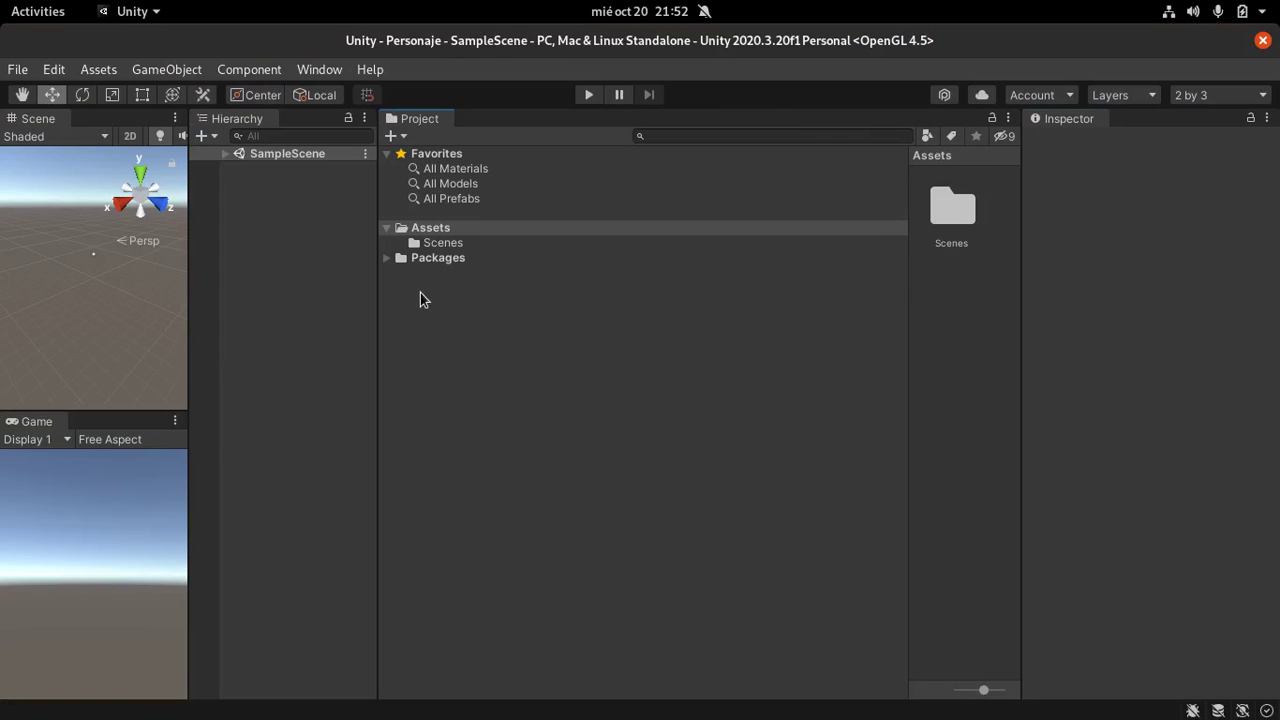
{"action": "left_click_drag", "start_coordinate": [375, 294], "coordinate": [843, 306]}
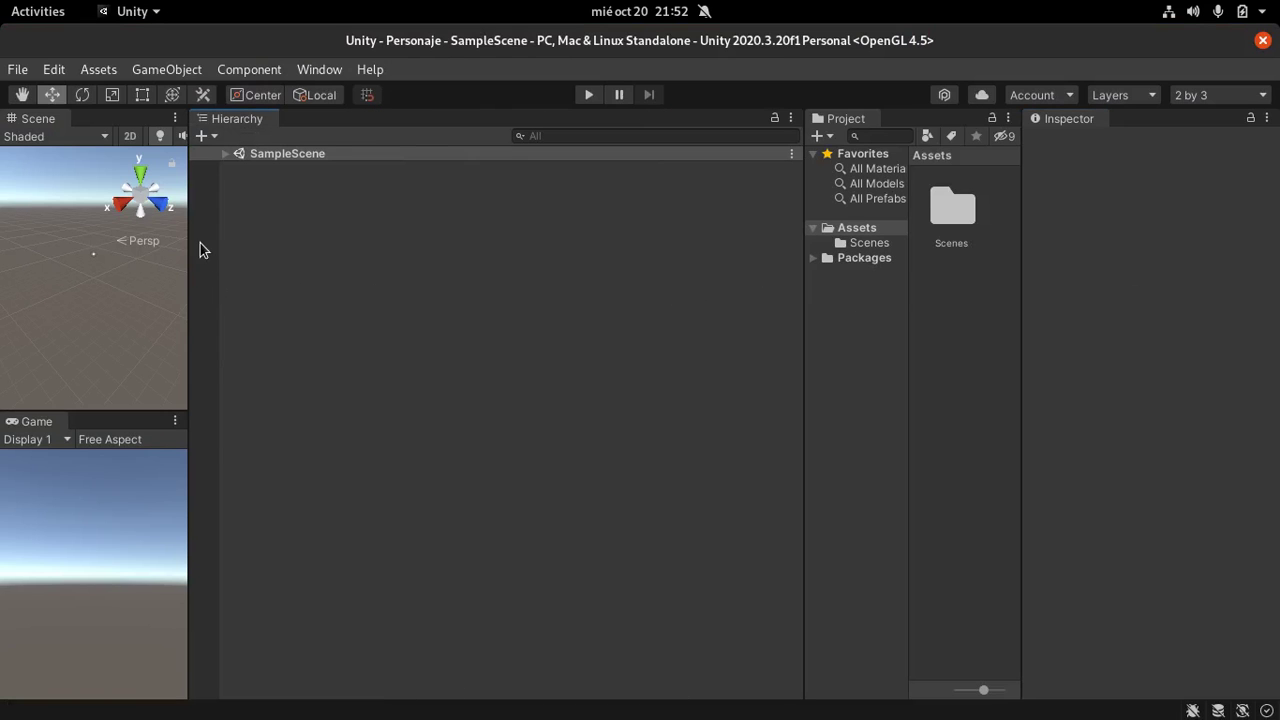
{"action": "left_click_drag", "start_coordinate": [185, 241], "coordinate": [651, 240]}
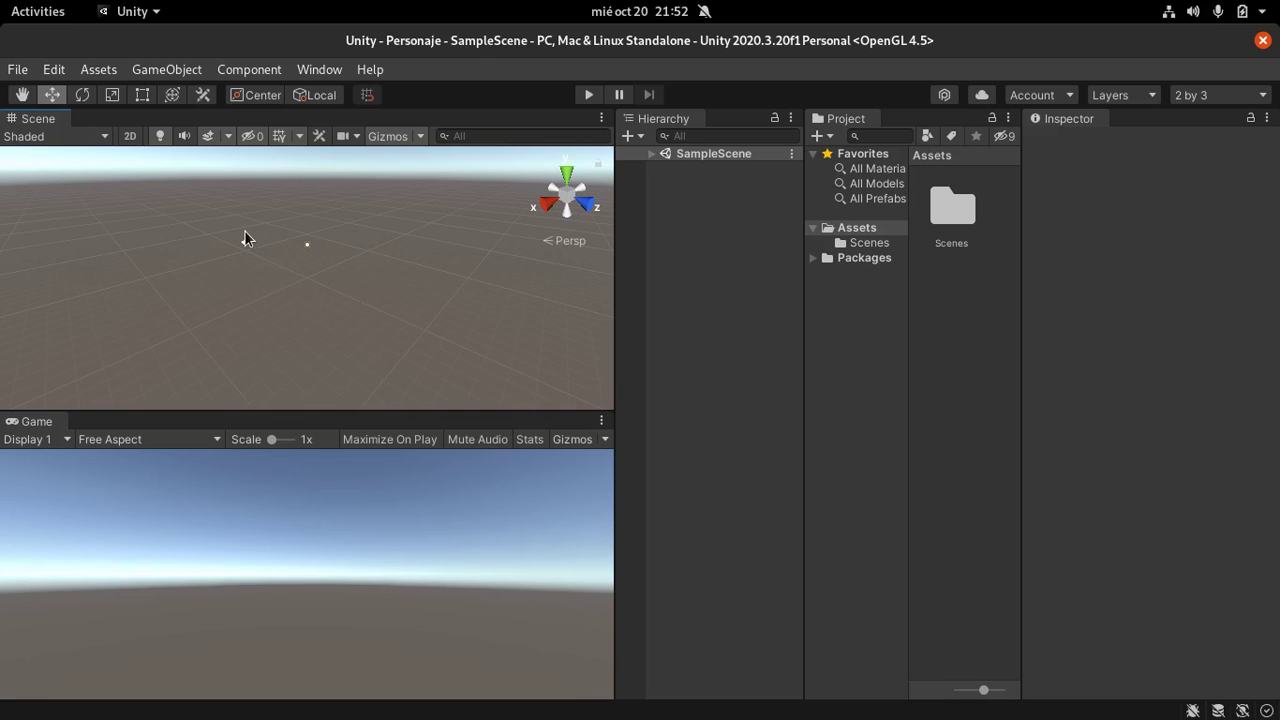
- Expand SampleScene in the Hierarchy and add a 3D Object > Plane to it
{"action": "scroll", "coordinate": [263, 234], "scroll_direction": "up", "scroll_amount": 3}
{"action": "left_click", "coordinate": [652, 154]}
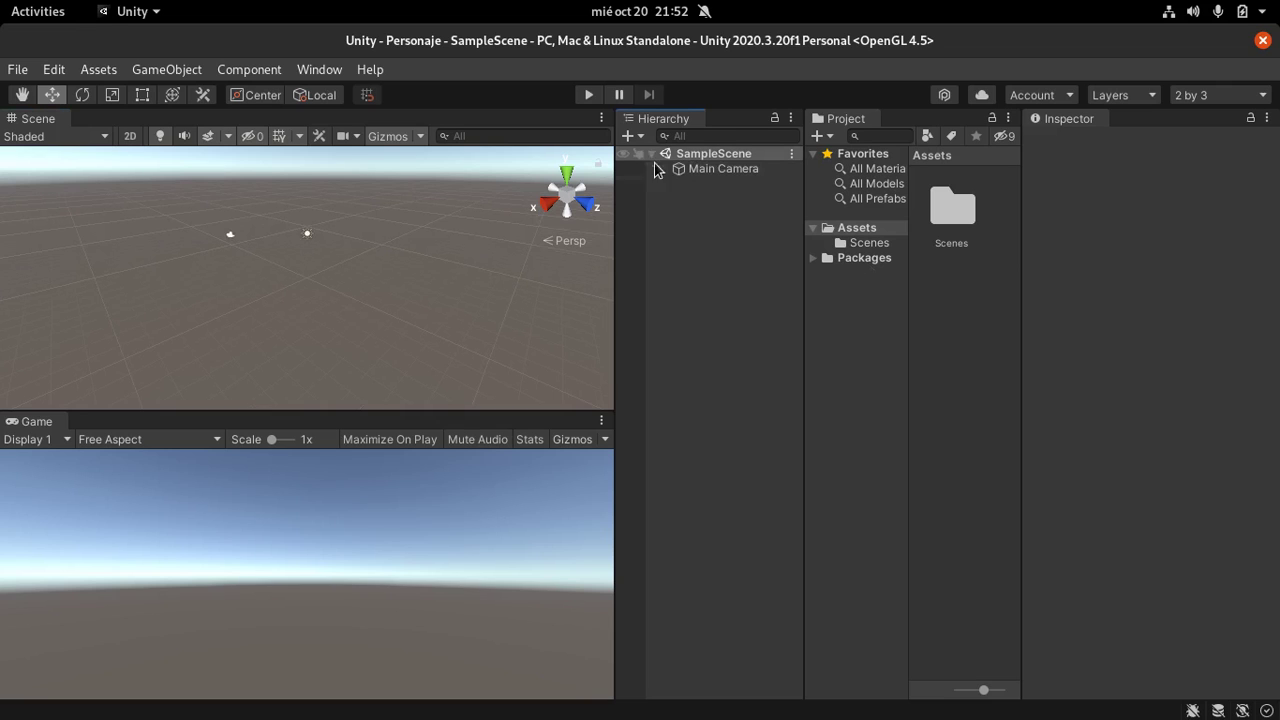
{"action": "right_click", "coordinate": [702, 243]}
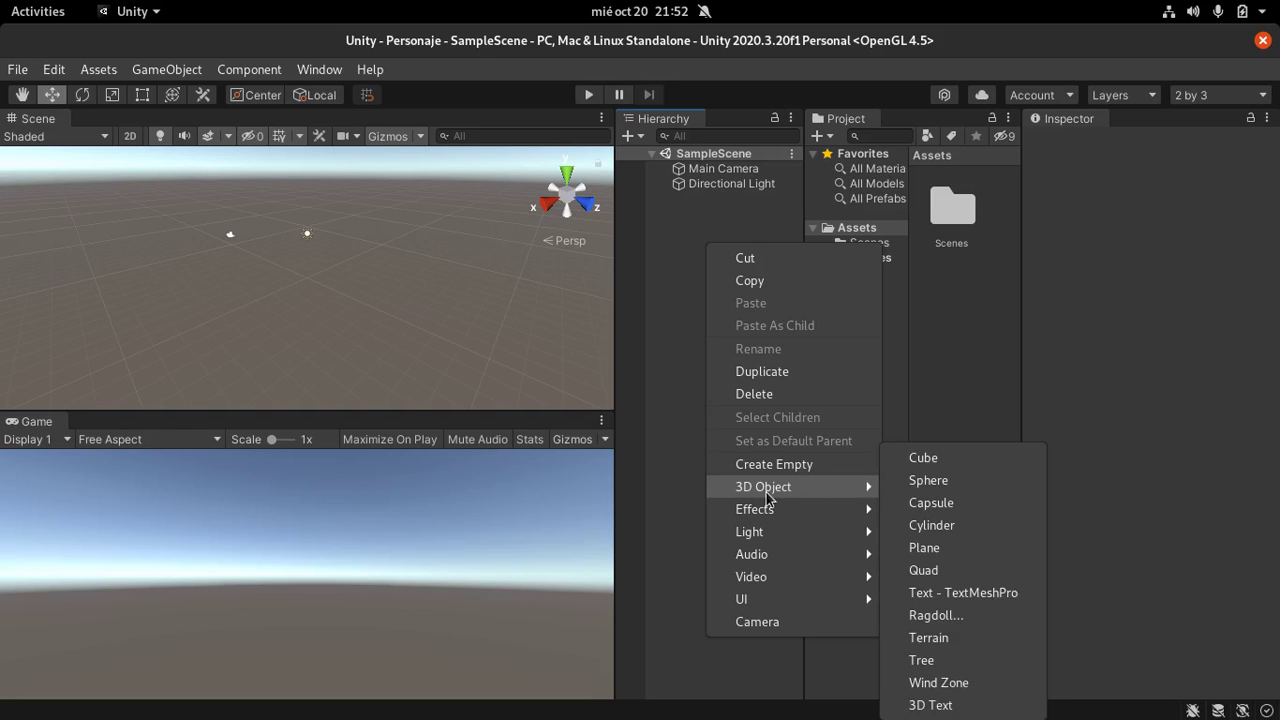
{"action": "left_click", "coordinate": [700, 228]}
{"action": "right_click", "coordinate": [700, 231]}
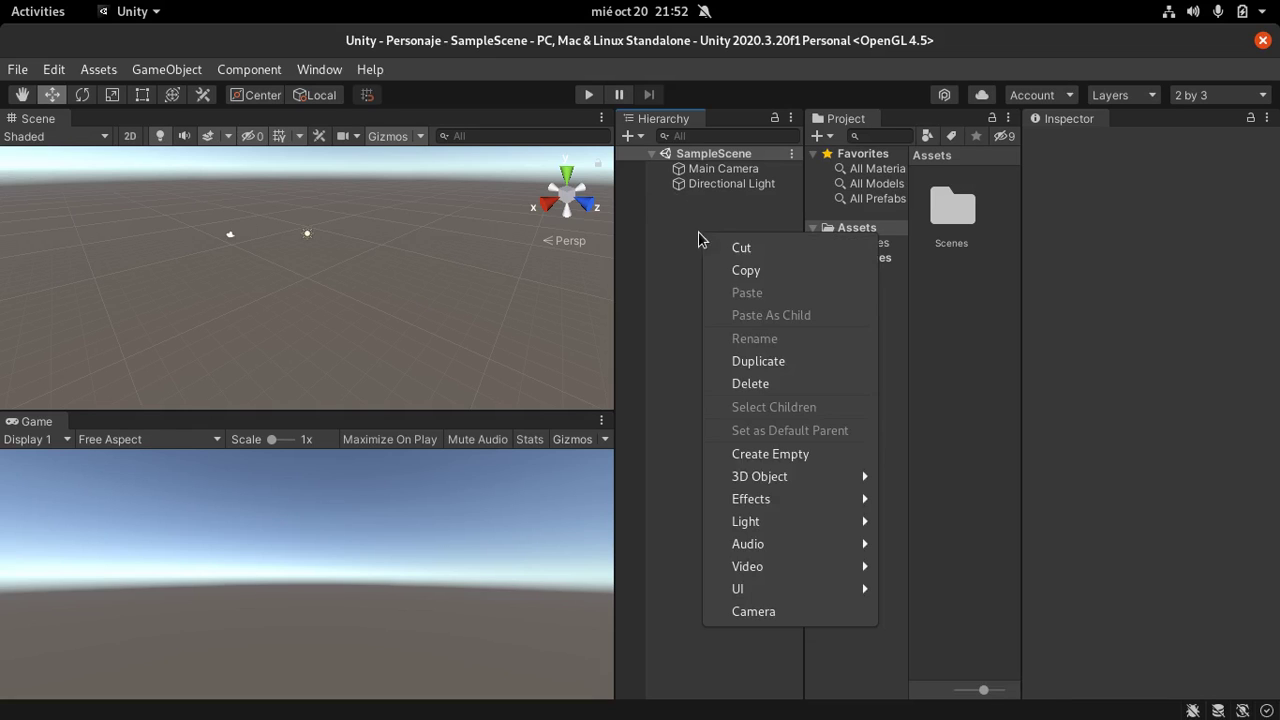
{"action": "mouse_move", "coordinate": [805, 480]}
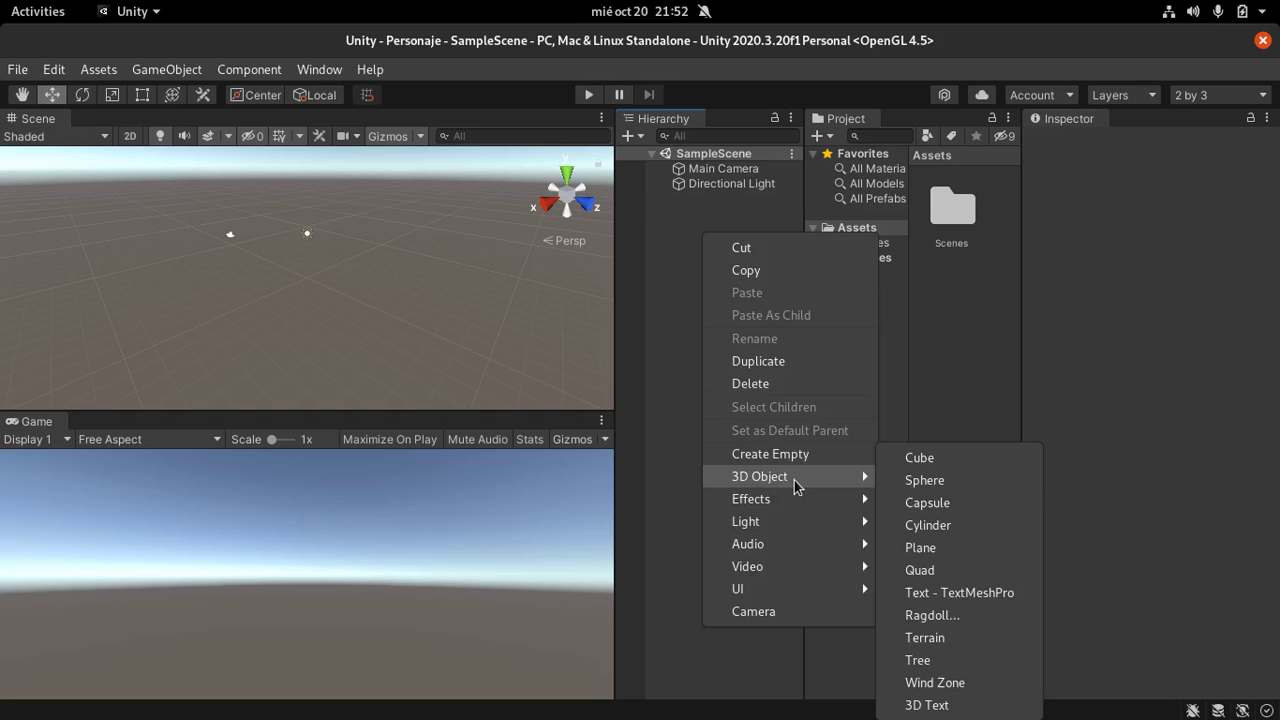
{"action": "left_click", "coordinate": [950, 549]}
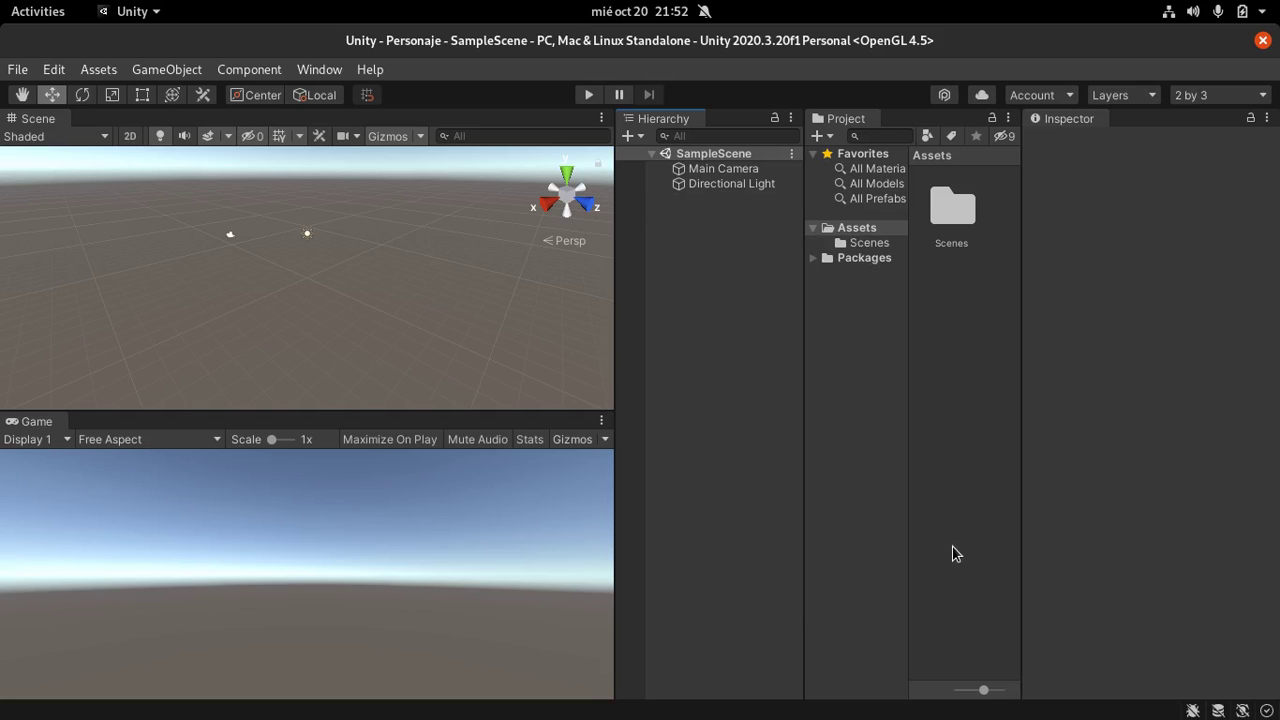
{"action": "left_click", "coordinate": [480, 314]}
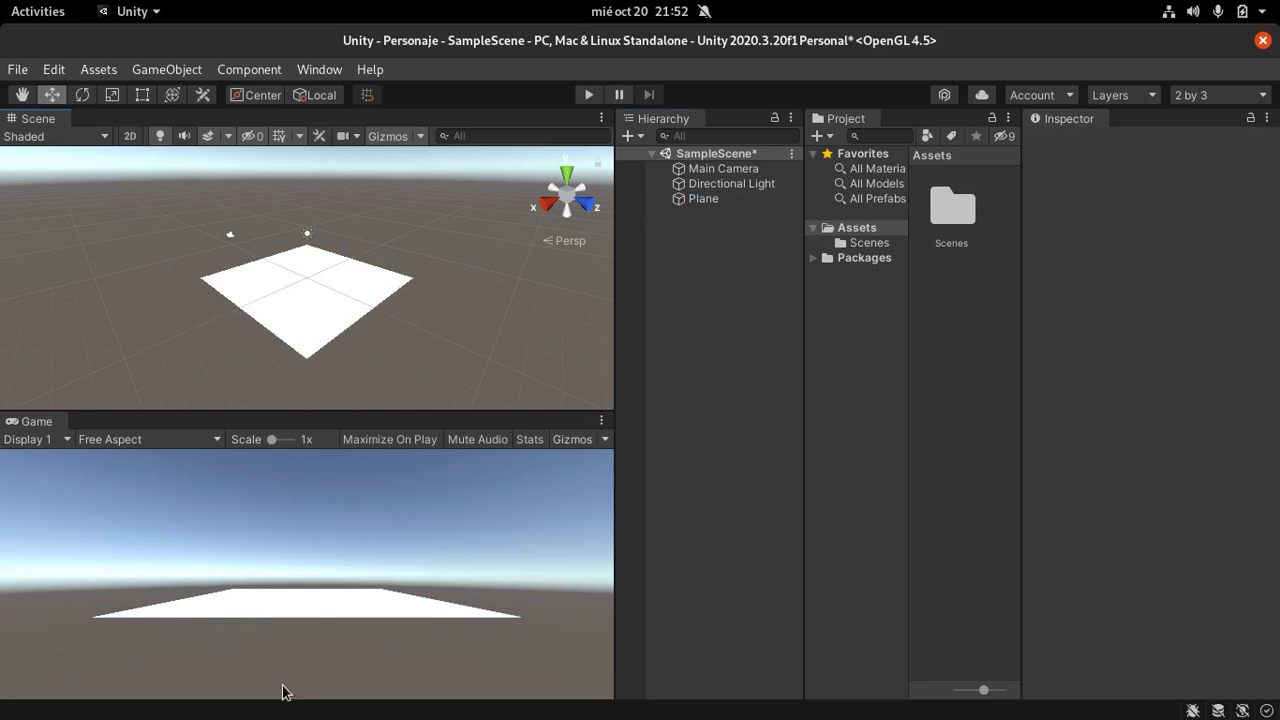
- Scale the Plane to about 3.86 on X and 5.18 on Z with the Scale tool
{"action": "left_click", "coordinate": [316, 297]}
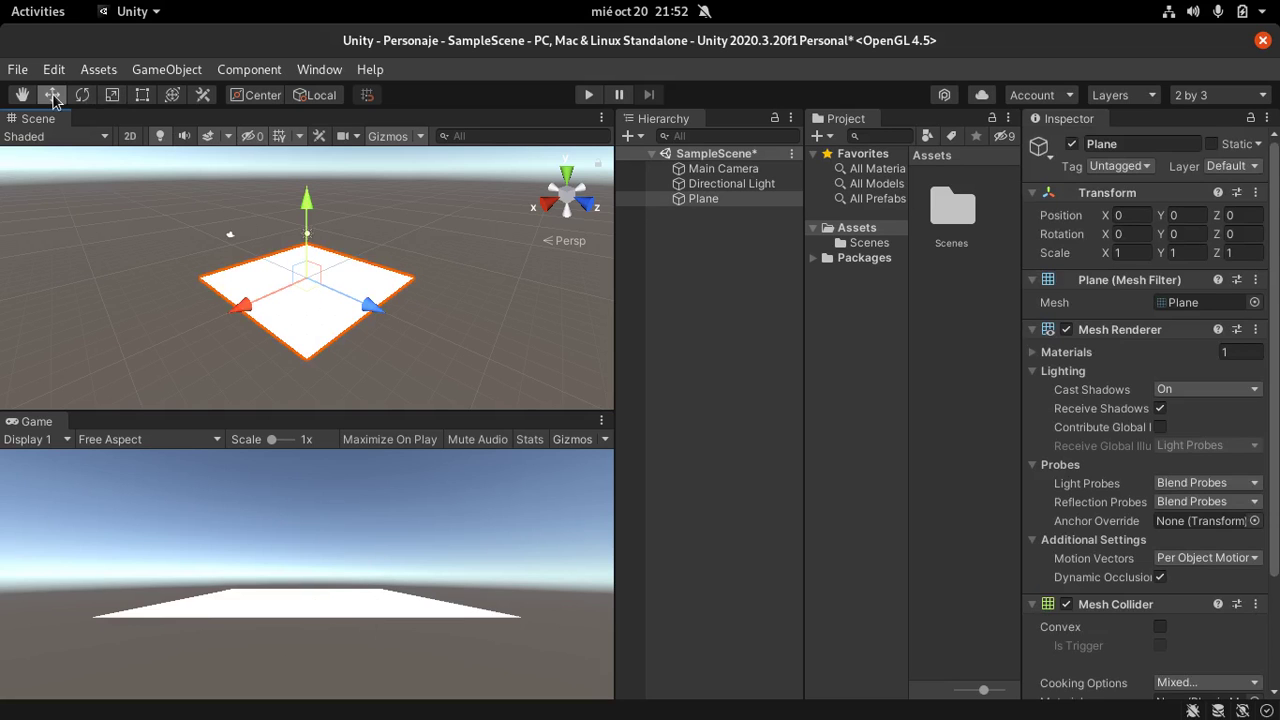
{"action": "left_click", "coordinate": [112, 95]}
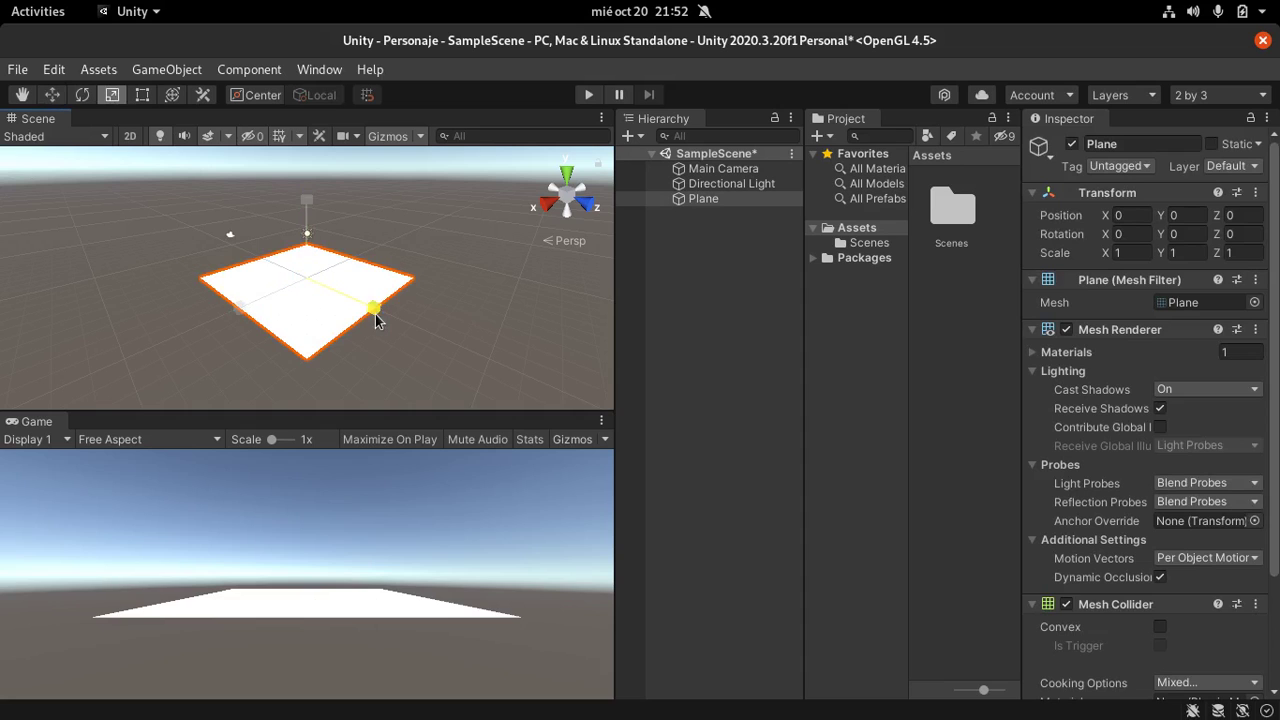
{"action": "left_click_drag", "start_coordinate": [376, 318], "coordinate": [597, 397]}
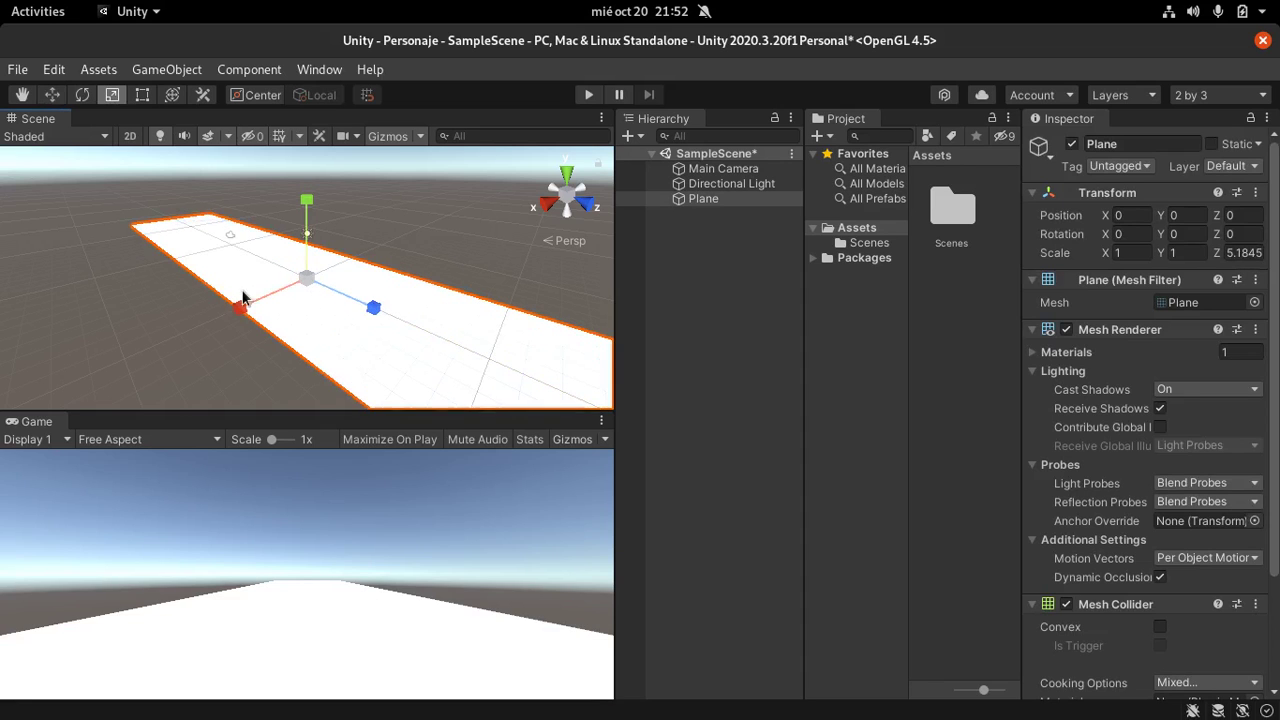
{"action": "left_click_drag", "start_coordinate": [242, 297], "coordinate": [105, 393]}
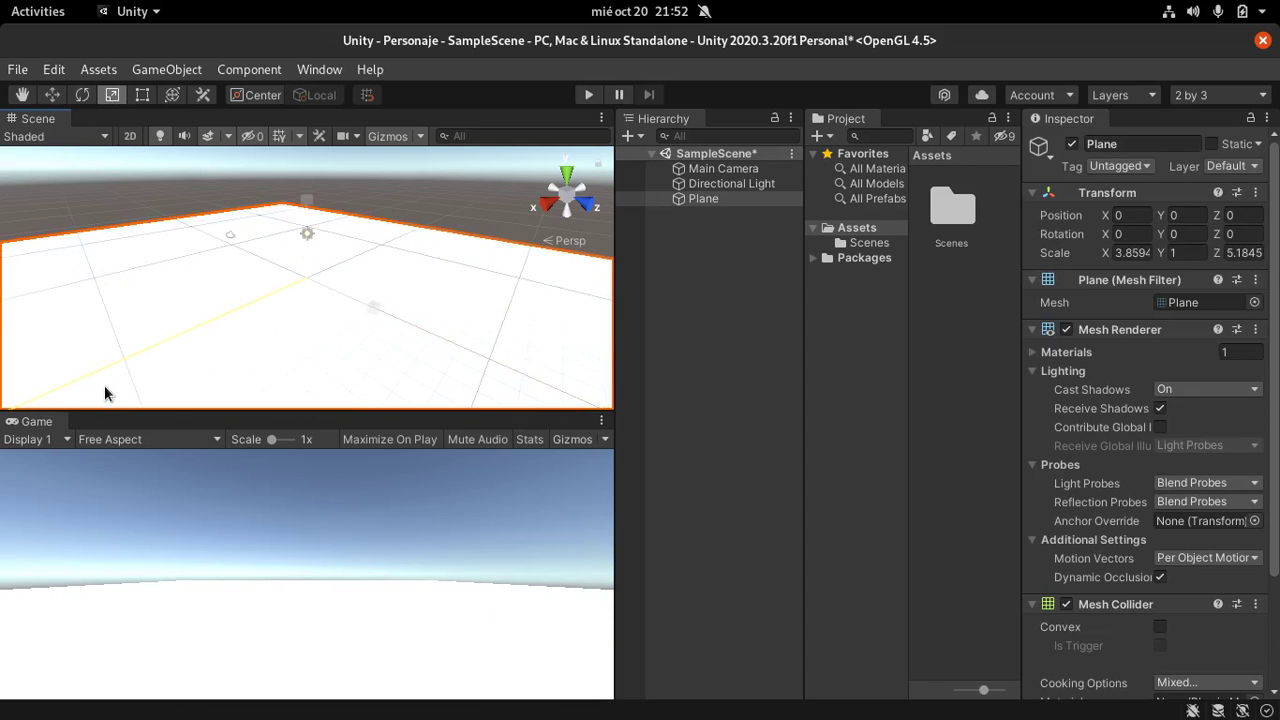
{"action": "left_click", "coordinate": [667, 371]}
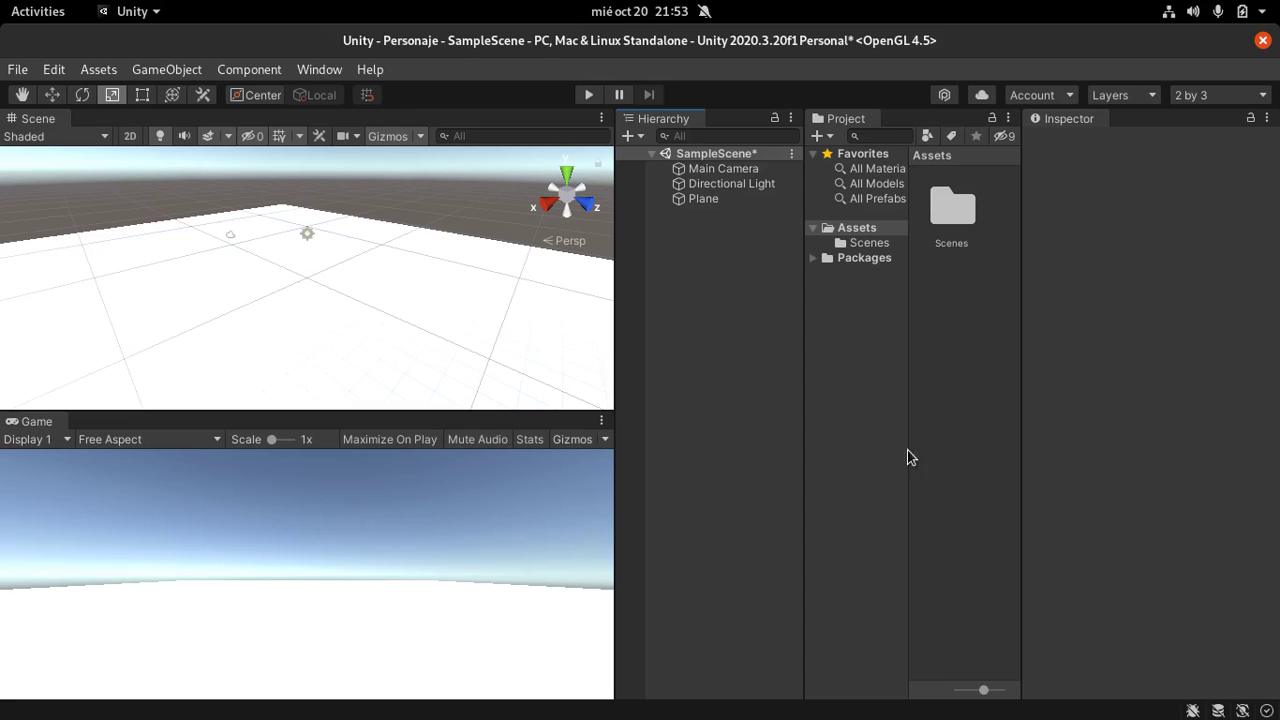
- Create a new folder named 'Materials' under Assets and open it
{"action": "left_click", "coordinate": [960, 345]}
{"action": "right_click", "coordinate": [966, 310]}
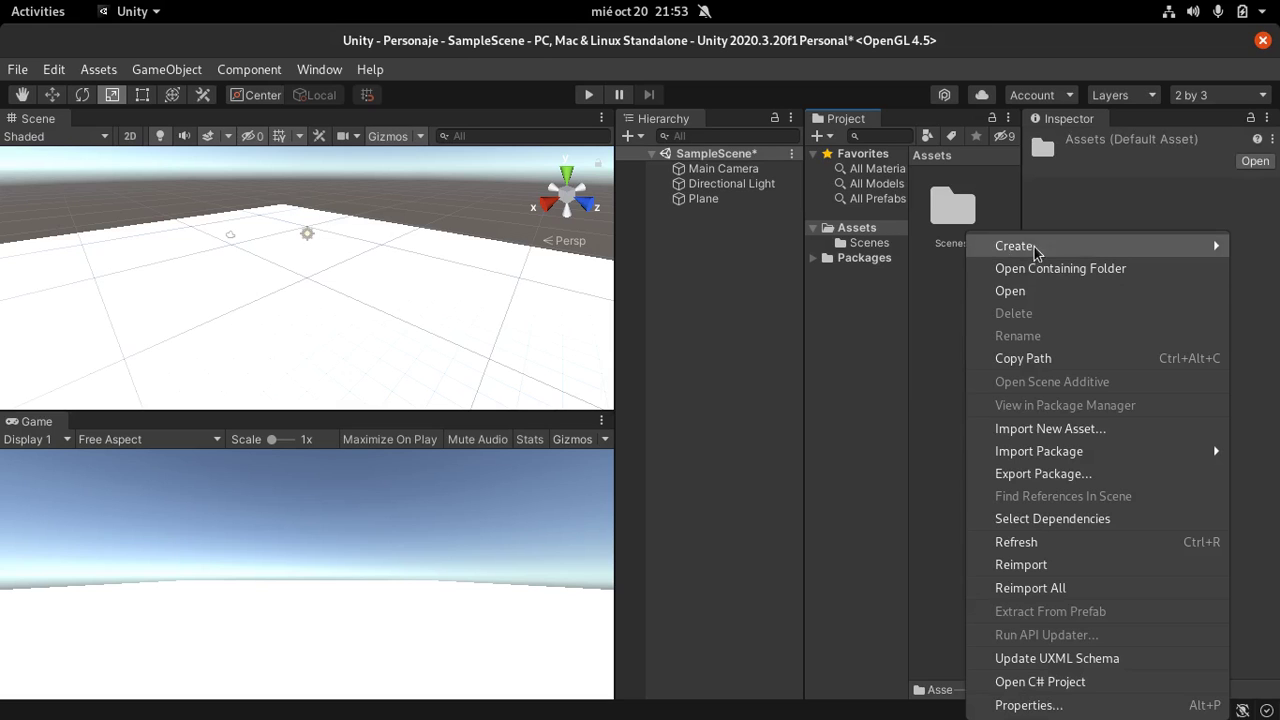
{"action": "mouse_move", "coordinate": [1047, 247]}
{"action": "left_click", "coordinate": [795, 58]}
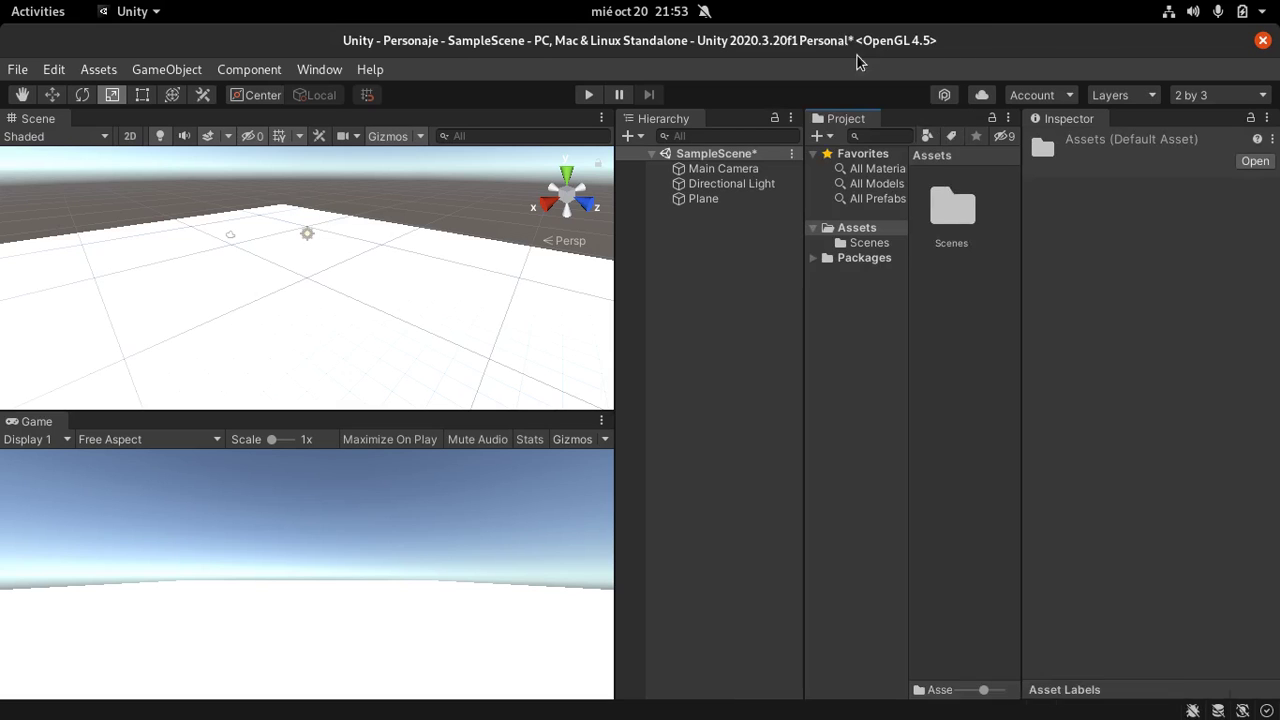
{"action": "type", "text": "Materials"}
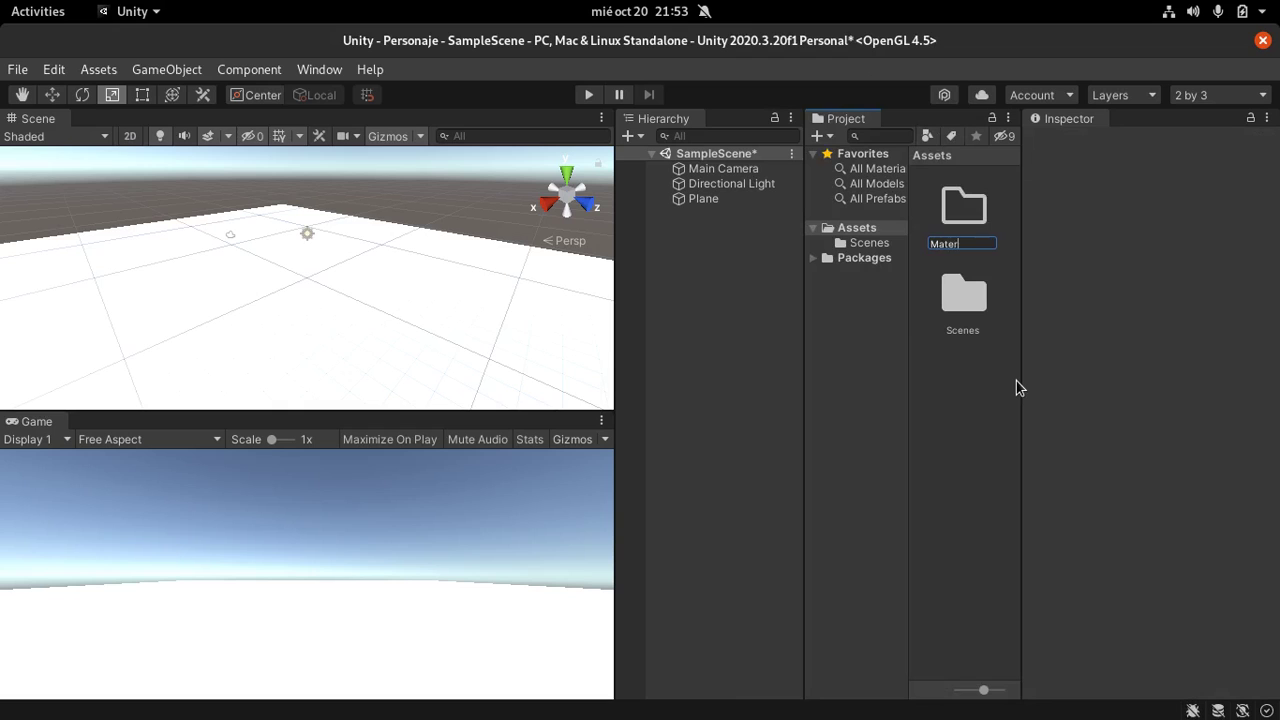
{"action": "key", "text": "Return"}
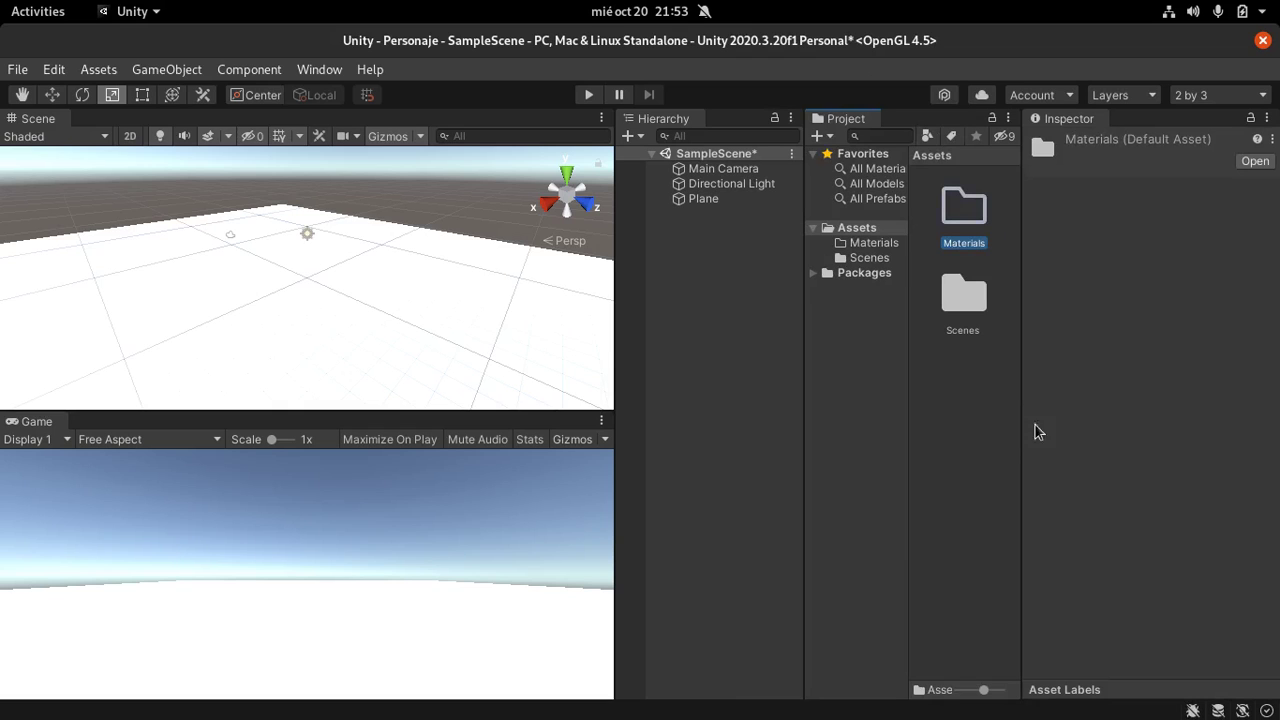
{"action": "left_click", "coordinate": [996, 350]}
{"action": "double_click", "coordinate": [980, 206]}
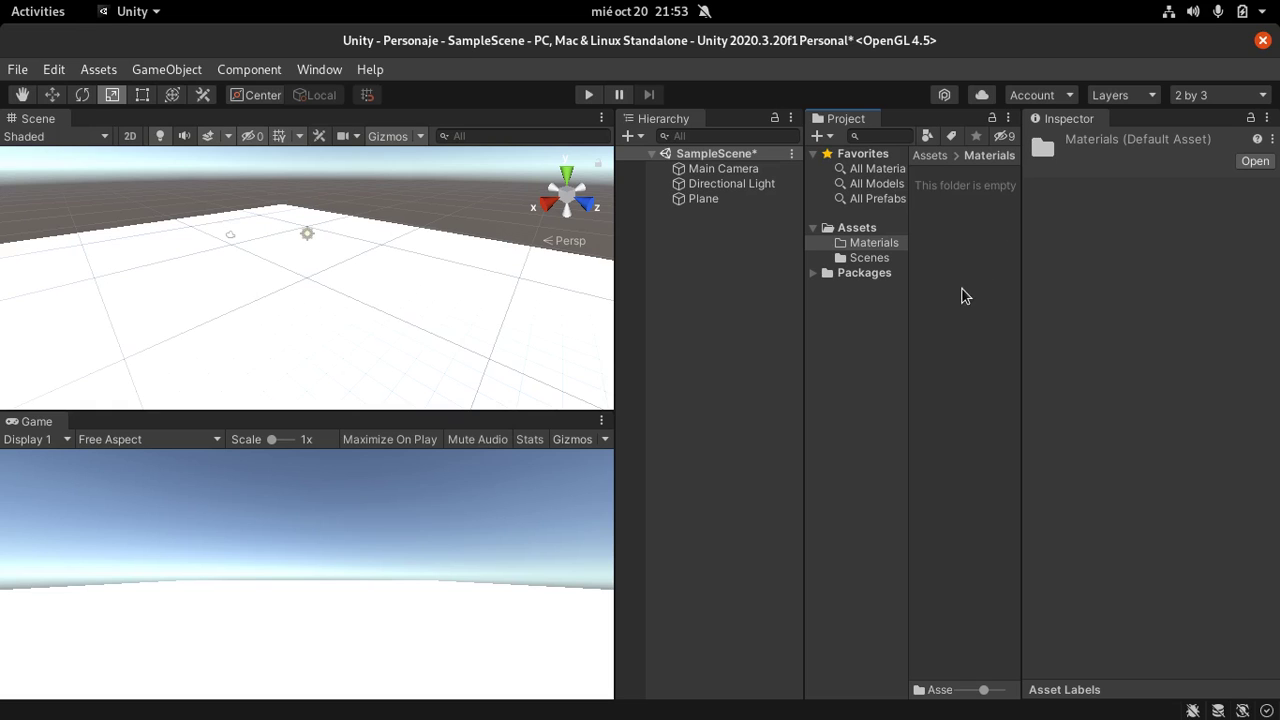
- Create a New Material asset inside the Materials folder
{"action": "right_click", "coordinate": [963, 292]}
{"action": "mouse_move", "coordinate": [1054, 260]}
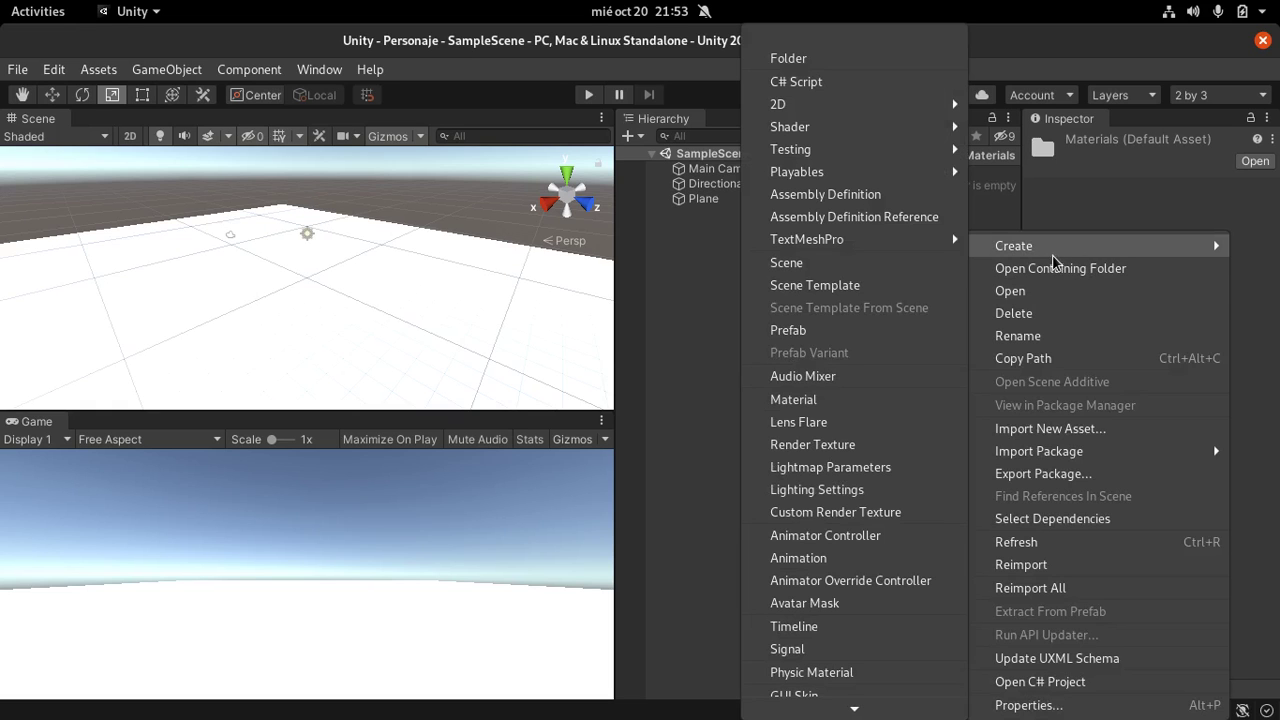
{"action": "left_click", "coordinate": [999, 210]}
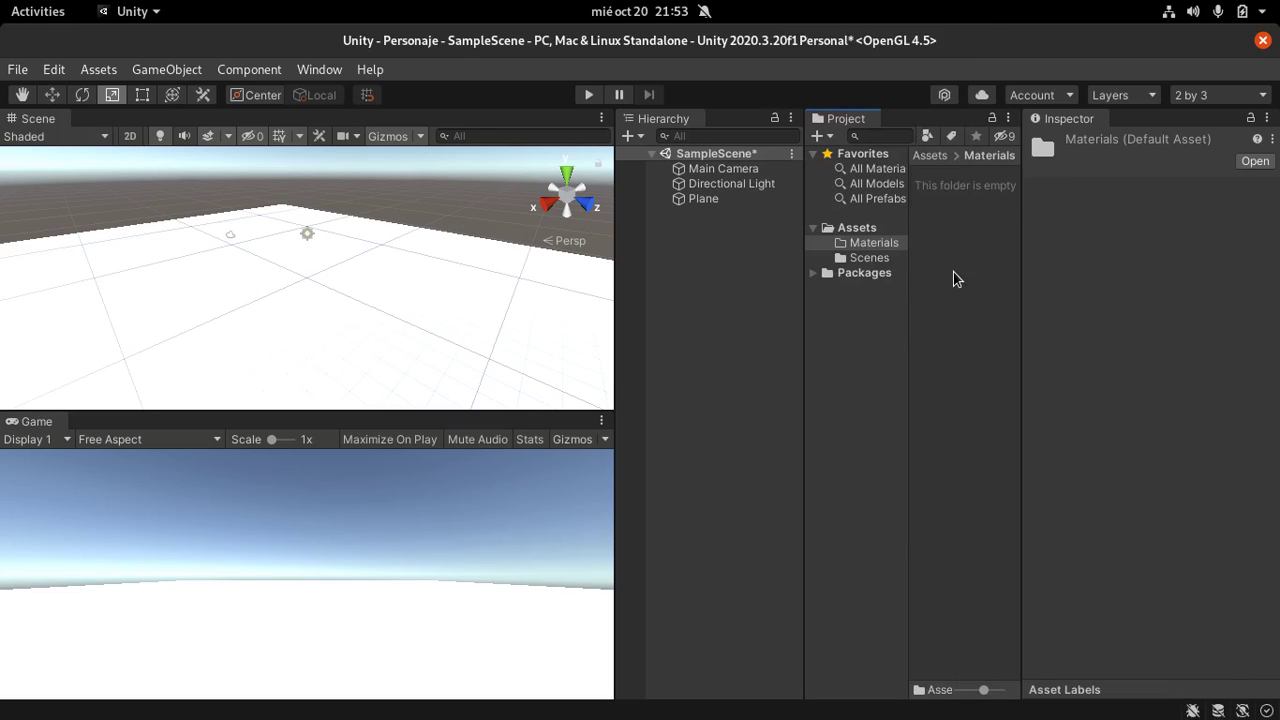
{"action": "right_click", "coordinate": [954, 274]}
{"action": "mouse_move", "coordinate": [1052, 248]}
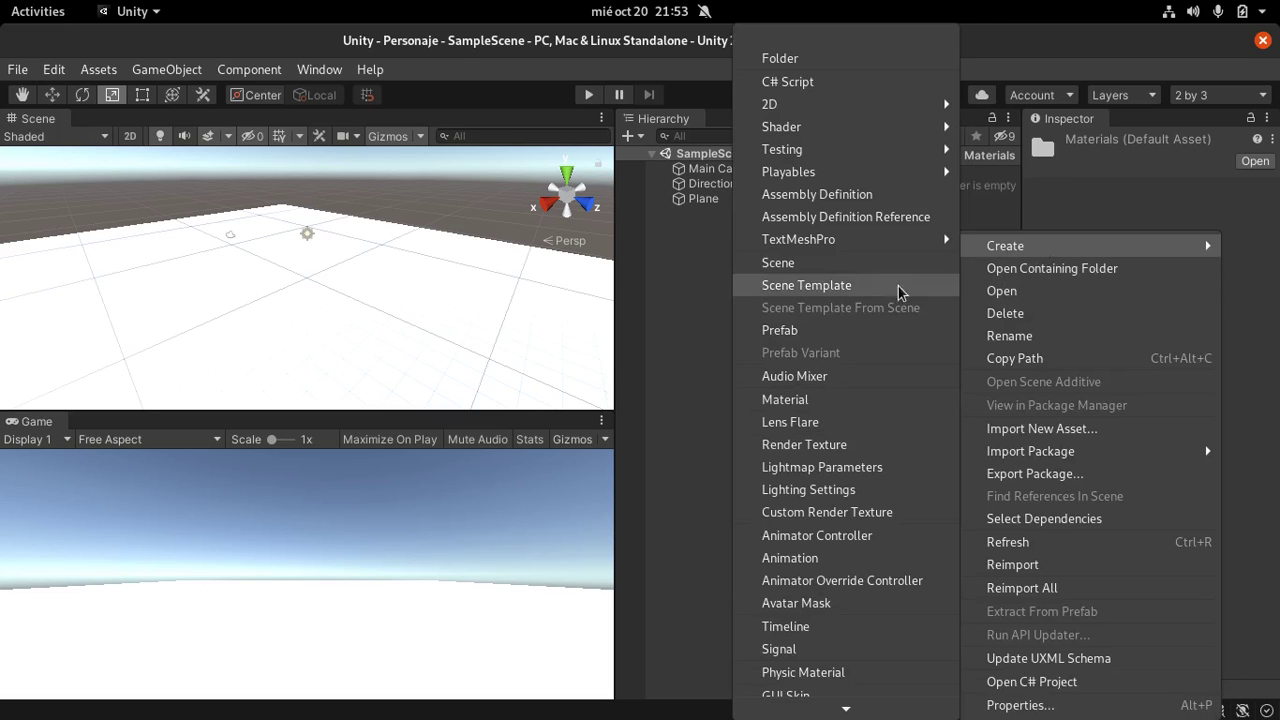
{"action": "left_click", "coordinate": [808, 400]}
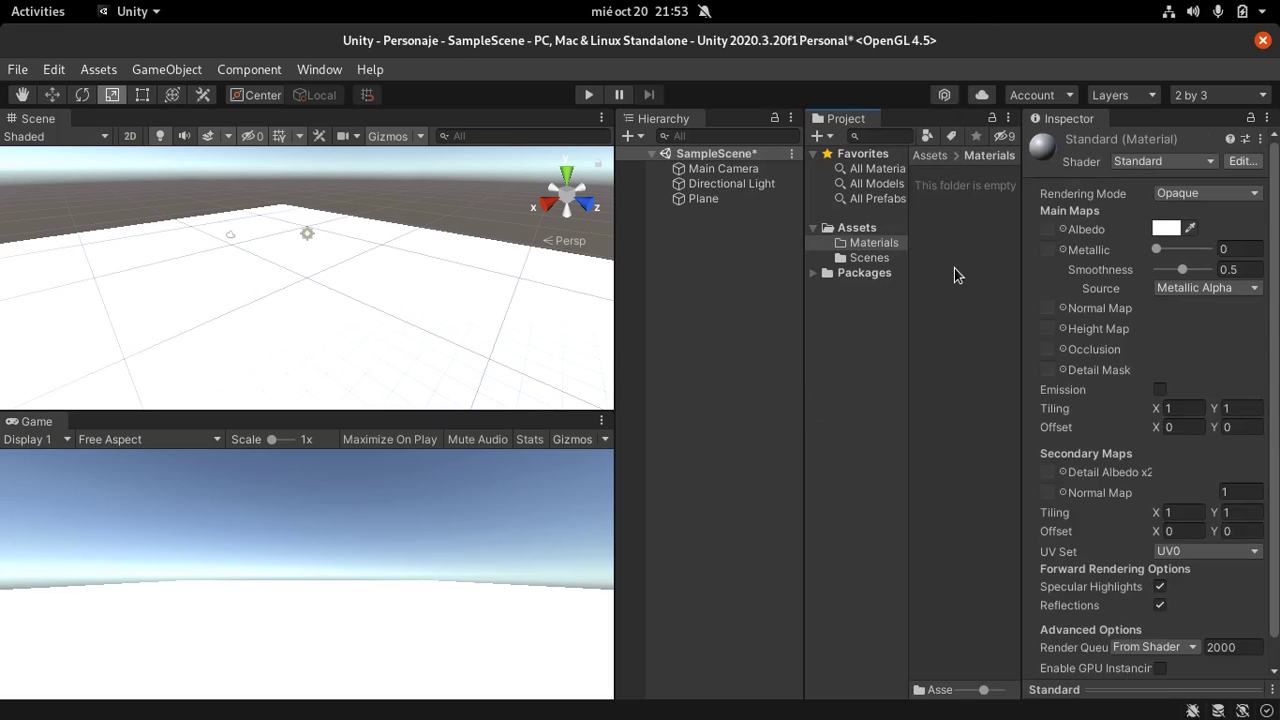
- Start tinting the material's Albedo colour toward green in the colour picker
{"action": "left_click", "coordinate": [1165, 229]}
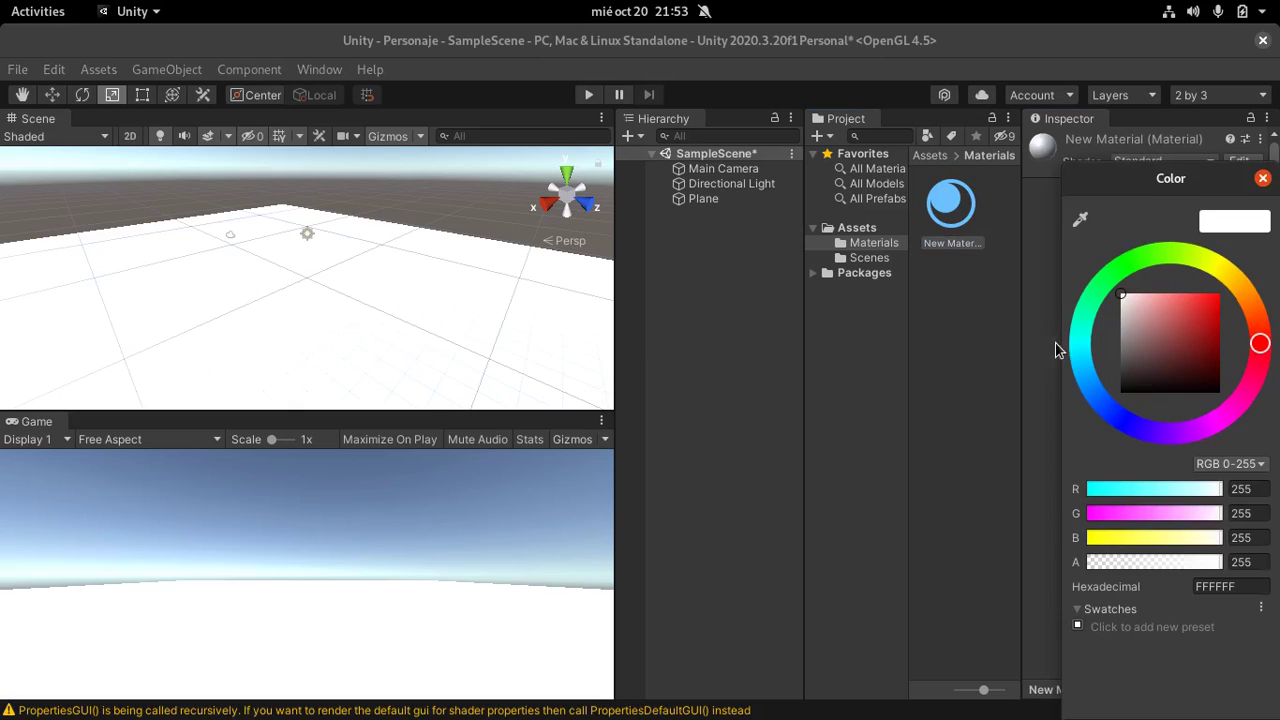
{"action": "left_click", "coordinate": [1121, 274]}
{"action": "left_click_drag", "start_coordinate": [1121, 274], "coordinate": [1131, 280]}
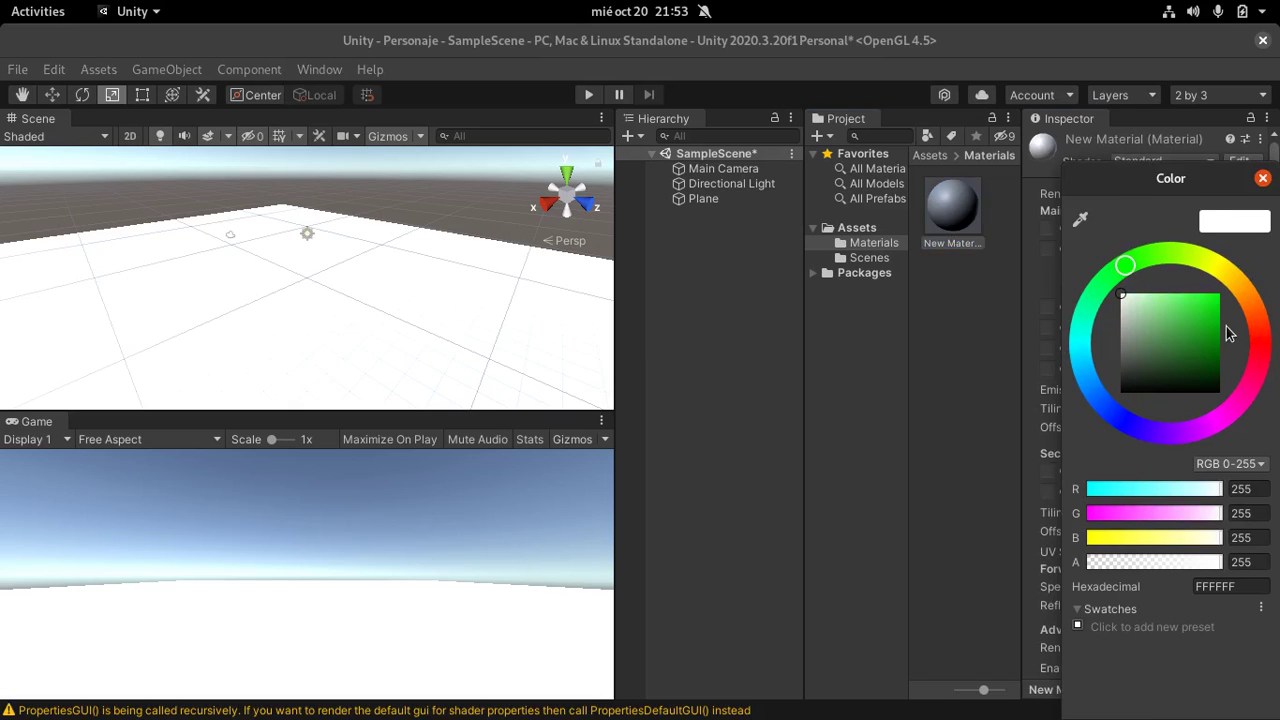
- Settle on a dark green albedo and apply New Material to the ground Plane
{"action": "left_click", "coordinate": [1102, 284]}
{"action": "left_click_drag", "start_coordinate": [1215, 345], "coordinate": [1201, 364]}
{"action": "left_click", "coordinate": [949, 375]}
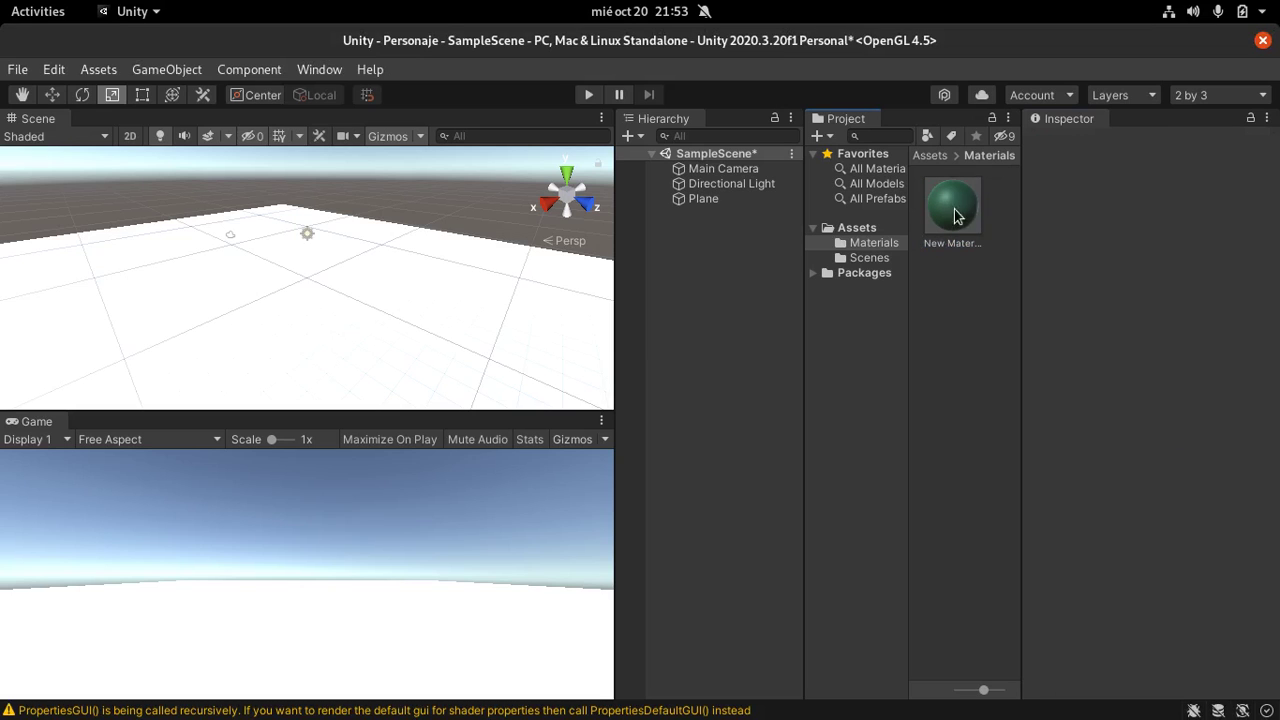
{"action": "left_click_drag", "start_coordinate": [955, 208], "coordinate": [486, 323]}
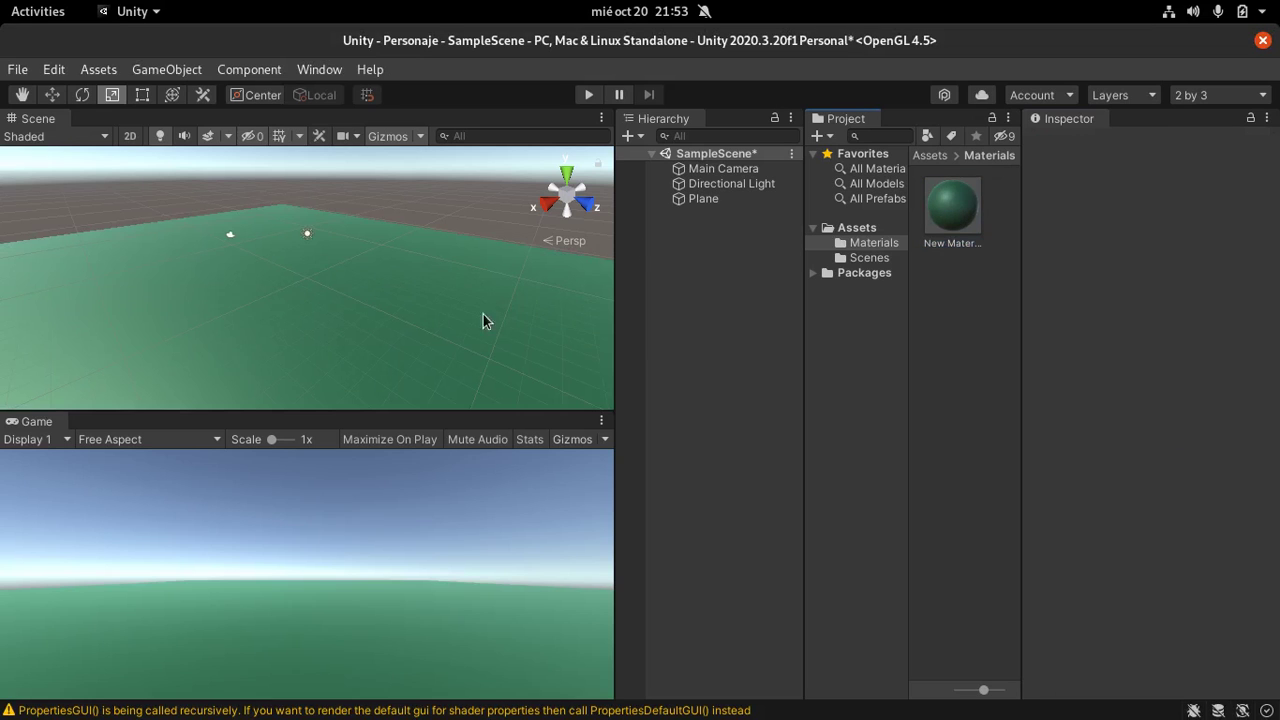
- Re-tune the material's albedo to dark green (0B4410) and close the colour picker
{"action": "left_click", "coordinate": [962, 220]}
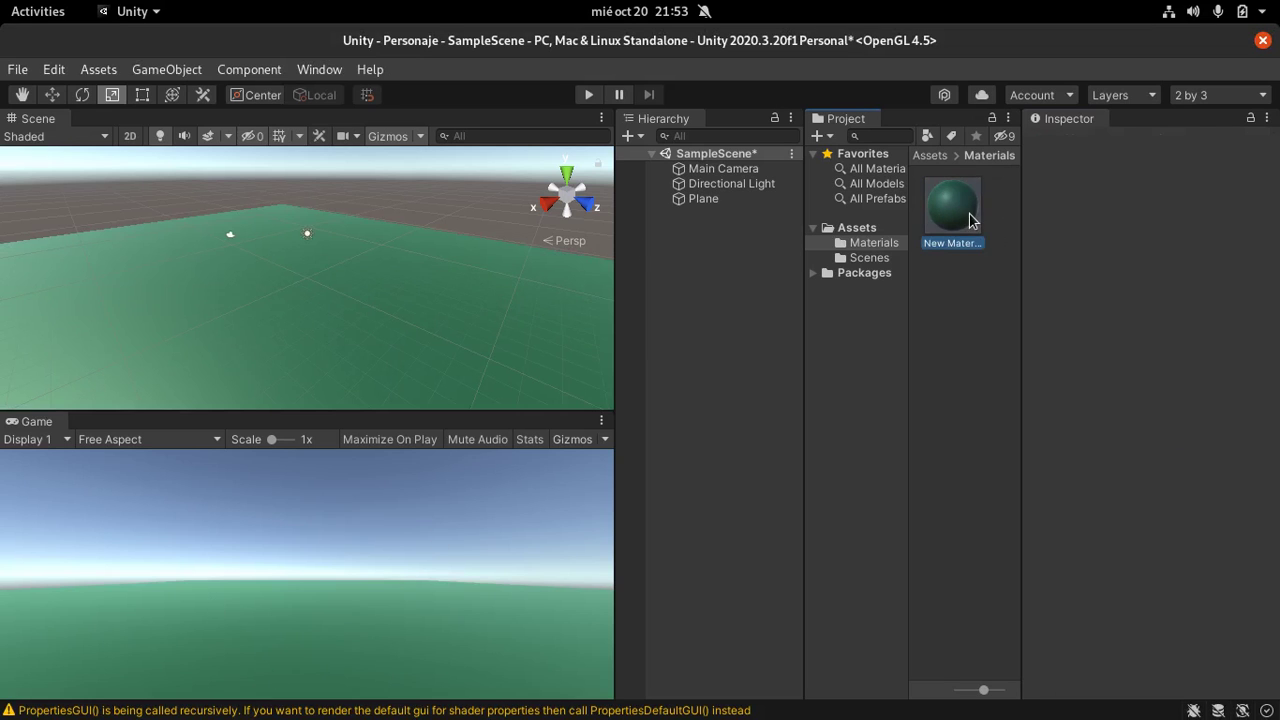
{"action": "left_click", "coordinate": [1168, 230]}
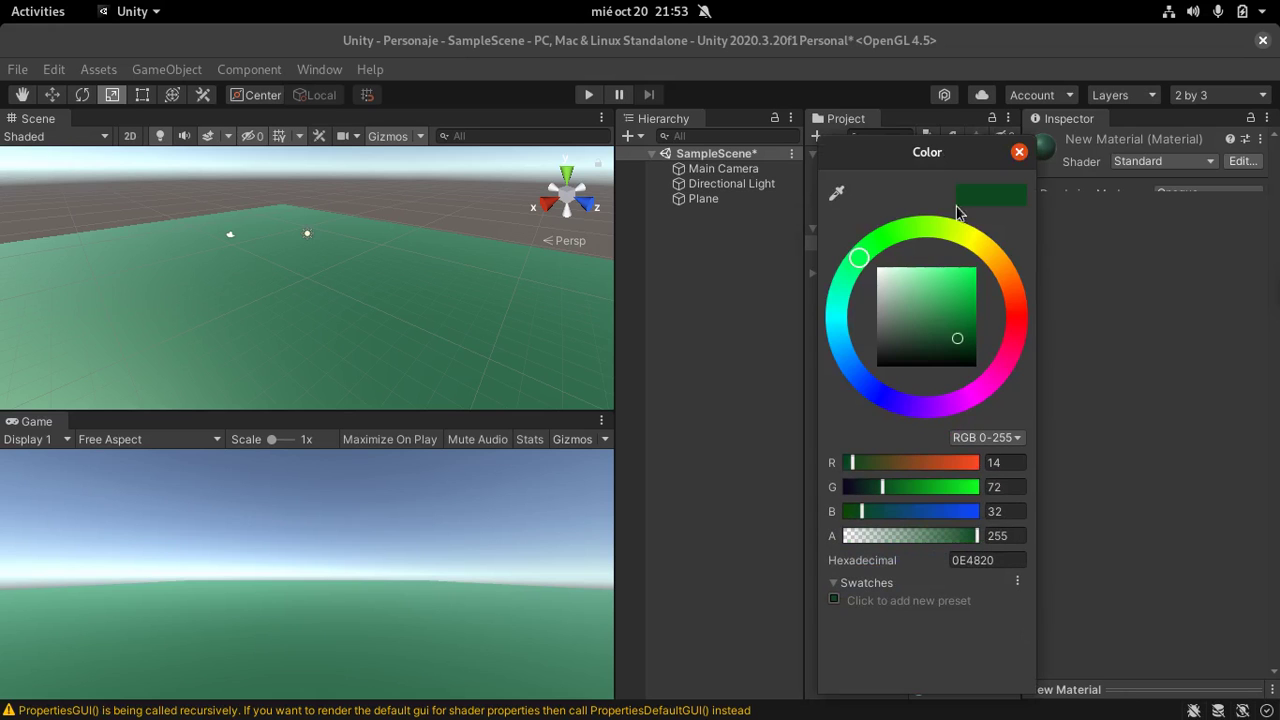
{"action": "left_click", "coordinate": [941, 338]}
{"action": "left_click_drag", "start_coordinate": [941, 338], "coordinate": [965, 314]}
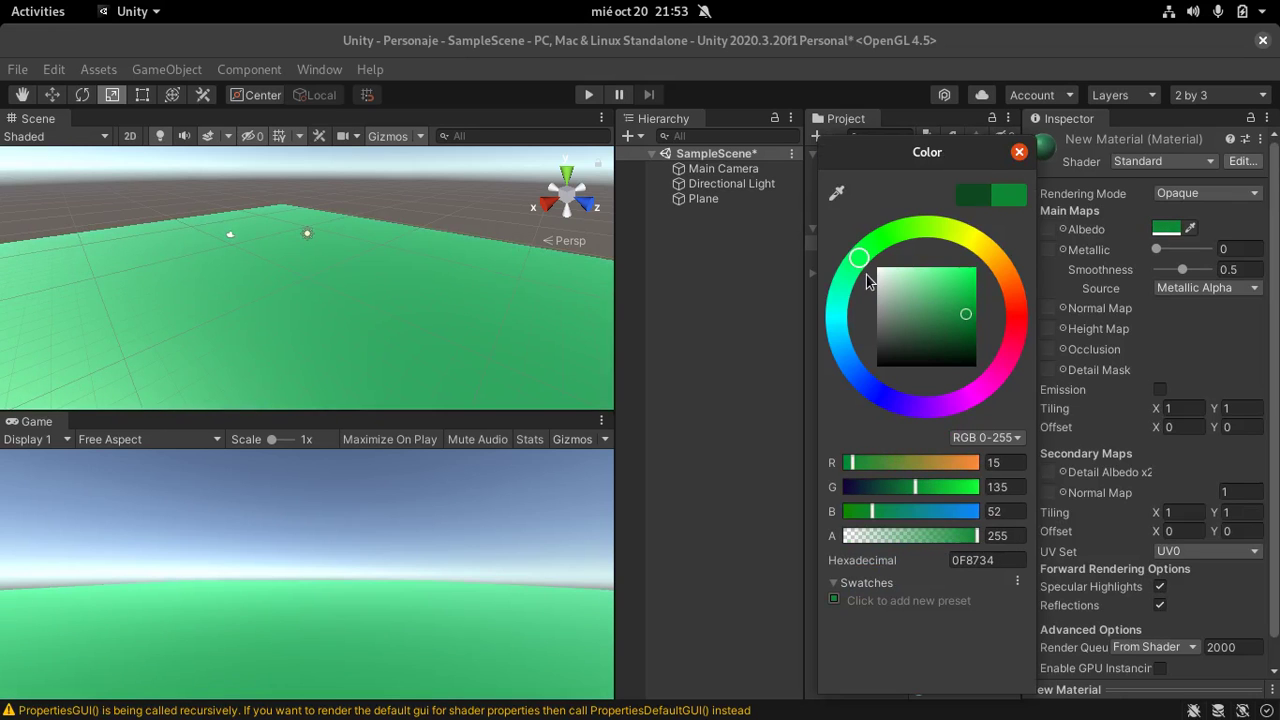
{"action": "left_click", "coordinate": [872, 243]}
{"action": "mouse_move", "coordinate": [966, 322]}
{"action": "left_mouse_down"}
{"action": "mouse_move", "coordinate": [958, 345]}
{"action": "mouse_move", "coordinate": [961, 332]}
{"action": "left_mouse_up"}
{"action": "left_click", "coordinate": [760, 432]}
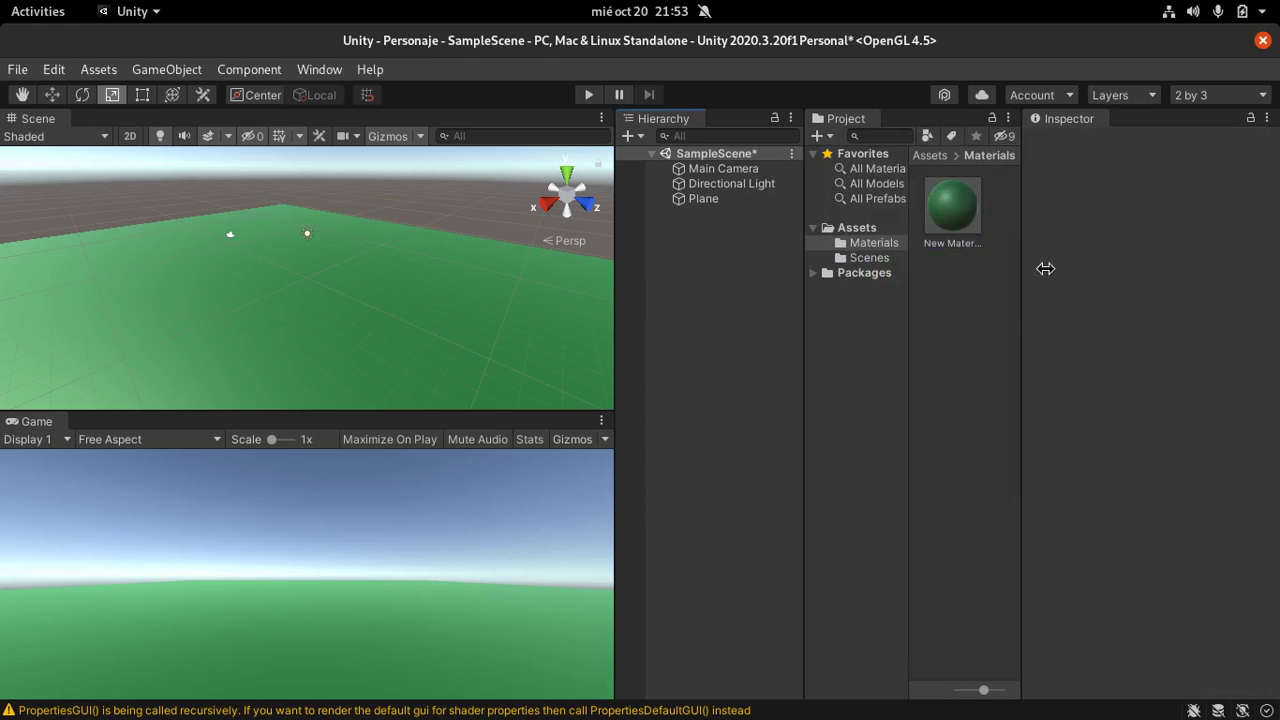
{"action": "left_click", "coordinate": [957, 224]}
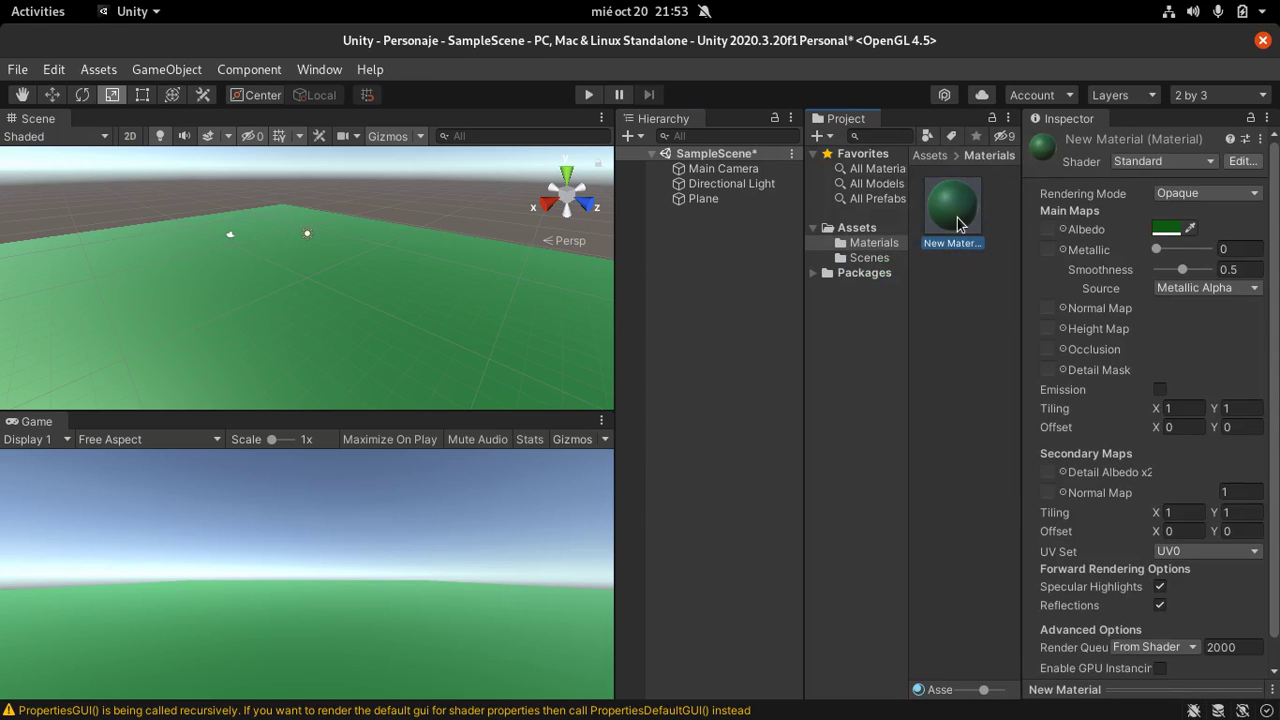
- Rename New Material to 'Green', correcting the mistyped 'Verde'
{"action": "right_click", "coordinate": [965, 224]}
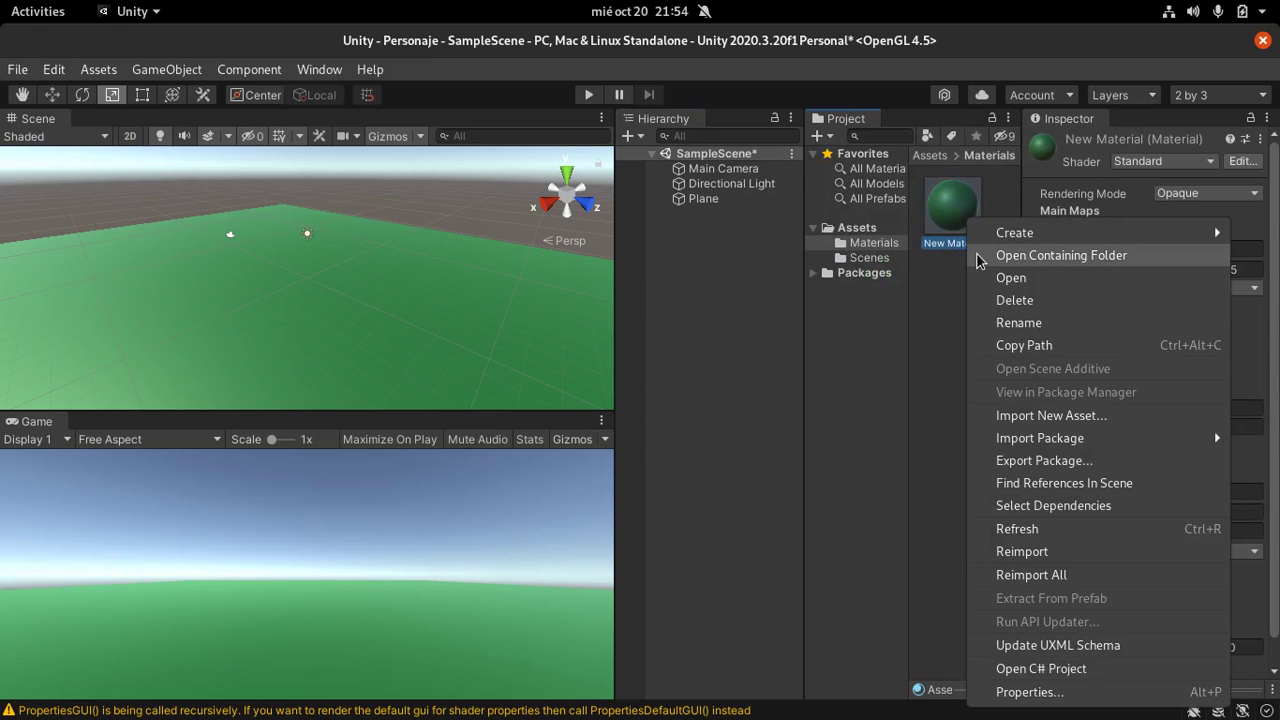
{"action": "left_click", "coordinate": [1088, 331]}
{"action": "type", "text": "Verde"}
{"action": "key", "text": "BackSpace"}
{"action": "key", "text": "BackSpace"}
{"action": "key", "text": "BackSpace"}
{"action": "key", "text": "BackSpace"}
{"action": "key", "text": "BackSpace"}
{"action": "type", "text": "Green"}
{"action": "key", "text": "Return"}
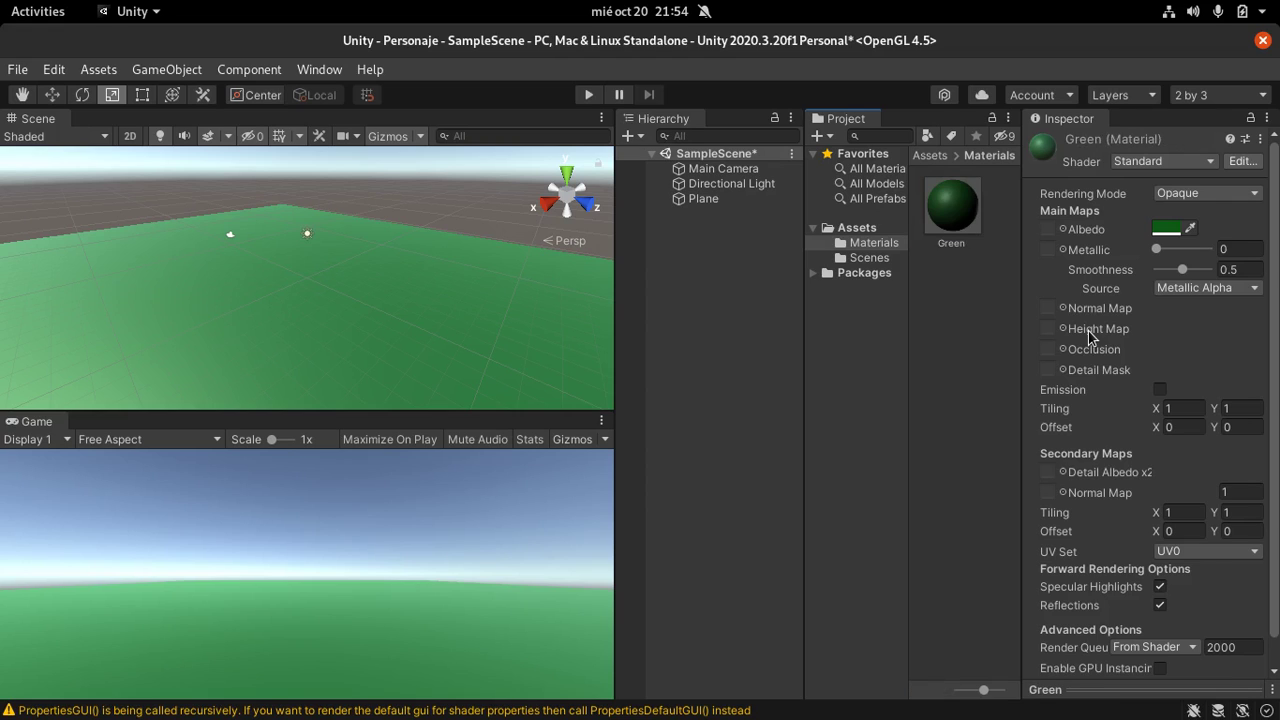
- Collapse the Assets folder and switch to the Mixamo page in the browser
{"action": "left_click", "coordinate": [371, 198]}
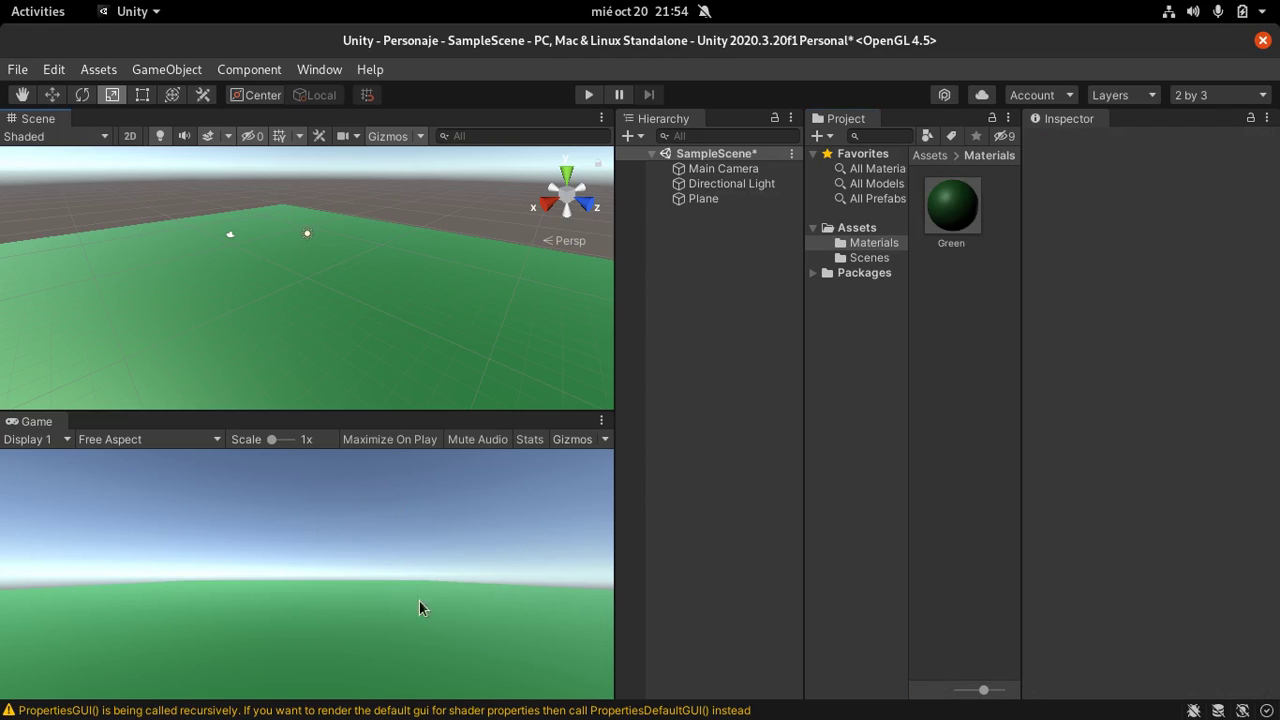
{"action": "left_click", "coordinate": [813, 228]}
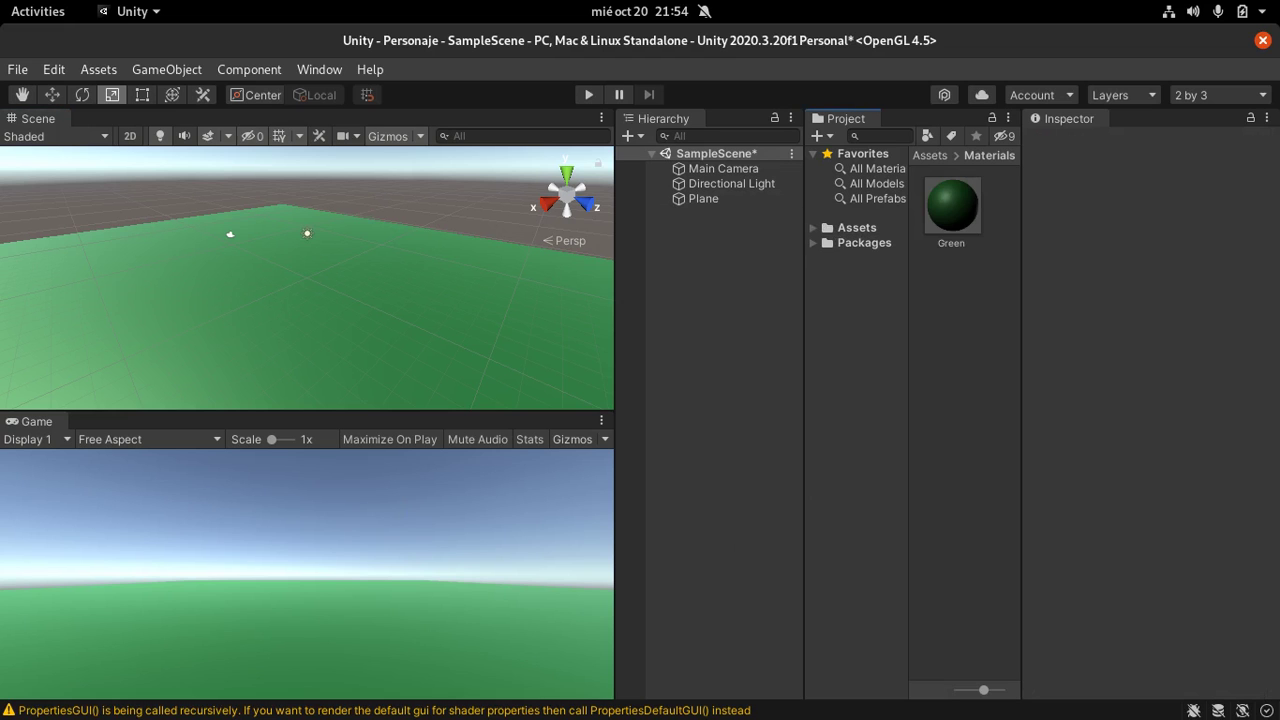
{"action": "key", "text": "alt+Tab"}
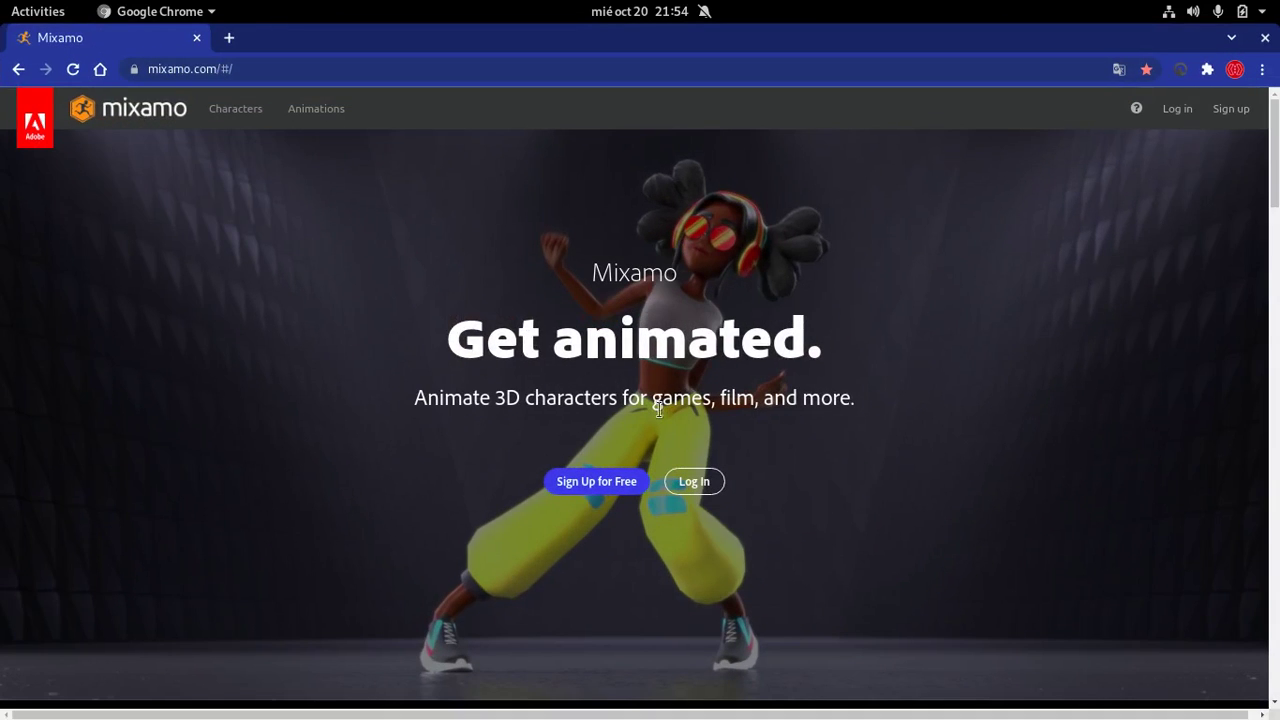
{"action": "scroll", "coordinate": [223, 471], "scroll_direction": "down", "scroll_amount": 2}
{"action": "scroll", "coordinate": [871, 543], "scroll_direction": "down", "scroll_amount": 3}
{"action": "scroll", "coordinate": [817, 517], "scroll_direction": "up", "scroll_amount": 3}
{"action": "scroll", "coordinate": [716, 385], "scroll_direction": "up", "scroll_amount": 2}
{"action": "scroll", "coordinate": [809, 504], "scroll_direction": "down", "scroll_amount": 2}
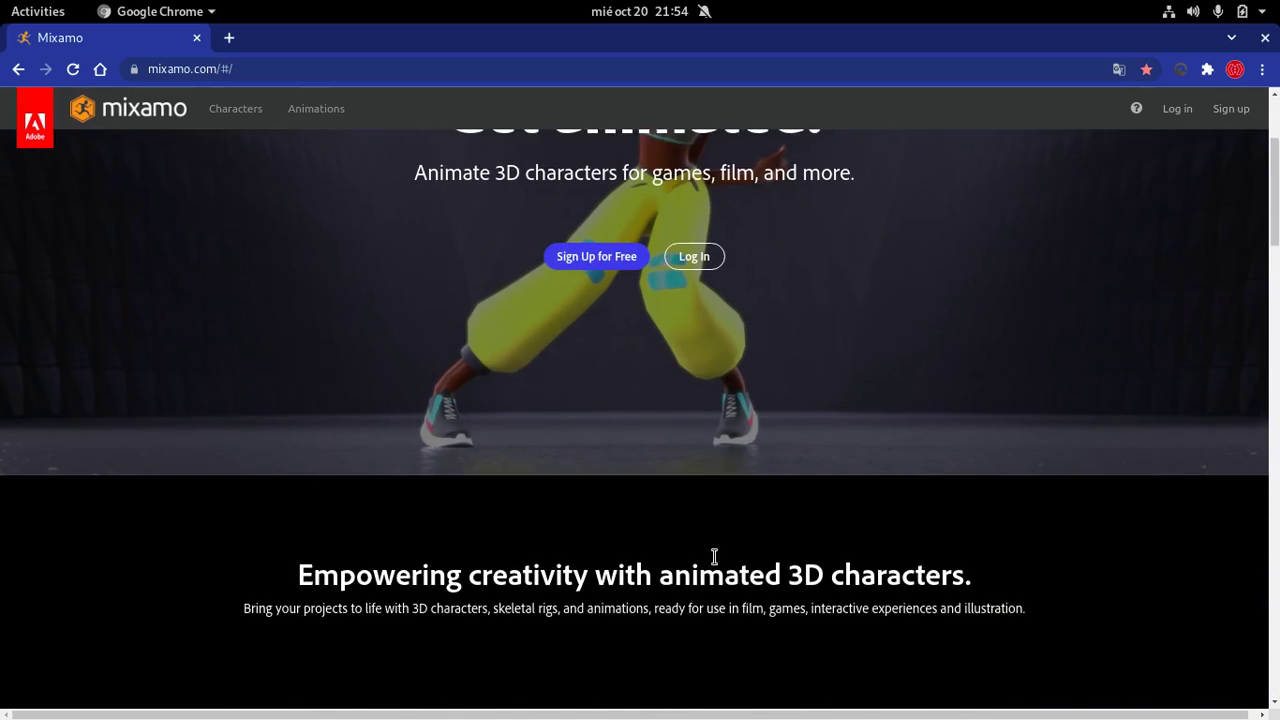
{"action": "scroll", "coordinate": [714, 556], "scroll_direction": "down", "scroll_amount": 2}
{"action": "scroll", "coordinate": [540, 622], "scroll_direction": "down", "scroll_amount": 2}
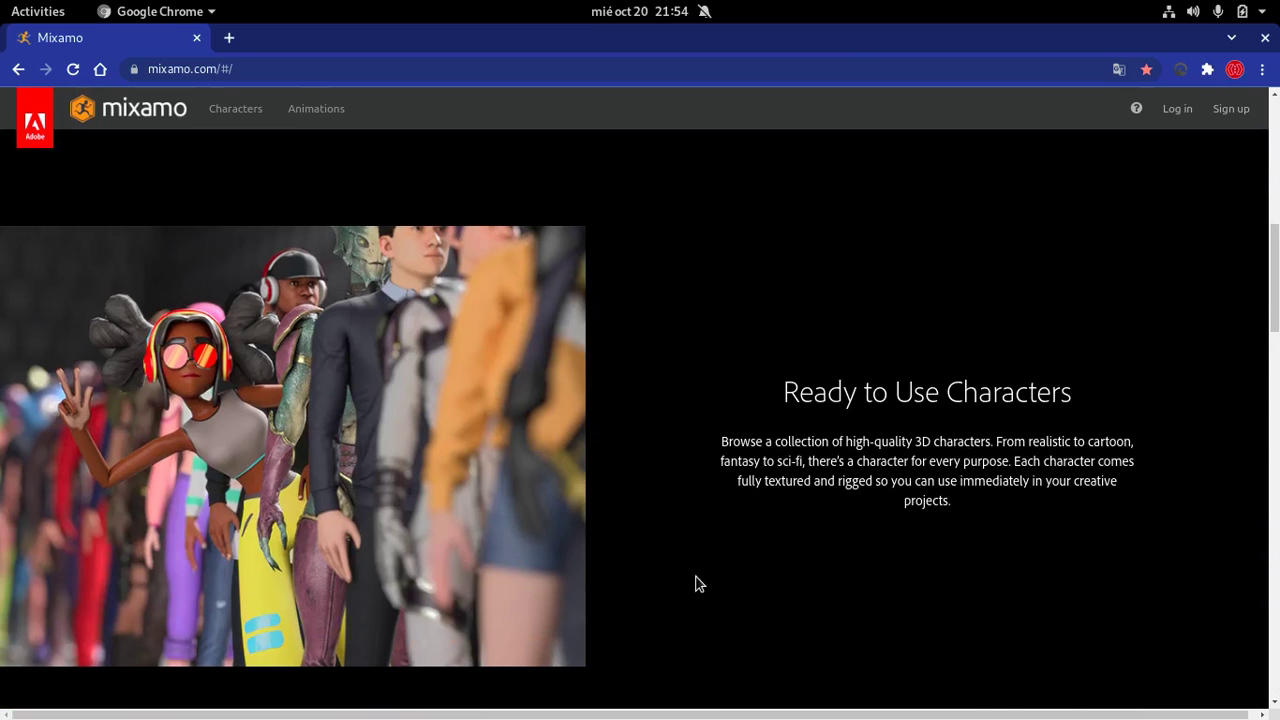
{"action": "scroll", "coordinate": [674, 586], "scroll_direction": "down", "scroll_amount": 1}
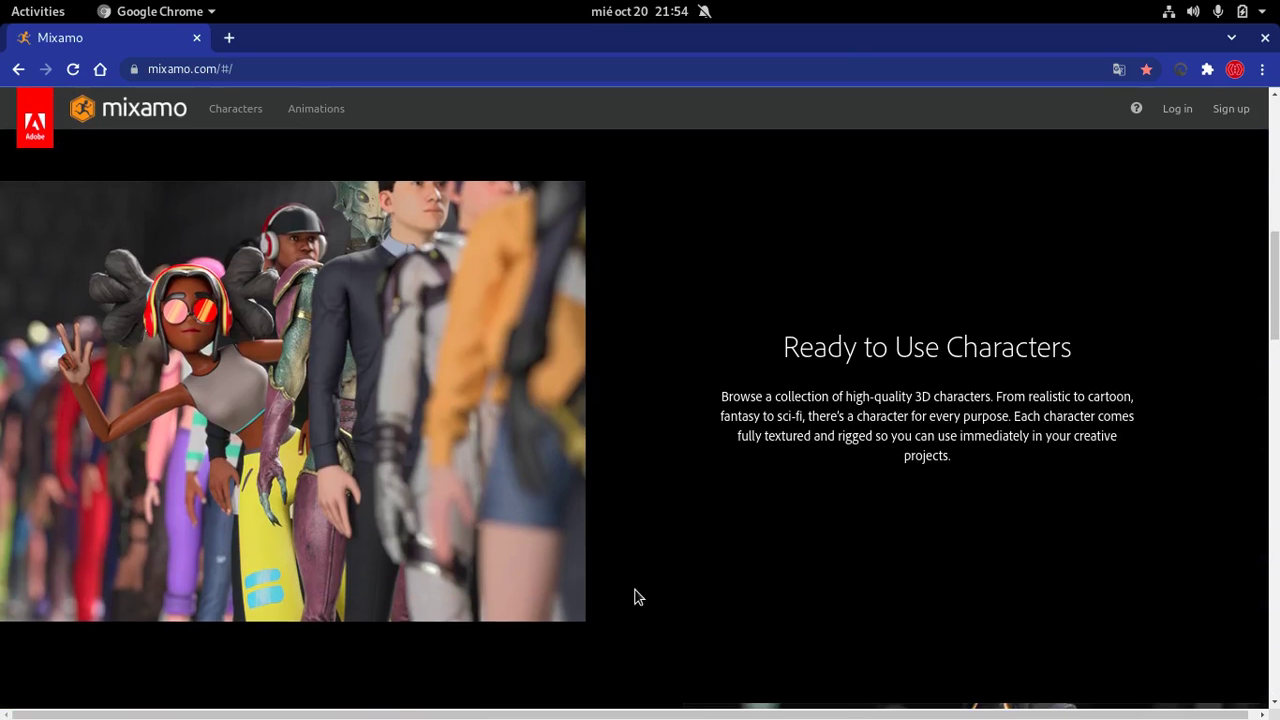
{"action": "scroll", "coordinate": [670, 585], "scroll_direction": "down", "scroll_amount": 5}
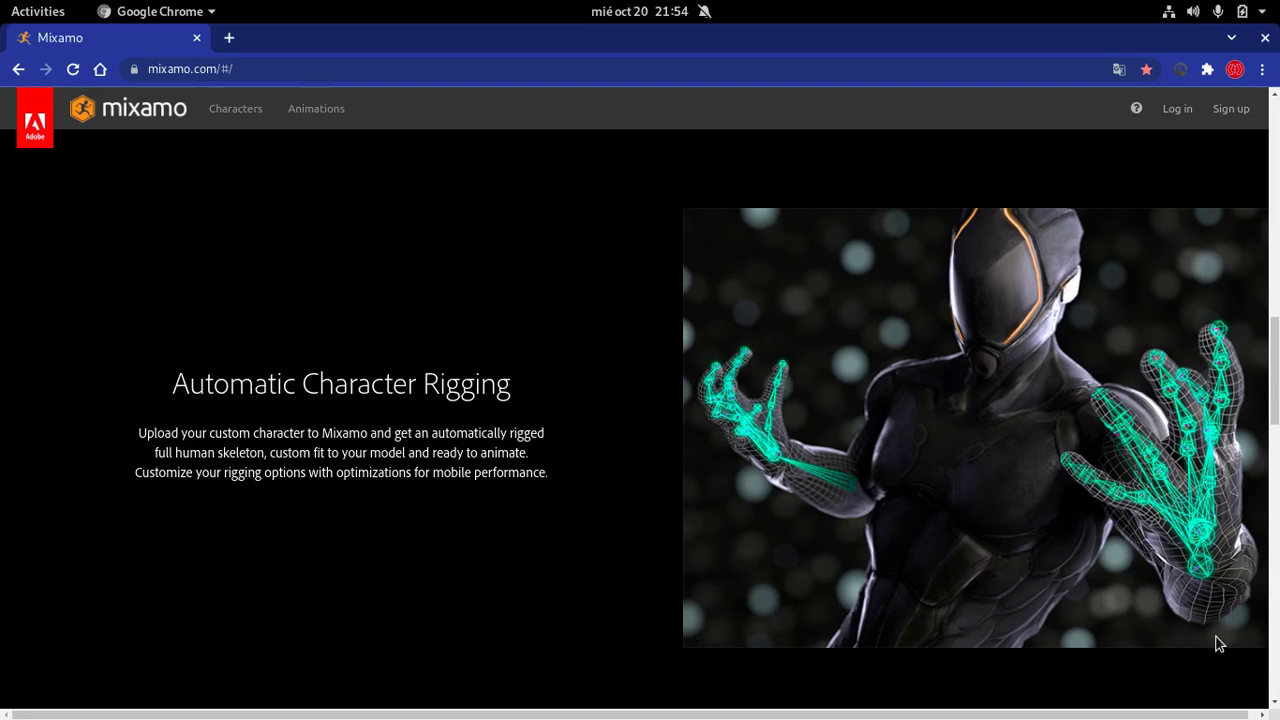
{"action": "scroll", "coordinate": [471, 484], "scroll_direction": "down", "scroll_amount": 2}
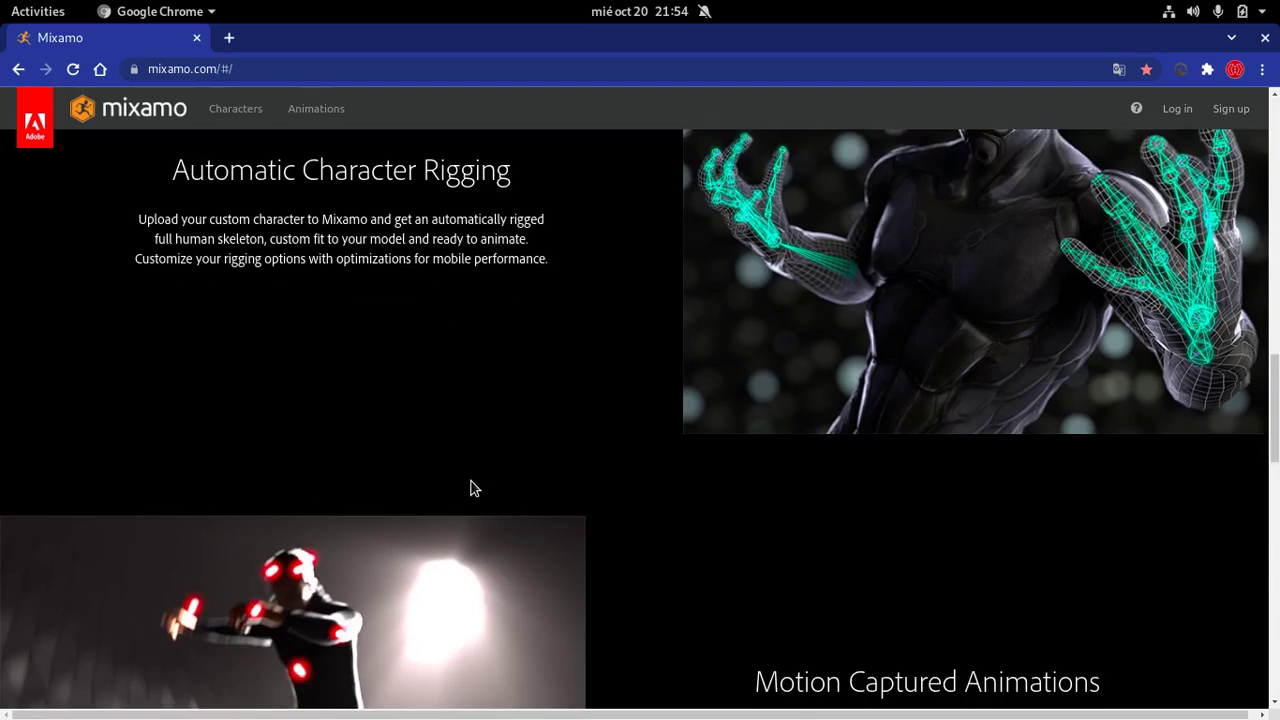
{"action": "scroll", "coordinate": [494, 497], "scroll_direction": "down", "scroll_amount": 4}
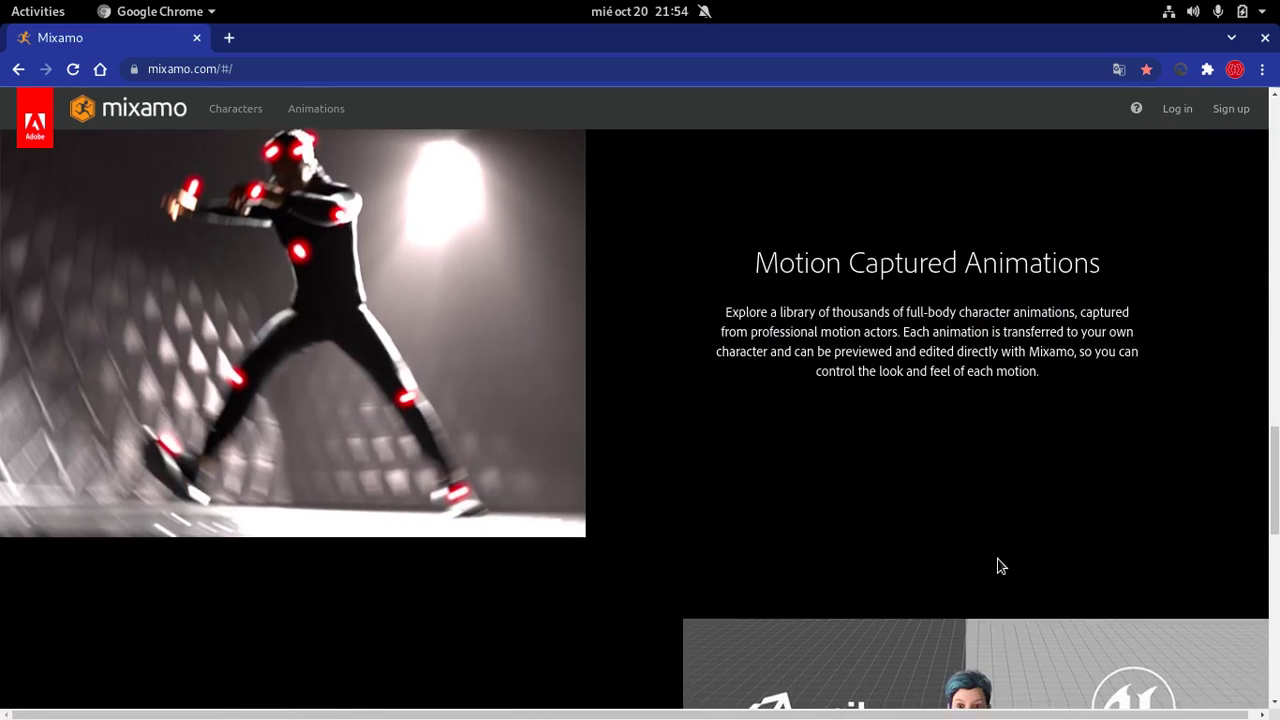
{"action": "scroll", "coordinate": [997, 563], "scroll_direction": "down", "scroll_amount": 3}
{"action": "scroll", "coordinate": [535, 508], "scroll_direction": "down", "scroll_amount": 2}
{"action": "scroll", "coordinate": [531, 508], "scroll_direction": "up", "scroll_amount": 3}
{"action": "scroll", "coordinate": [531, 505], "scroll_direction": "up", "scroll_amount": 5}
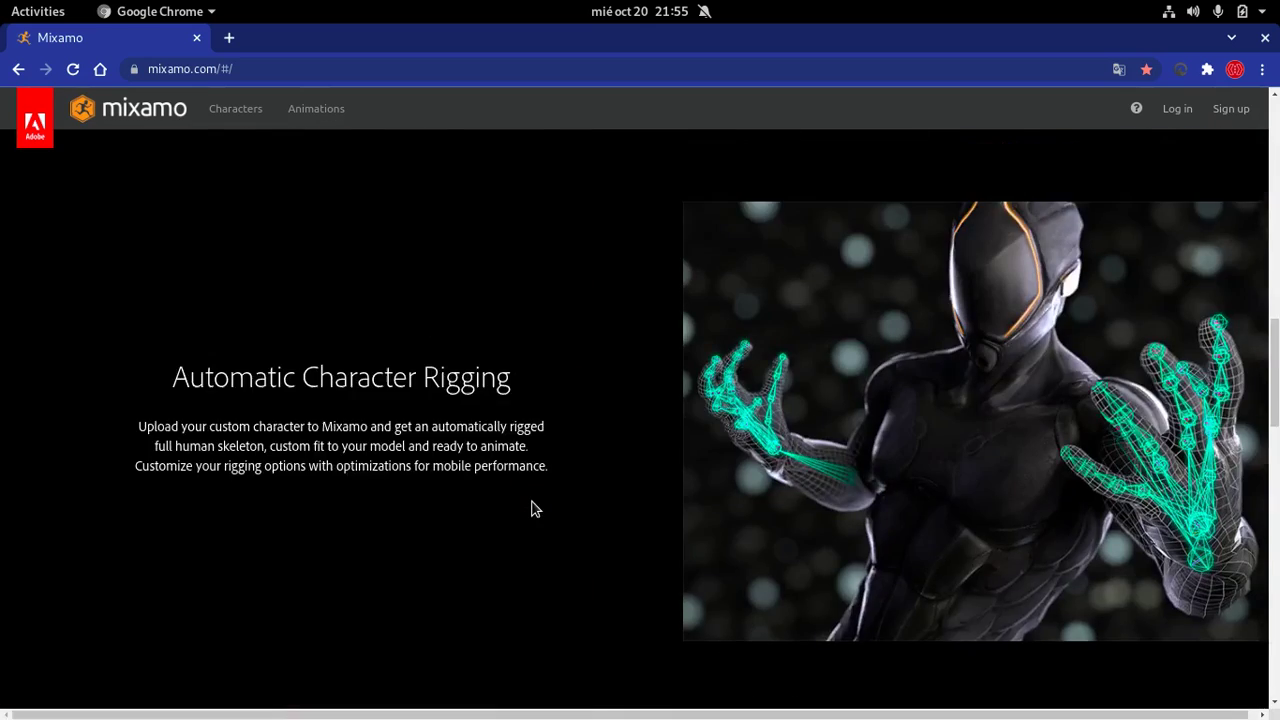
{"action": "scroll", "coordinate": [531, 502], "scroll_direction": "up", "scroll_amount": 5}
{"action": "scroll", "coordinate": [531, 499], "scroll_direction": "up", "scroll_amount": 2}
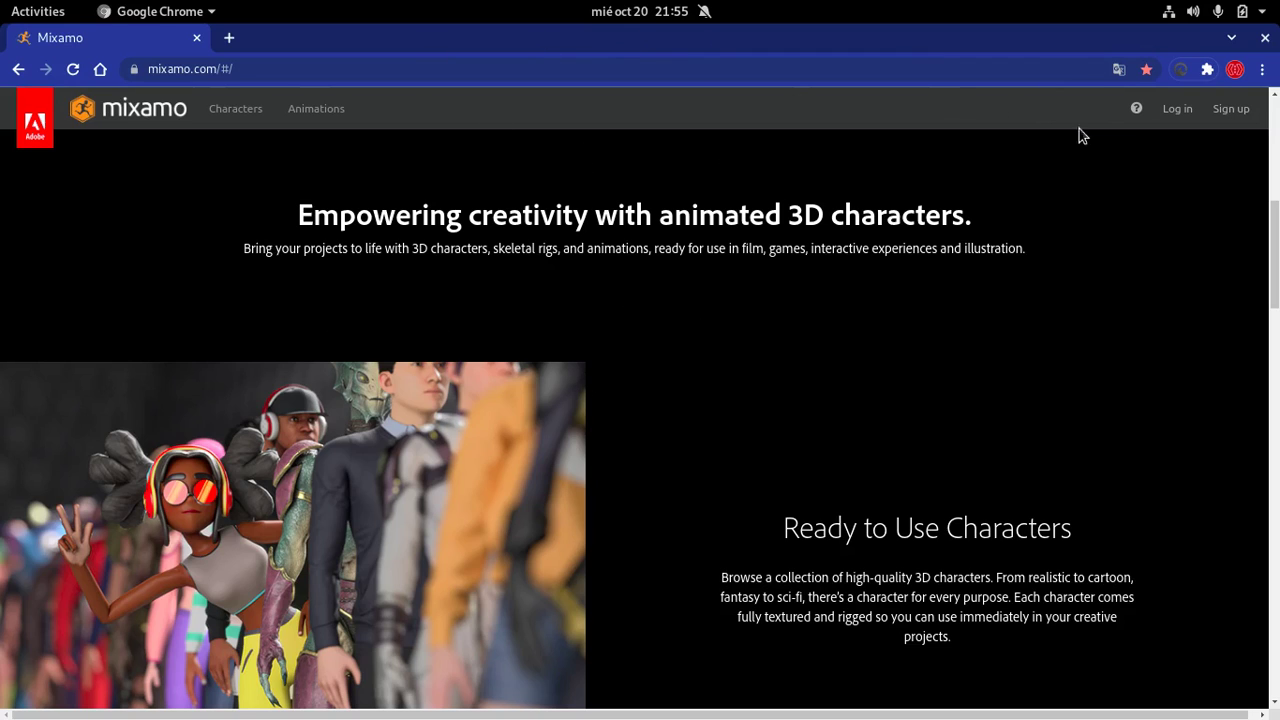
- Log in to Mixamo using Continue with Google
{"action": "left_click", "coordinate": [1175, 112]}
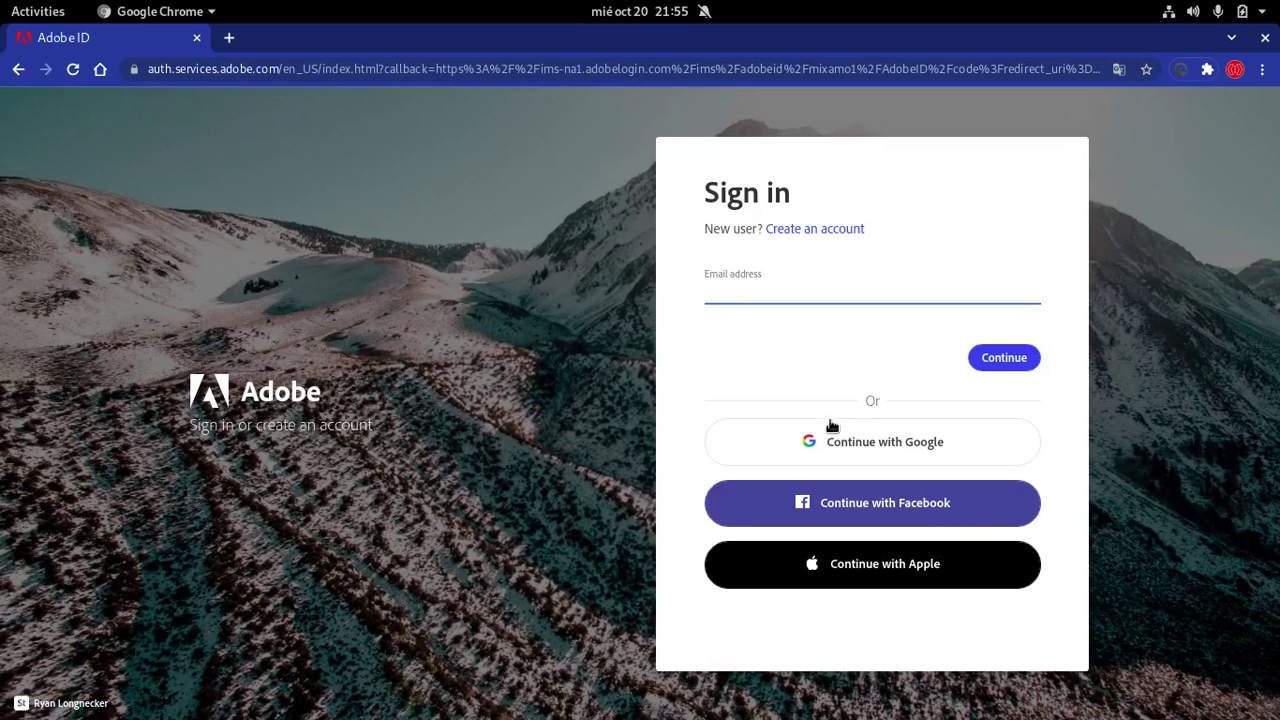
{"action": "left_click", "coordinate": [849, 443]}
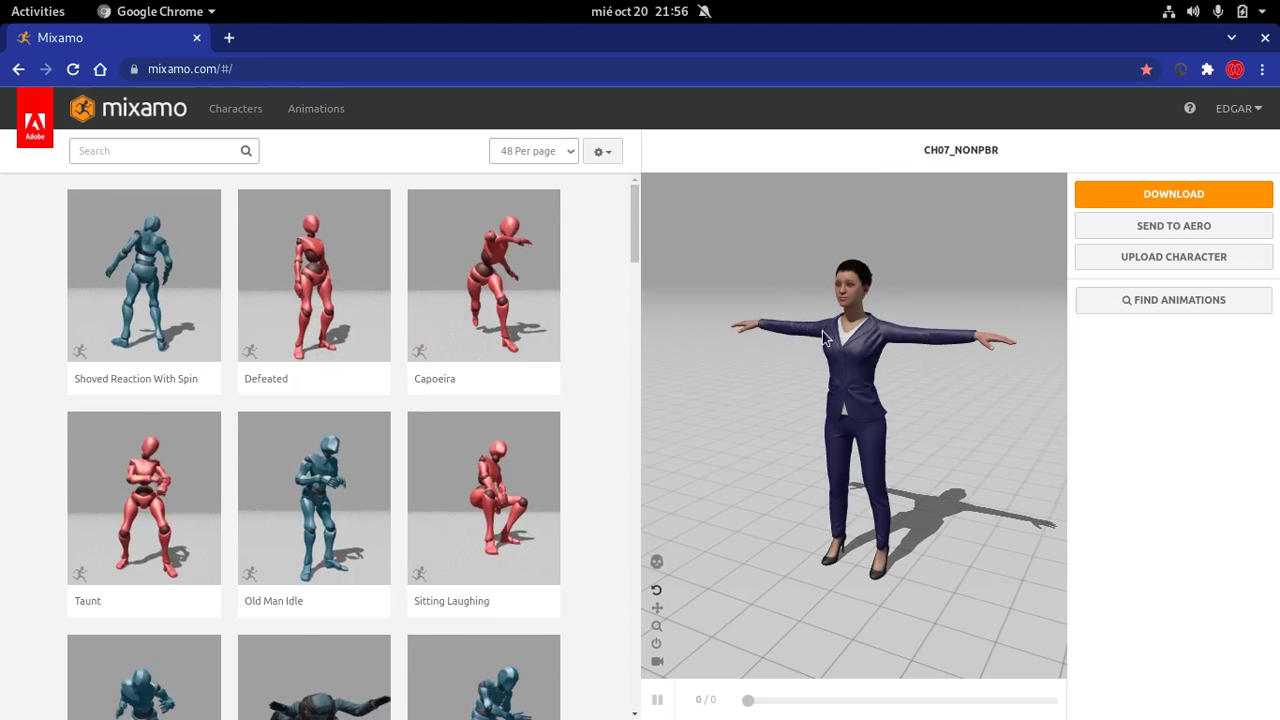
- Find Amy in the Characters library and confirm her as the working character
{"action": "left_click", "coordinate": [224, 119]}
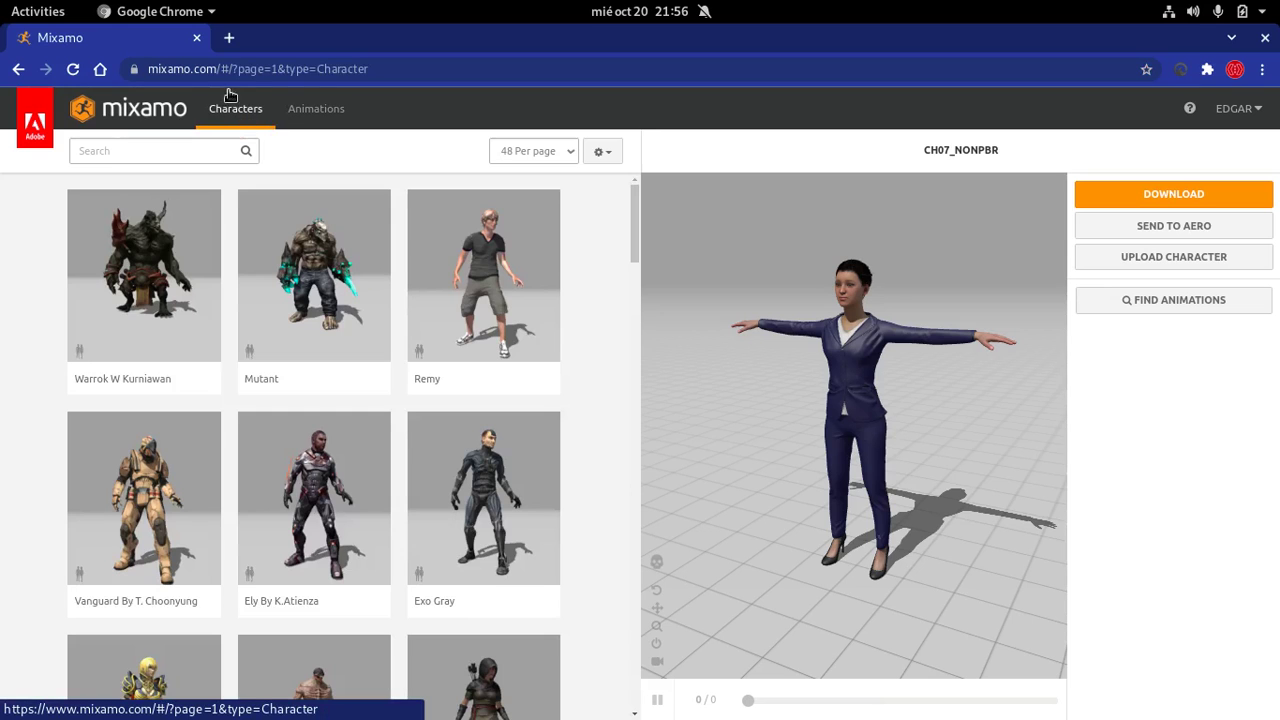
{"action": "scroll", "coordinate": [387, 520], "scroll_direction": "down", "scroll_amount": 1}
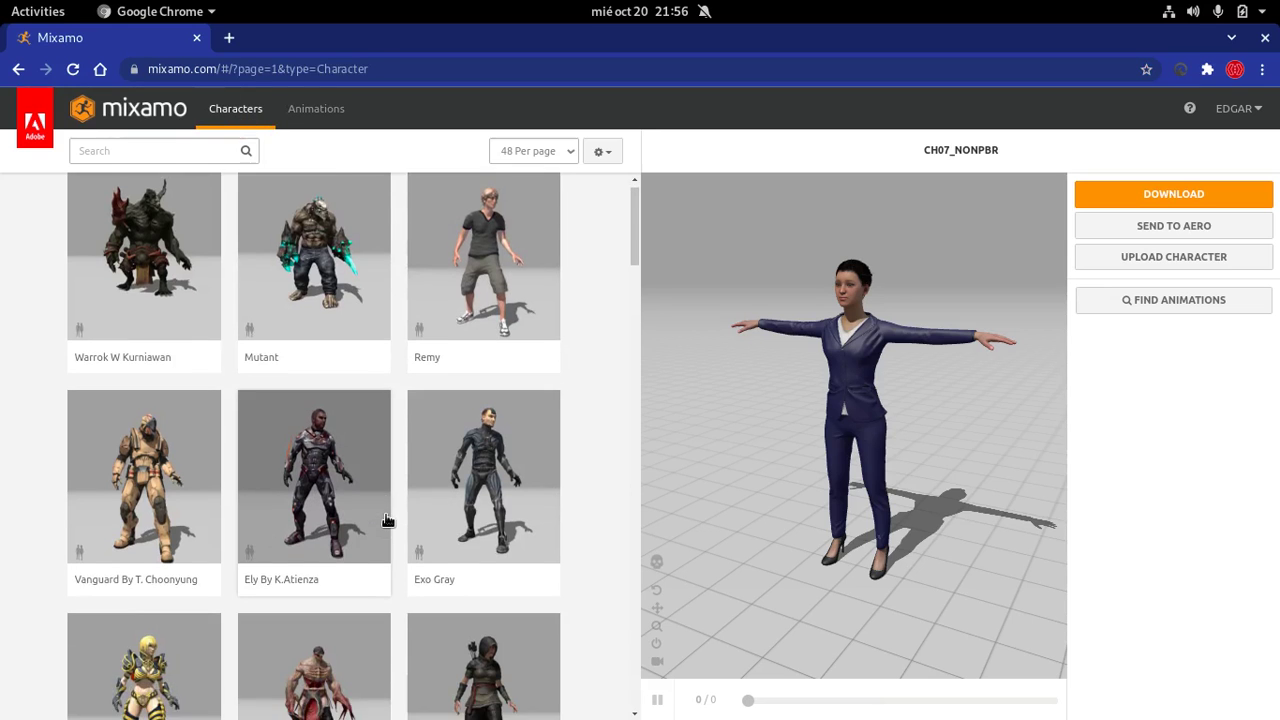
{"action": "scroll", "coordinate": [395, 519], "scroll_direction": "down", "scroll_amount": 3}
{"action": "scroll", "coordinate": [415, 518], "scroll_direction": "down", "scroll_amount": 2}
{"action": "scroll", "coordinate": [424, 515], "scroll_direction": "down", "scroll_amount": 1}
{"action": "scroll", "coordinate": [428, 517], "scroll_direction": "down", "scroll_amount": 3}
{"action": "scroll", "coordinate": [445, 522], "scroll_direction": "down", "scroll_amount": 5}
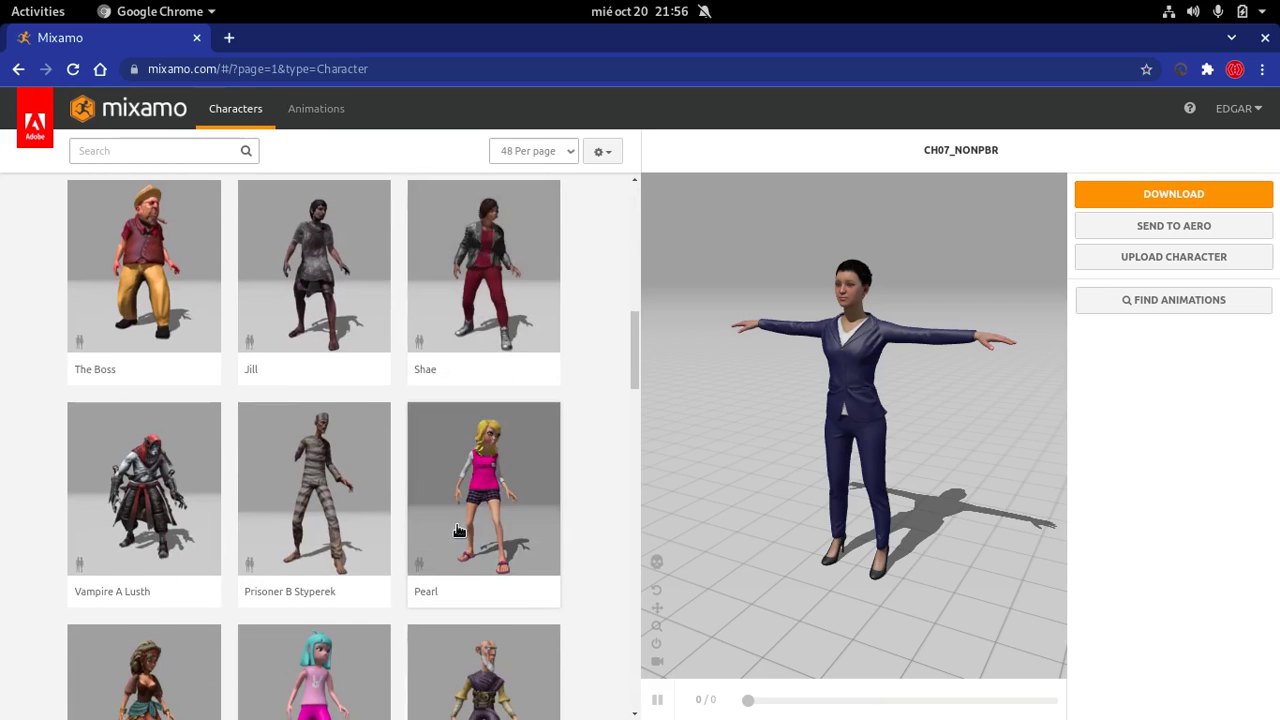
{"action": "scroll", "coordinate": [458, 530], "scroll_direction": "down", "scroll_amount": 2}
{"action": "left_click", "coordinate": [349, 549]}
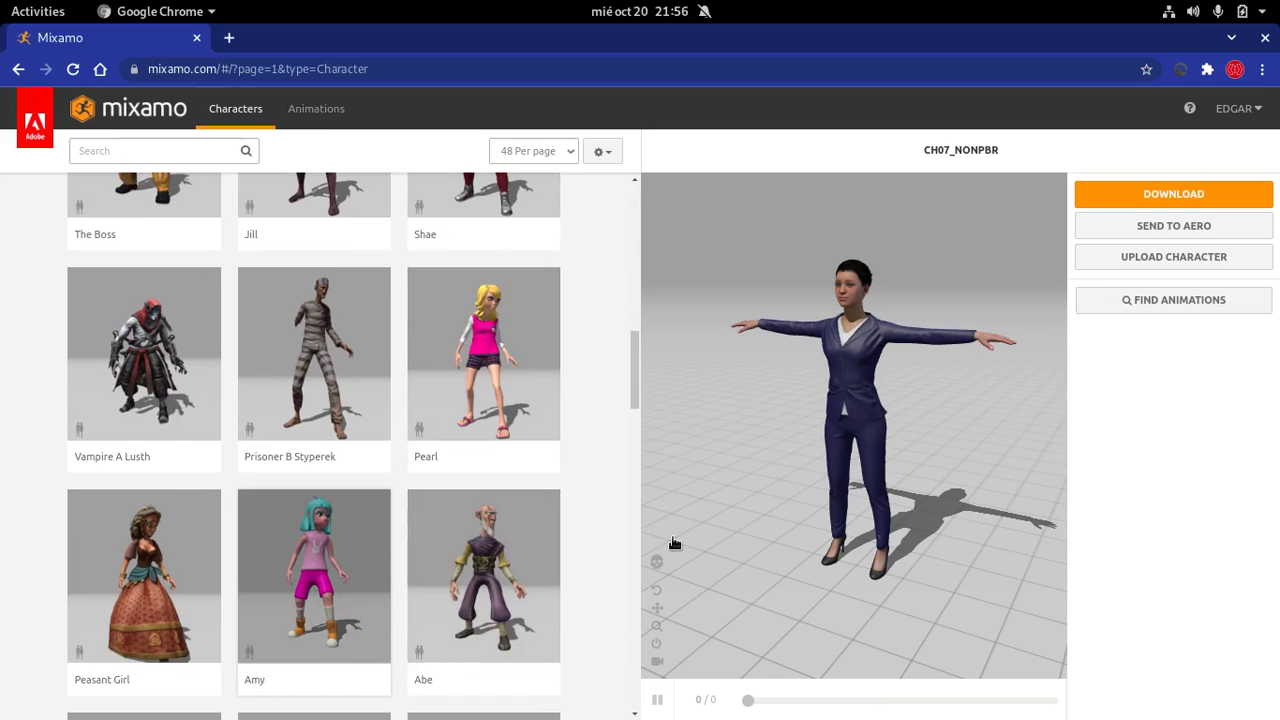
{"action": "left_click", "coordinate": [963, 343]}
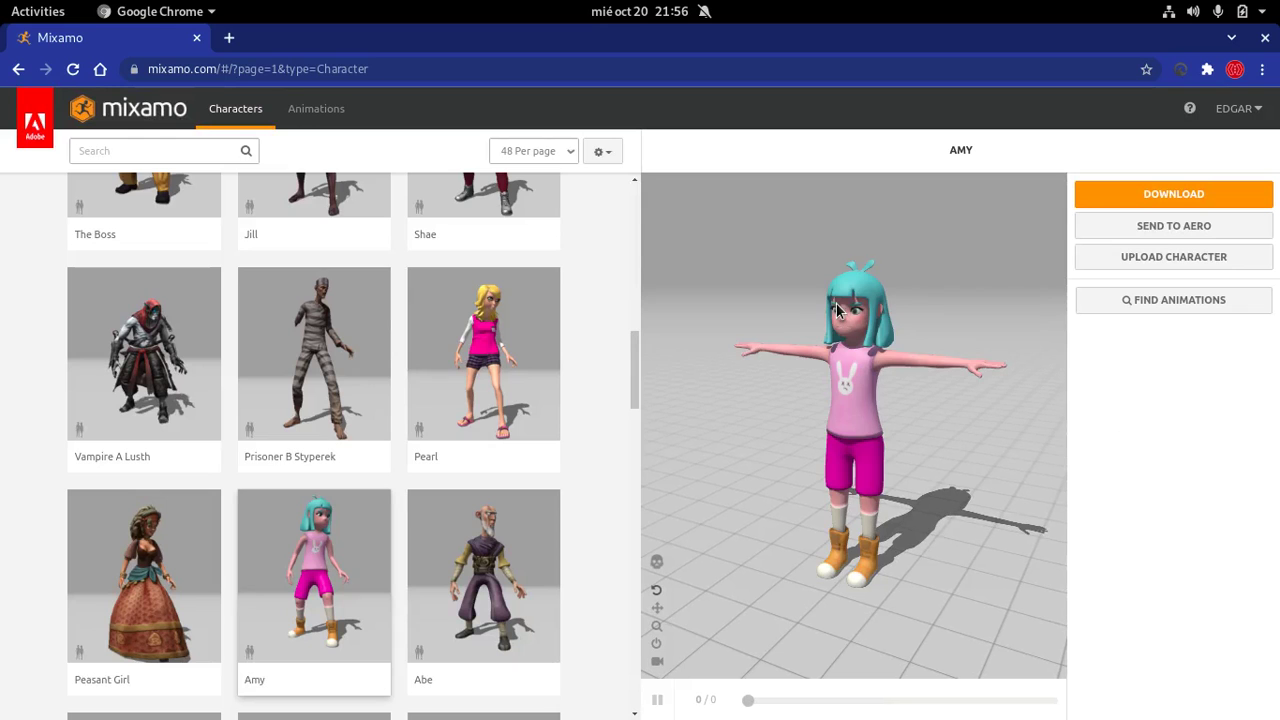
- Orbit and zoom the viewer to inspect the Amy character
{"action": "mouse_move", "coordinate": [1003, 523]}
{"action": "left_mouse_down"}
{"action": "mouse_move", "coordinate": [1107, 505]}
{"action": "mouse_move", "coordinate": [710, 561]}
{"action": "mouse_move", "coordinate": [894, 486]}
{"action": "left_mouse_up"}
{"action": "scroll", "coordinate": [385, 493], "scroll_direction": "down", "scroll_amount": 1}
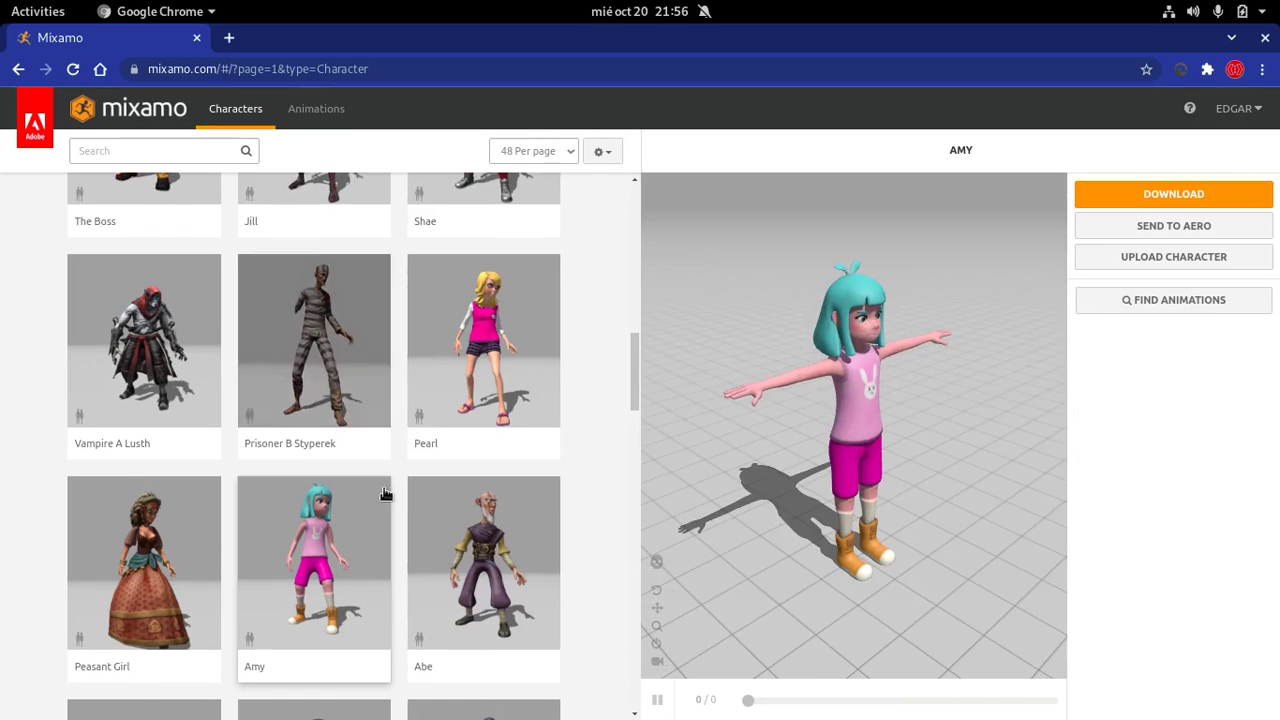
{"action": "scroll", "coordinate": [385, 493], "scroll_direction": "down", "scroll_amount": 4}
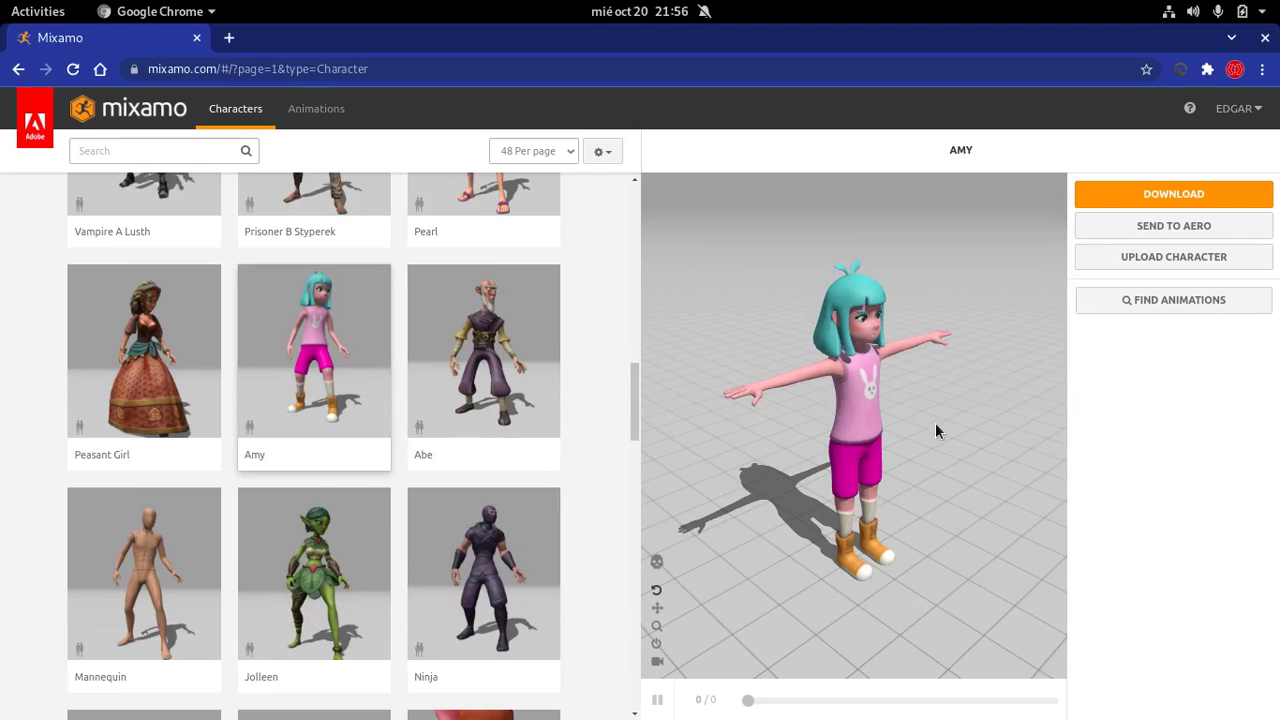
- Download the Amy character in T-pose with the FBX for Unity (.fbx) format
{"action": "left_click", "coordinate": [1186, 200]}
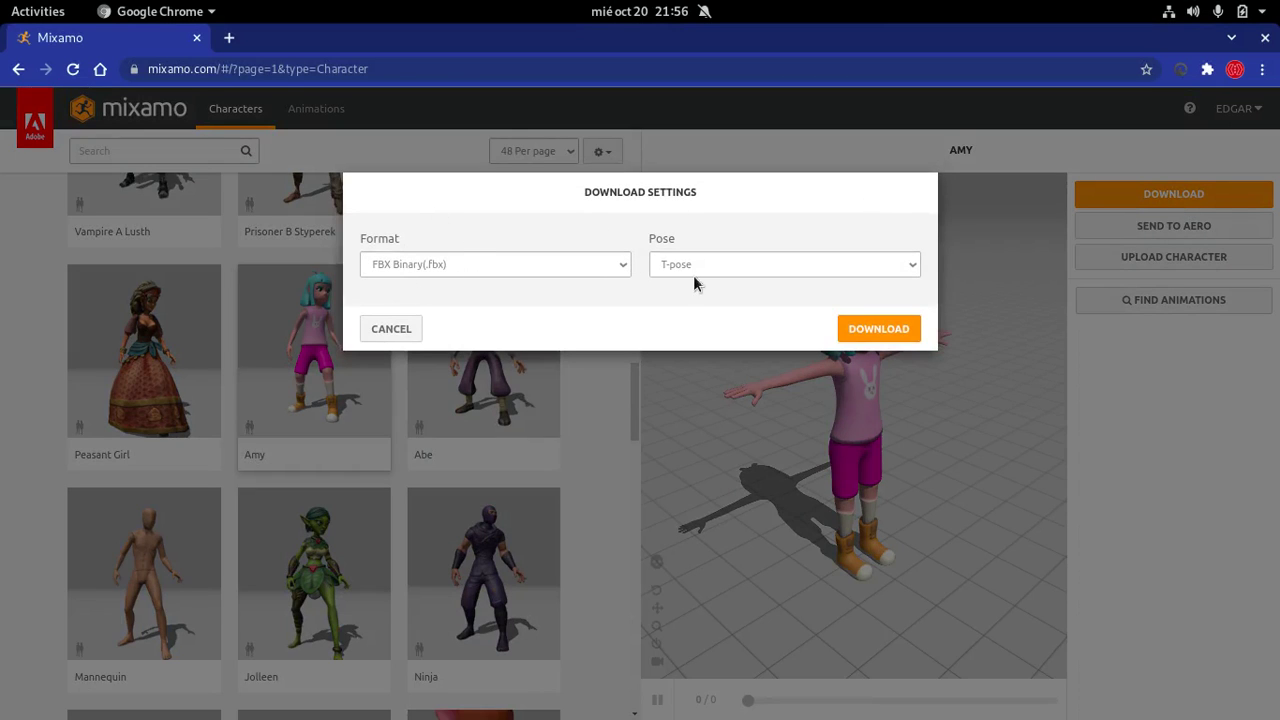
{"action": "left_click", "coordinate": [548, 264]}
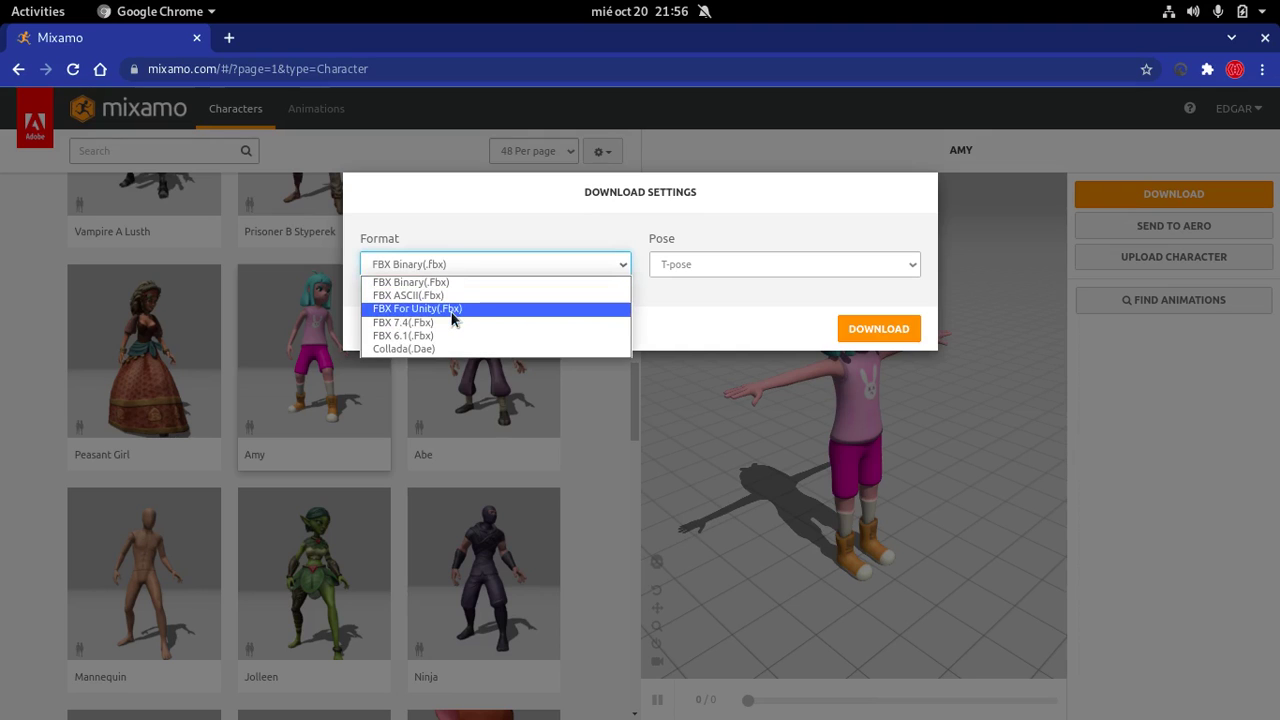
{"action": "left_click", "coordinate": [473, 309]}
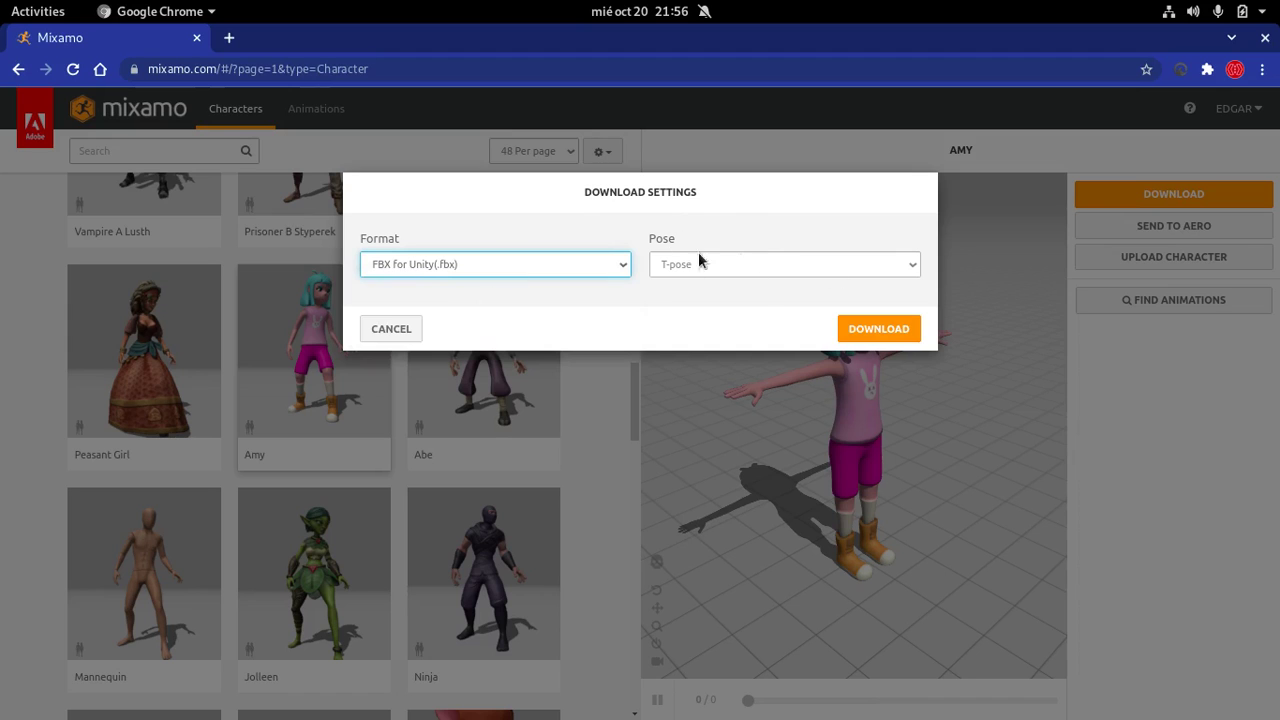
{"action": "left_click", "coordinate": [880, 330]}
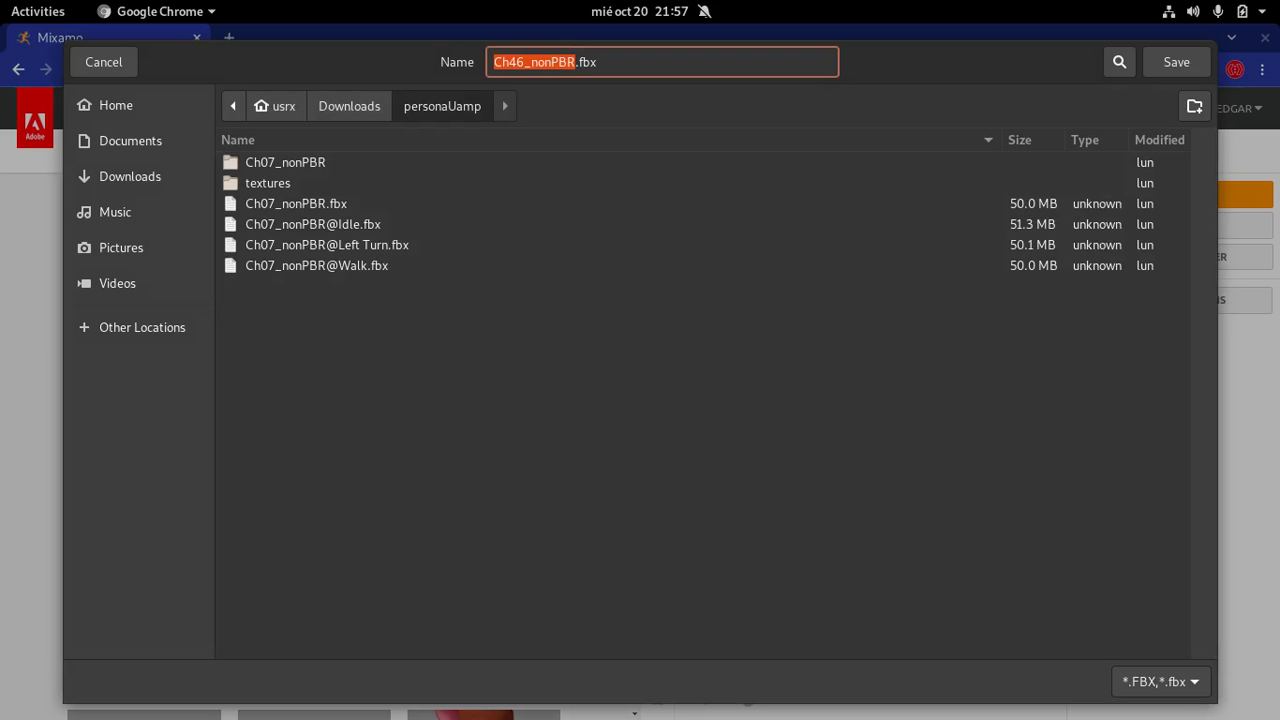
- Create a personajex folder inside Downloads and save Ch46_nonPBR.fbx into it
{"action": "left_click", "coordinate": [353, 97]}
{"action": "left_click", "coordinate": [586, 316]}
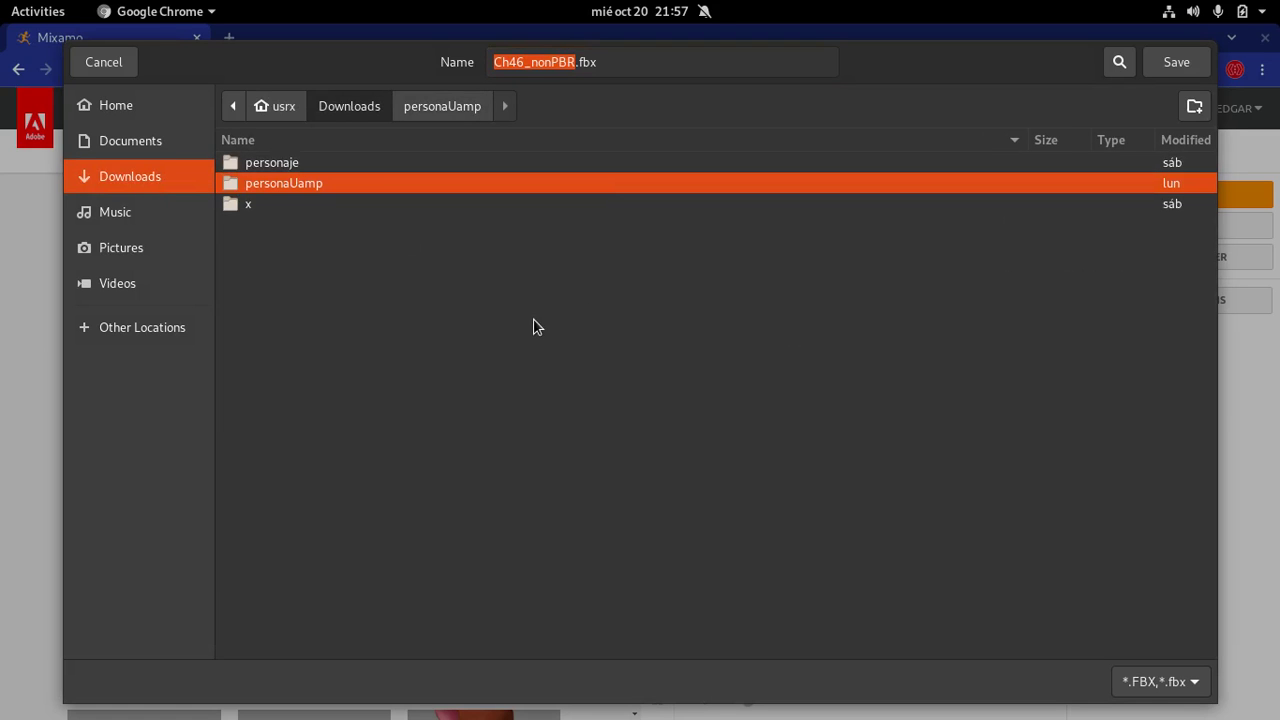
{"action": "left_click", "coordinate": [285, 108]}
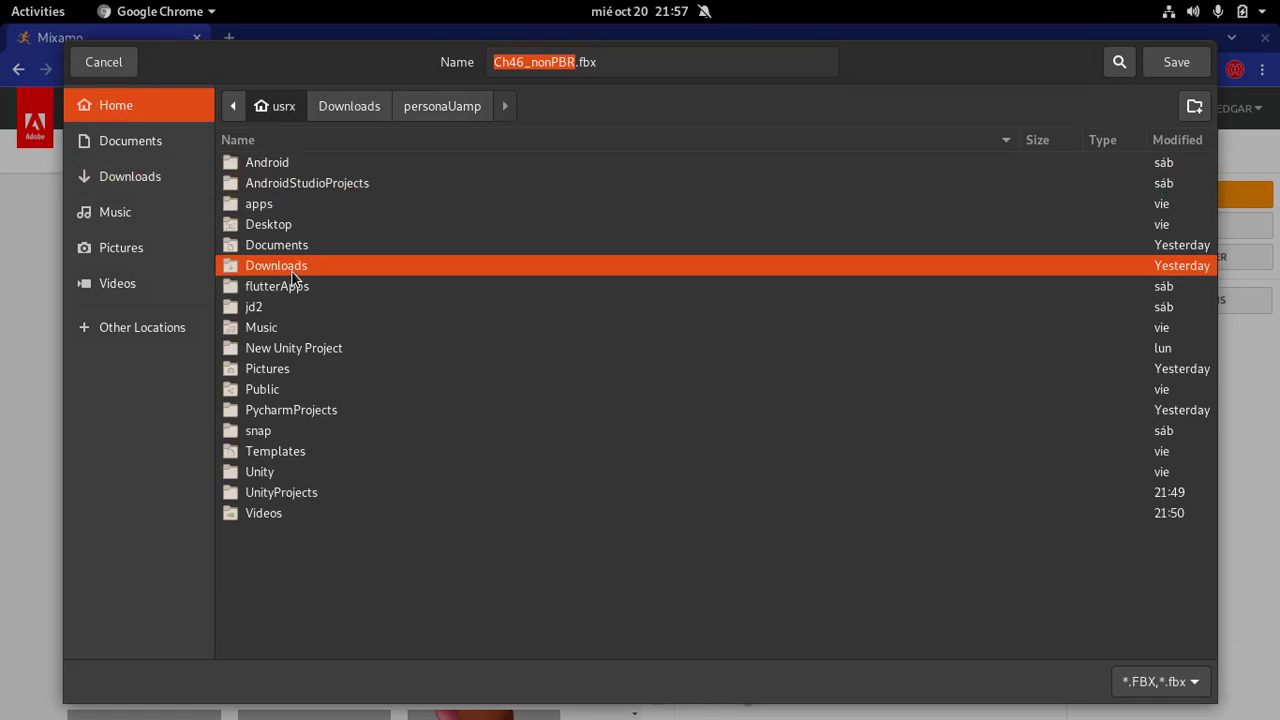
{"action": "double_click", "coordinate": [290, 267]}
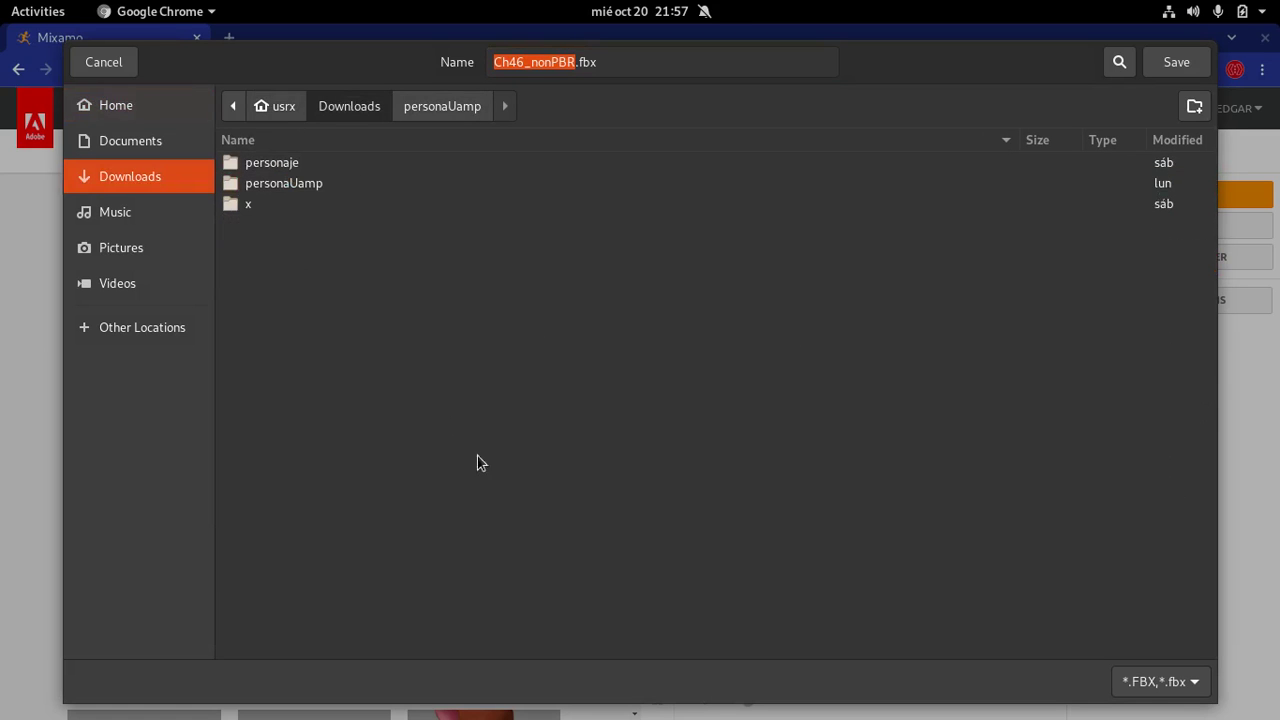
{"action": "left_click", "coordinate": [1204, 110]}
{"action": "type", "text": "person"}
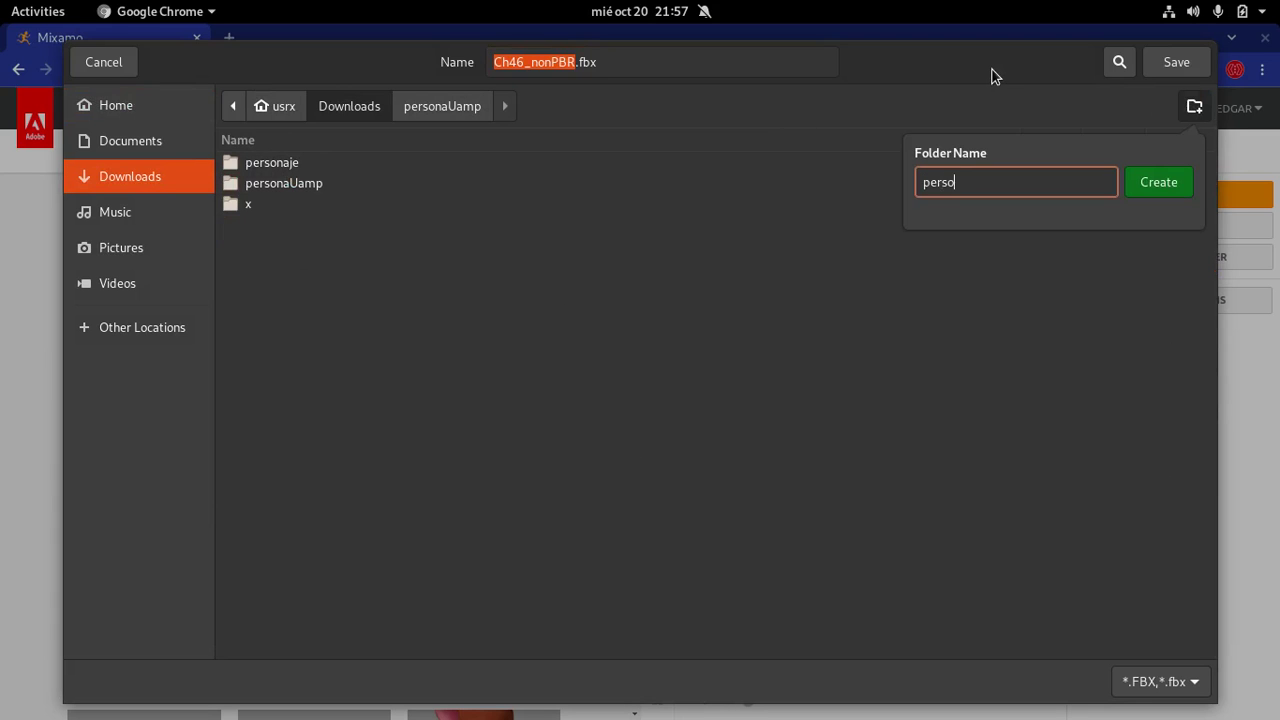
{"action": "type", "text": "ajex"}
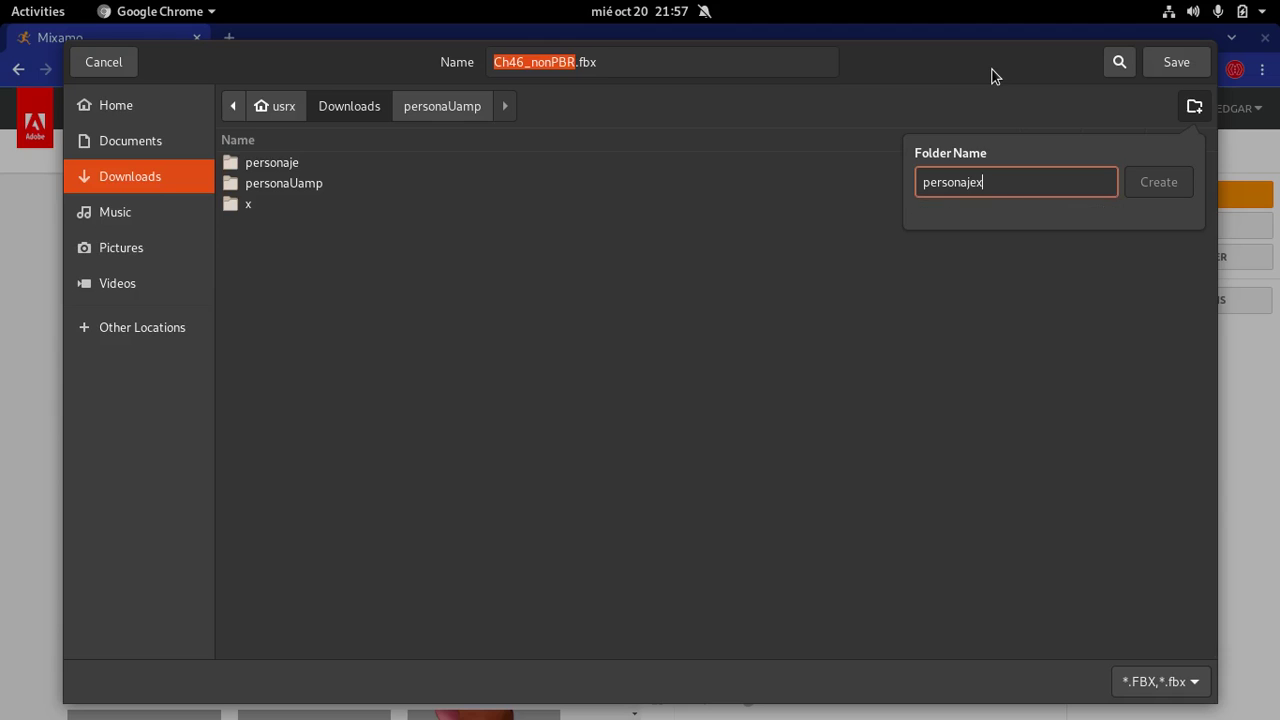
{"action": "key", "text": "Return"}
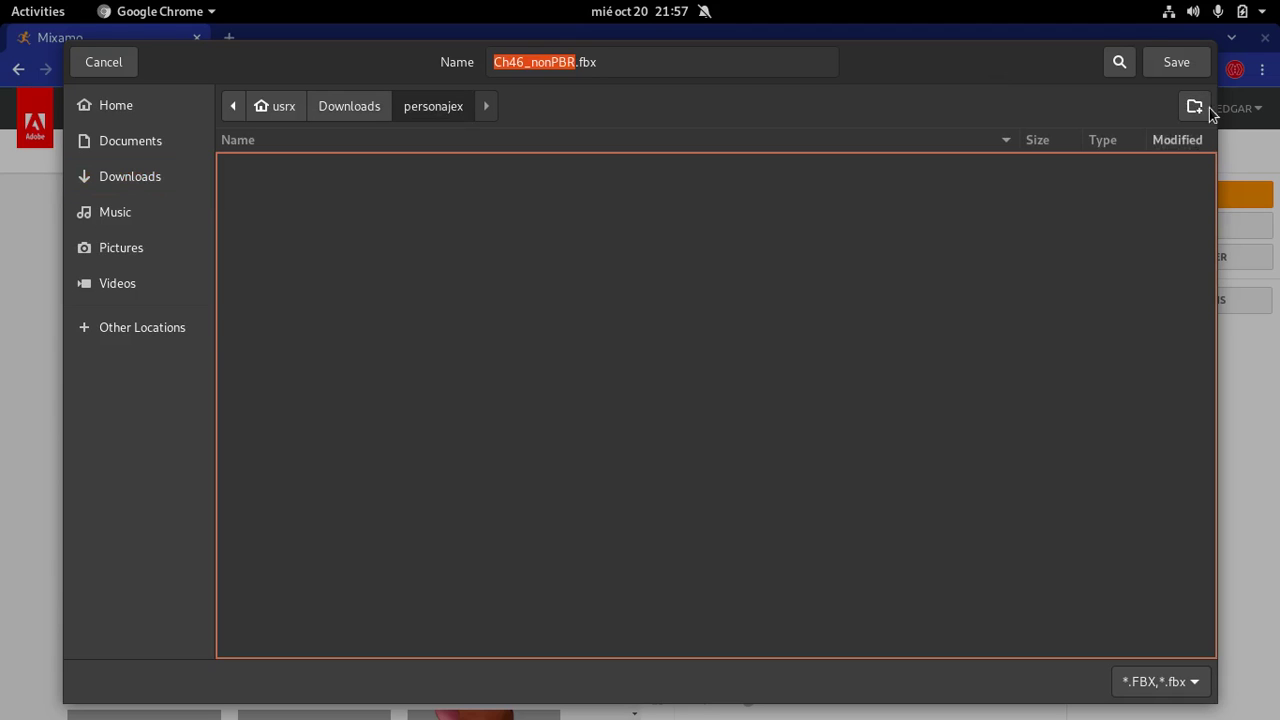
{"action": "left_click", "coordinate": [1163, 60]}
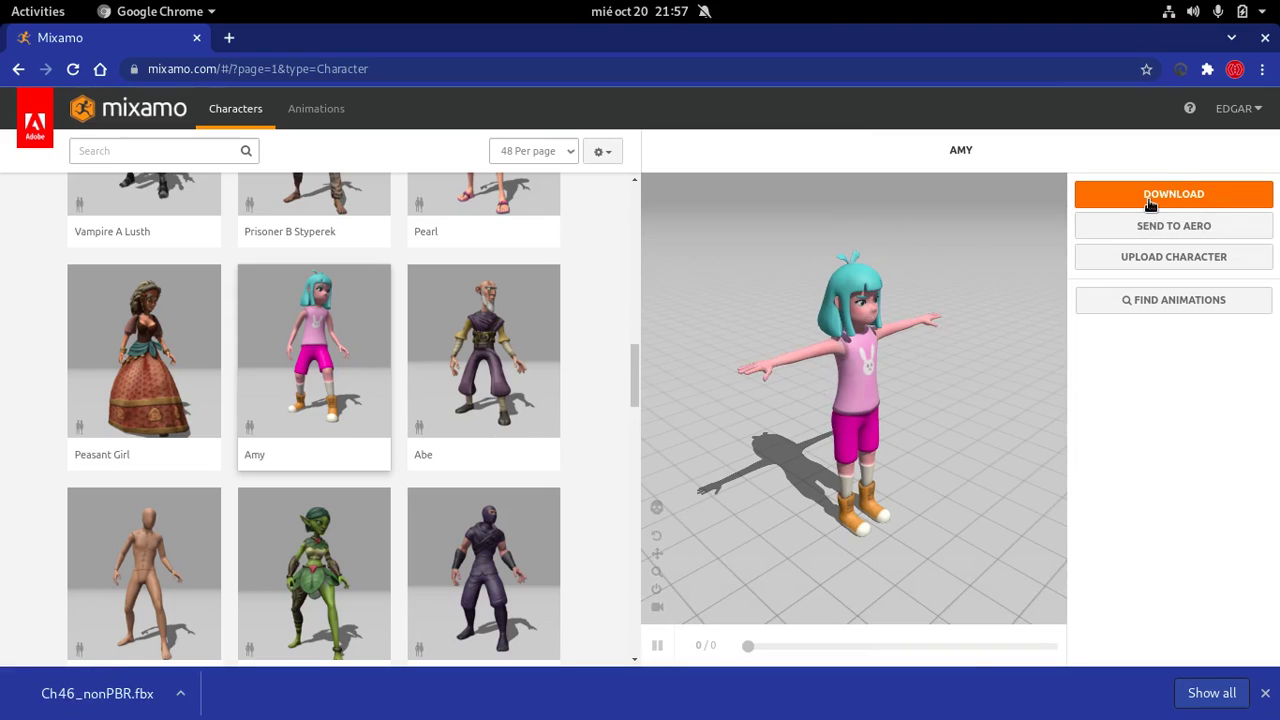
- Download Amy again as Collada (.dae), saving Ch46_nonPBR.zip into personajex
{"action": "left_click", "coordinate": [1177, 196]}
{"action": "left_click", "coordinate": [601, 269]}
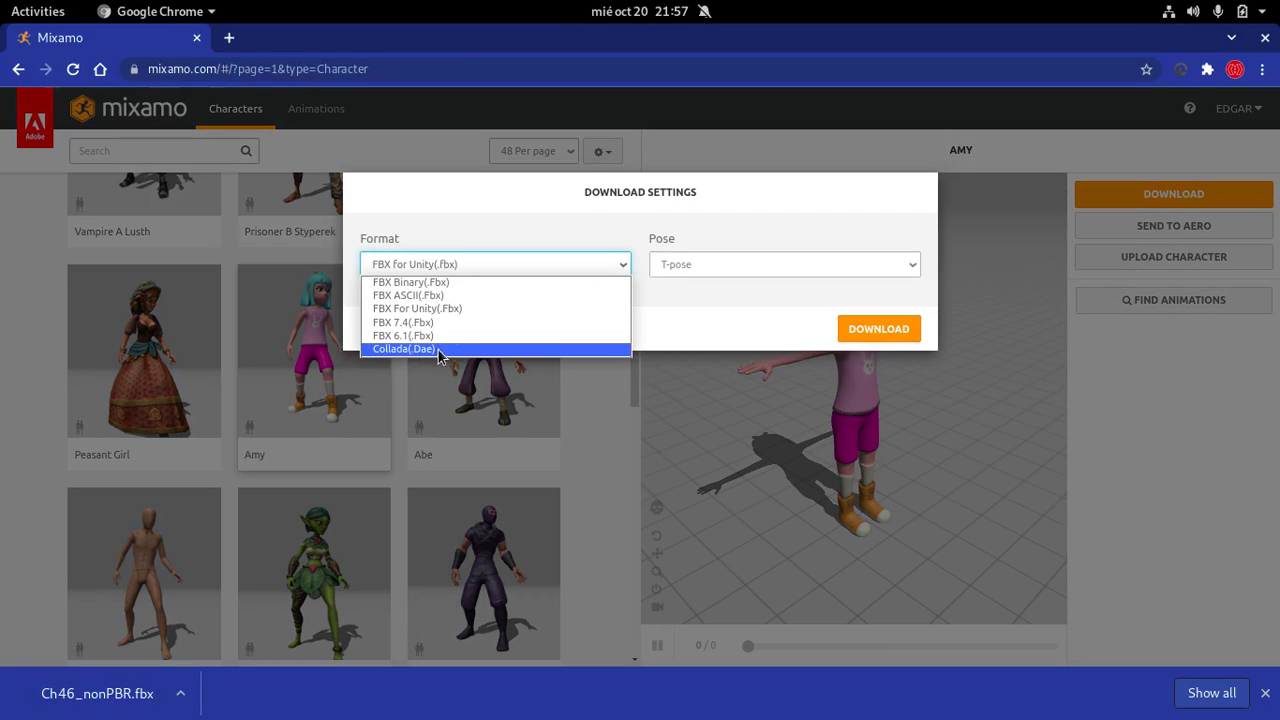
{"action": "left_click", "coordinate": [429, 350]}
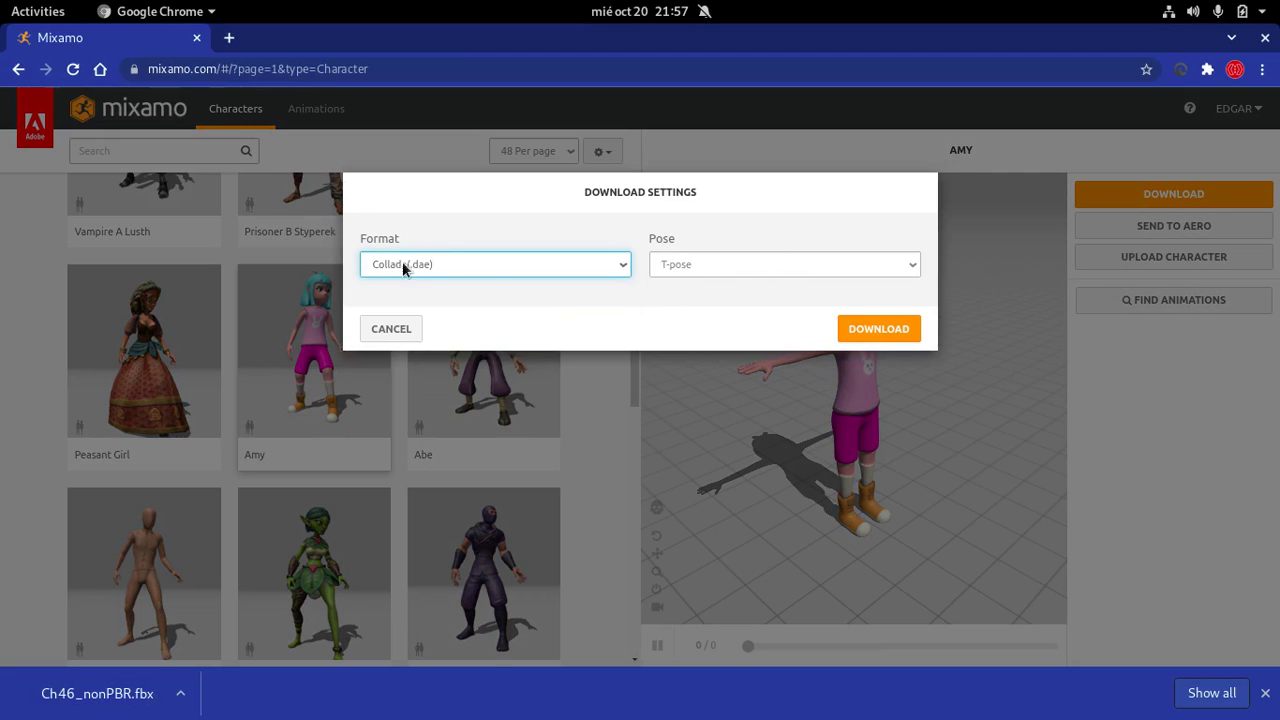
{"action": "left_click", "coordinate": [869, 338]}
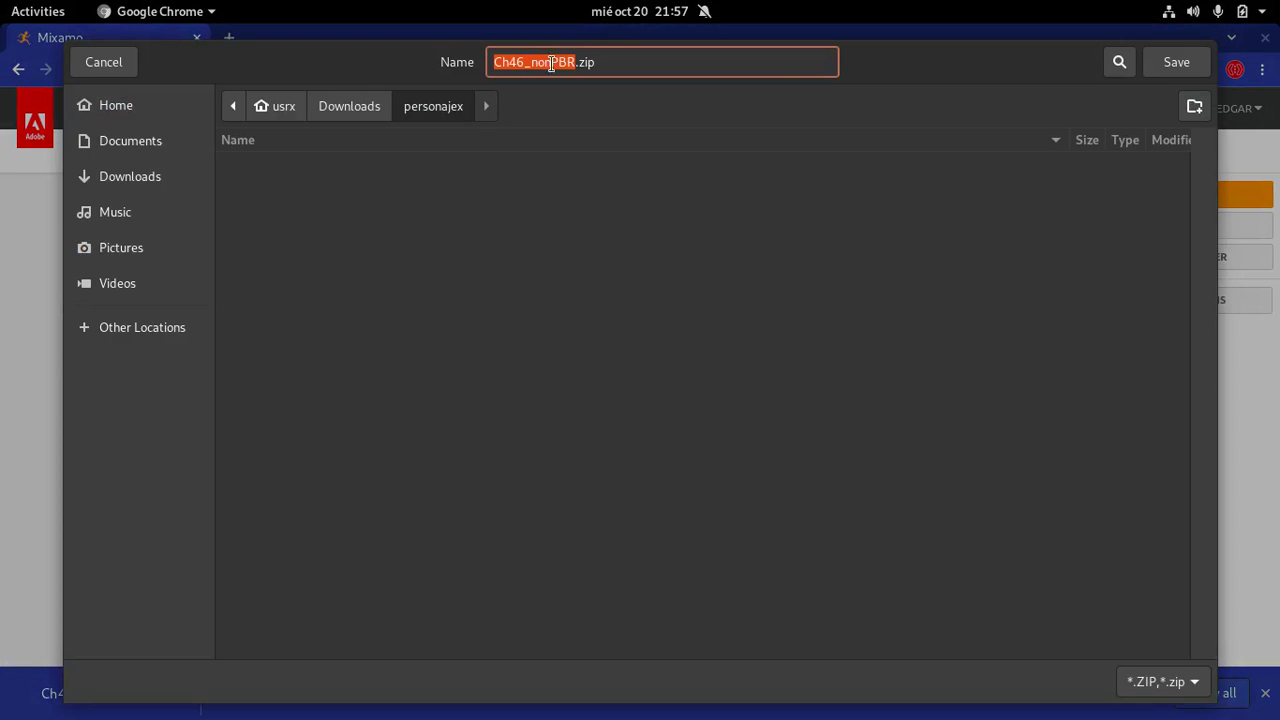
{"action": "left_click", "coordinate": [1176, 64]}
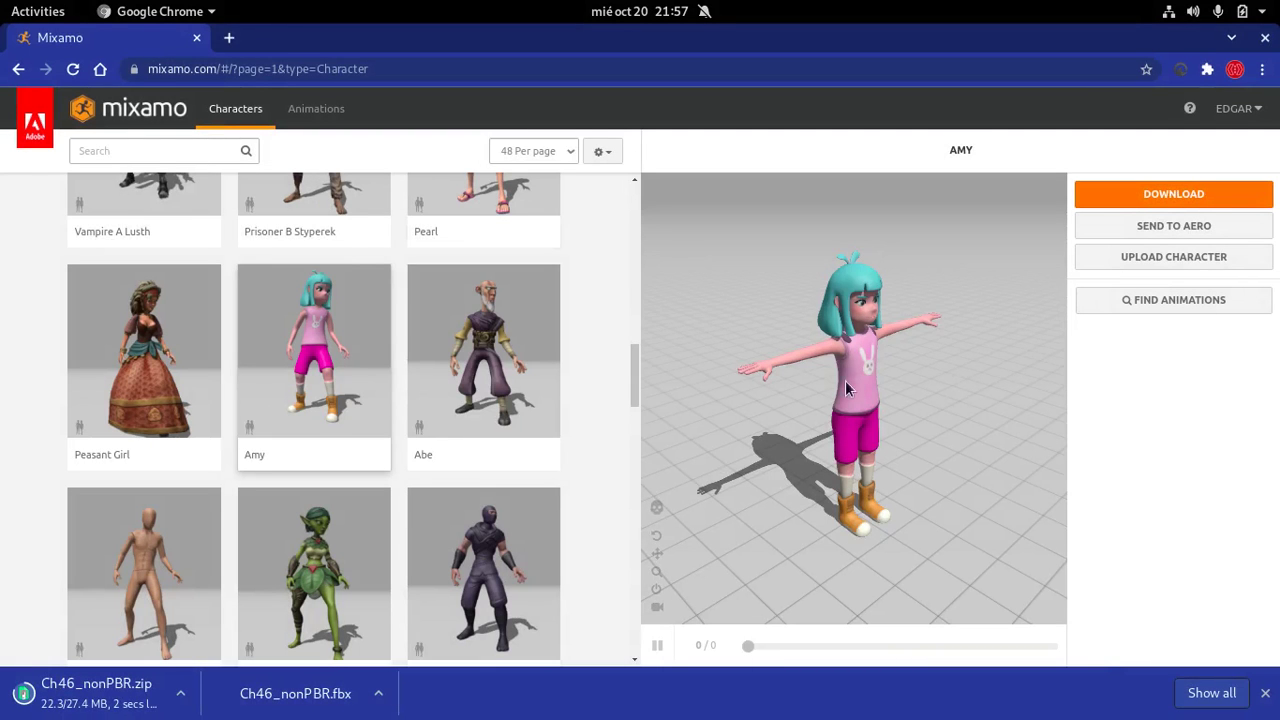
- Search the animation library for 'idle' and apply an Idle animation to Amy
{"action": "left_click", "coordinate": [308, 110]}
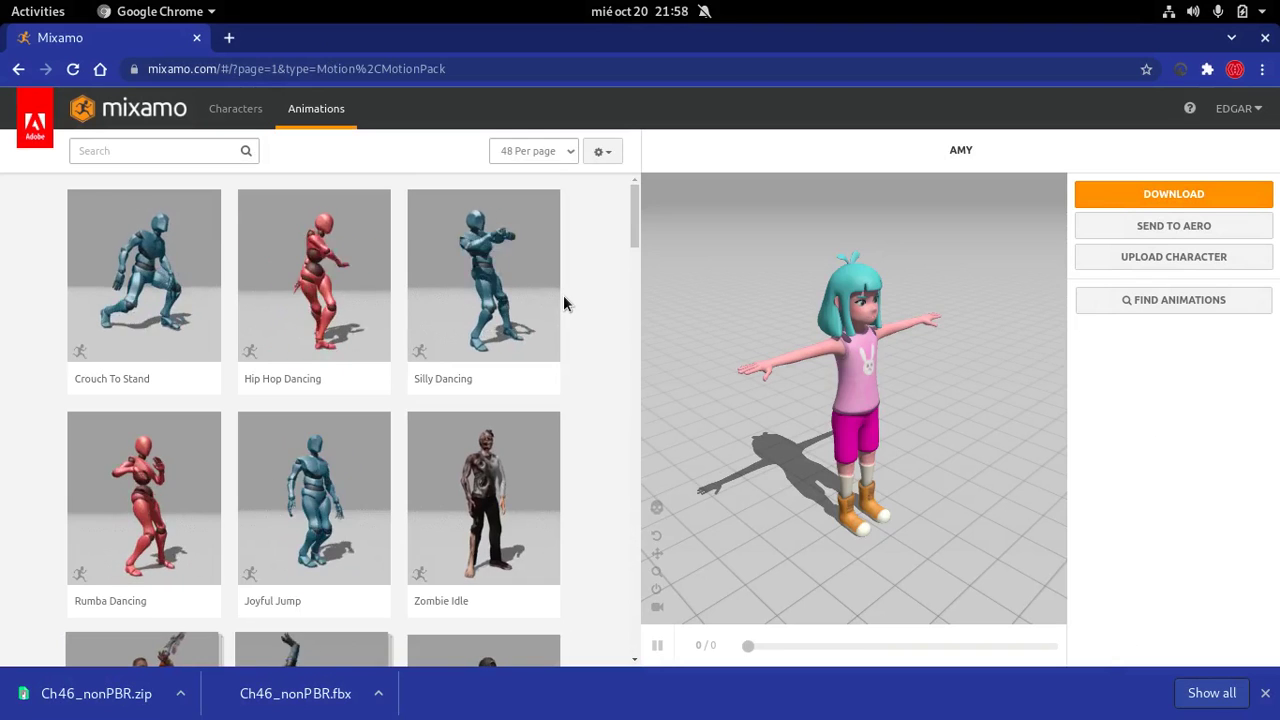
{"action": "scroll", "coordinate": [357, 366], "scroll_direction": "down", "scroll_amount": 1}
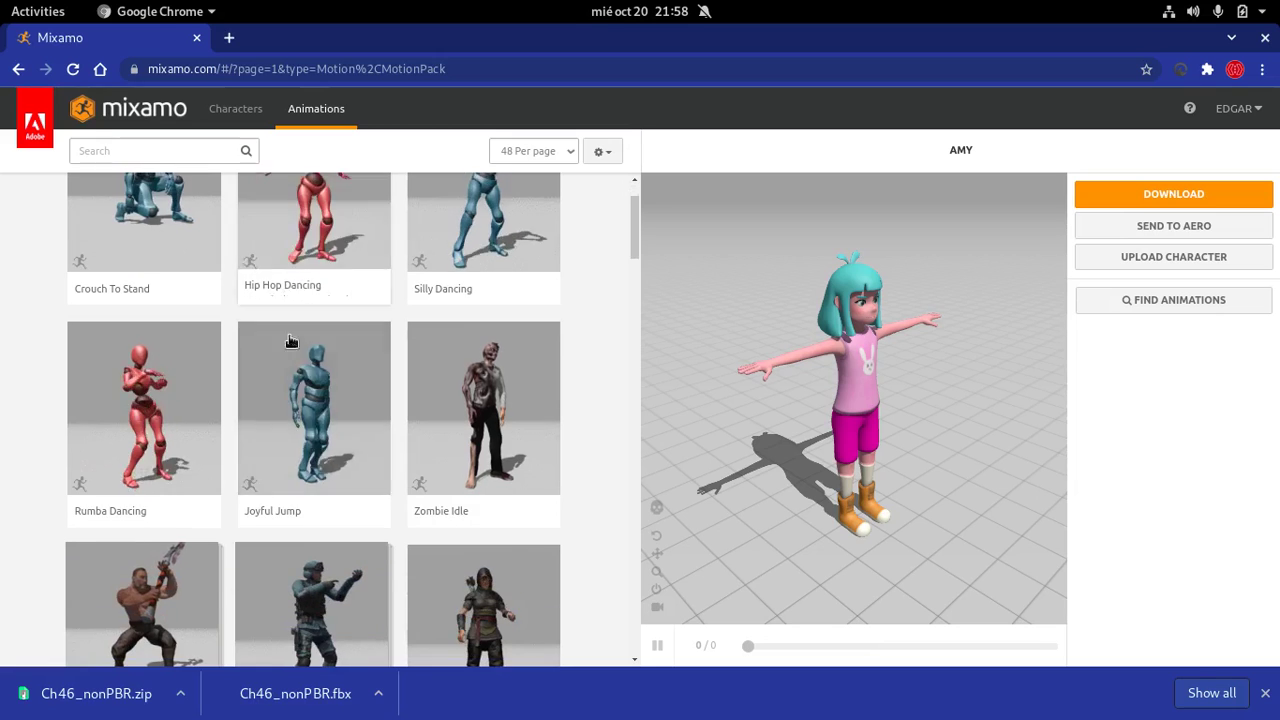
{"action": "scroll", "coordinate": [280, 250], "scroll_direction": "up", "scroll_amount": 1}
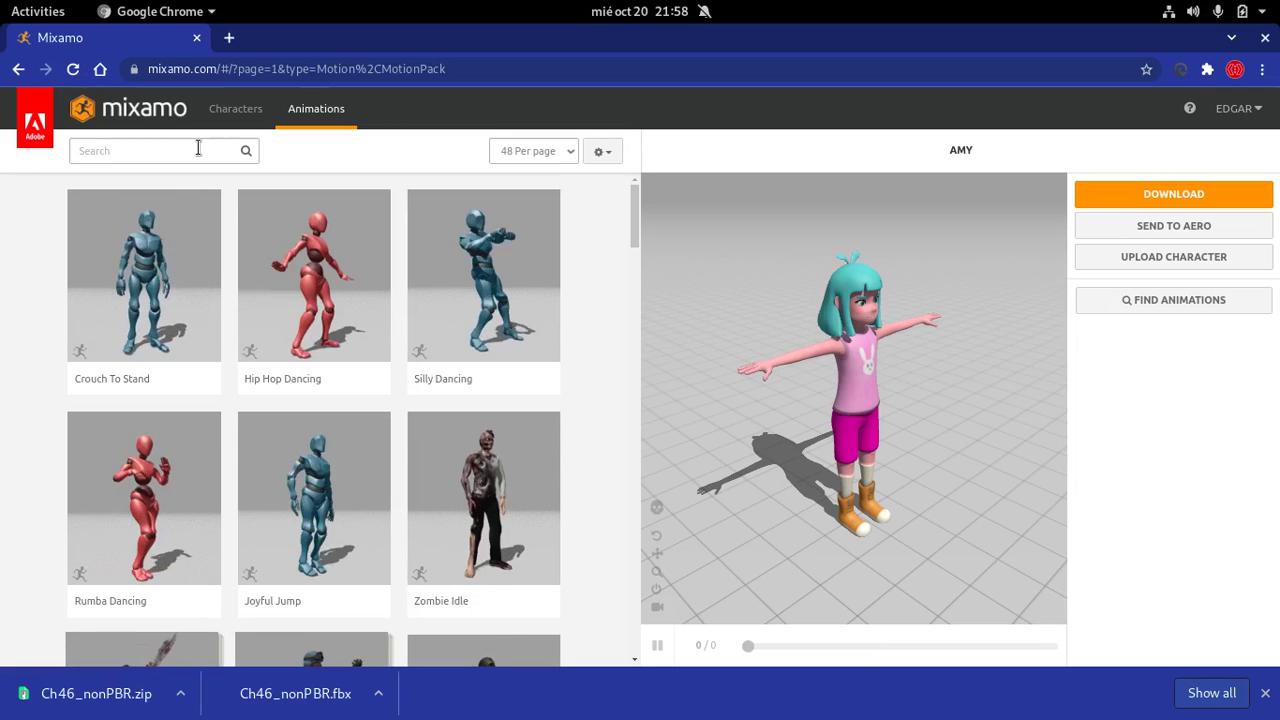
{"action": "left_click", "coordinate": [198, 148]}
{"action": "type", "text": "idl"}
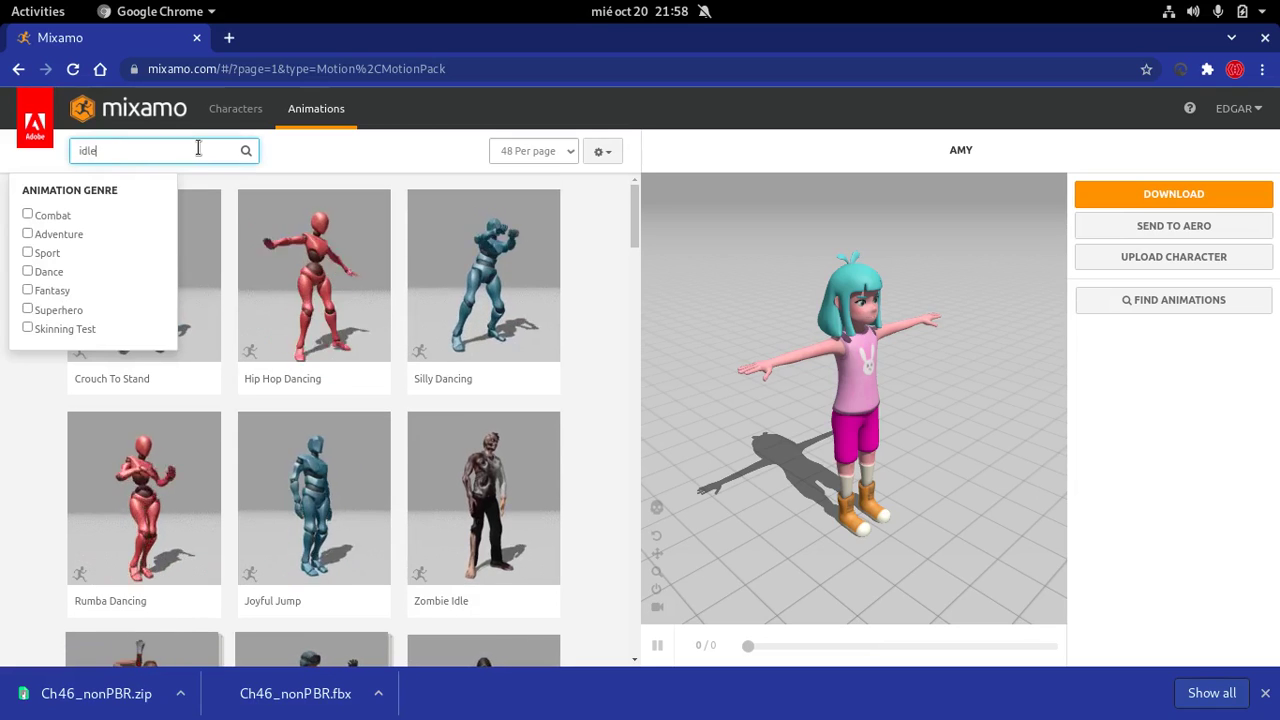
{"action": "type", "text": "e"}
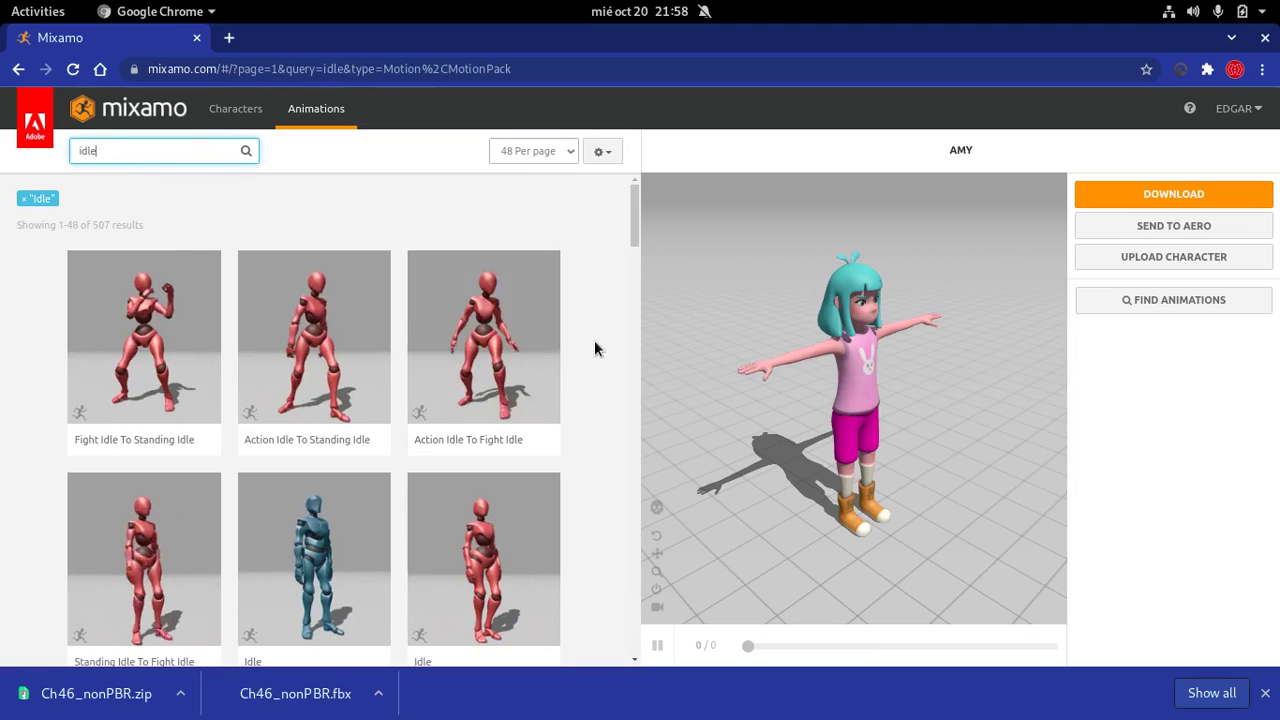
{"action": "scroll", "coordinate": [500, 450], "scroll_direction": "down", "scroll_amount": 2}
{"action": "scroll", "coordinate": [346, 508], "scroll_direction": "down", "scroll_amount": 2}
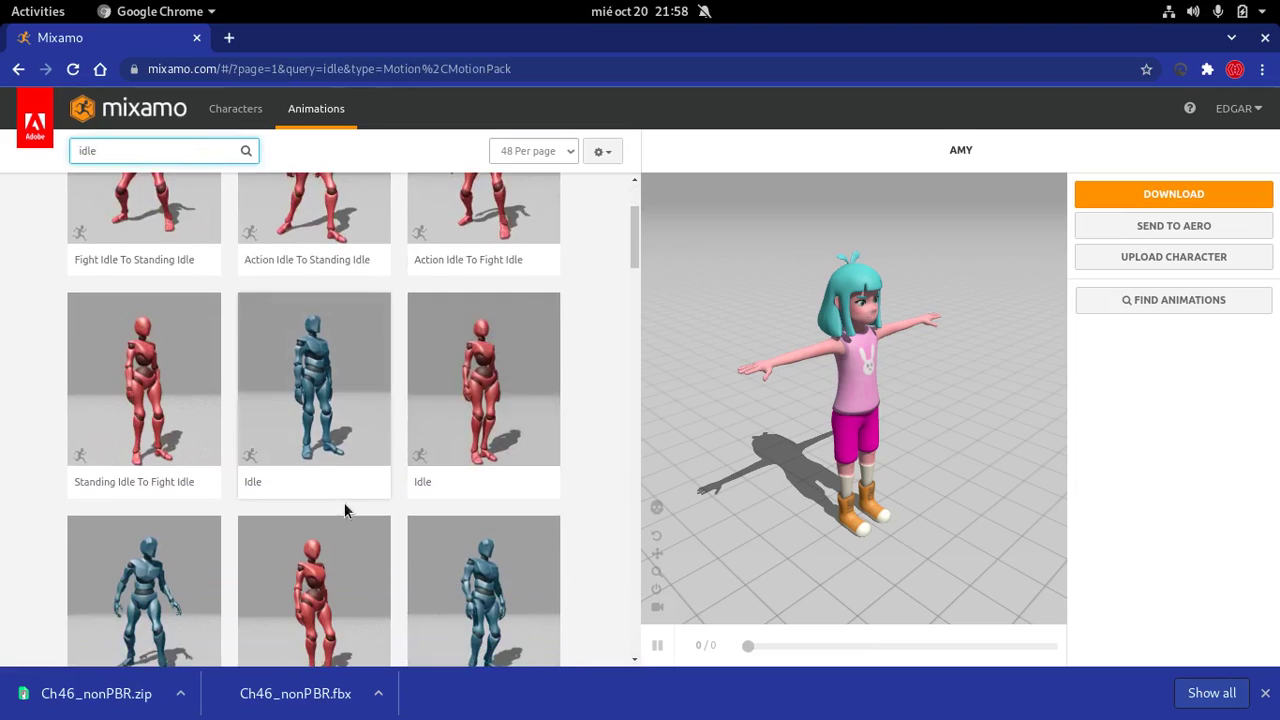
{"action": "left_click", "coordinate": [477, 231]}
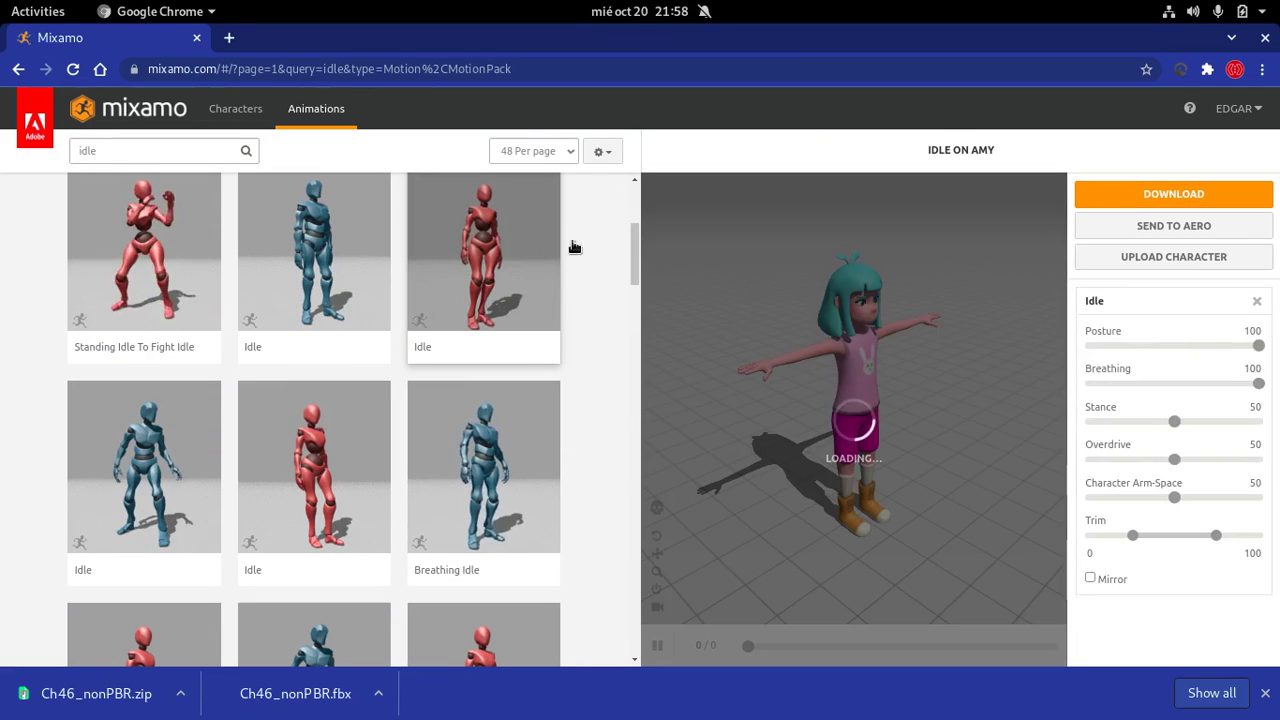
{"action": "left_click", "coordinate": [1179, 197]}
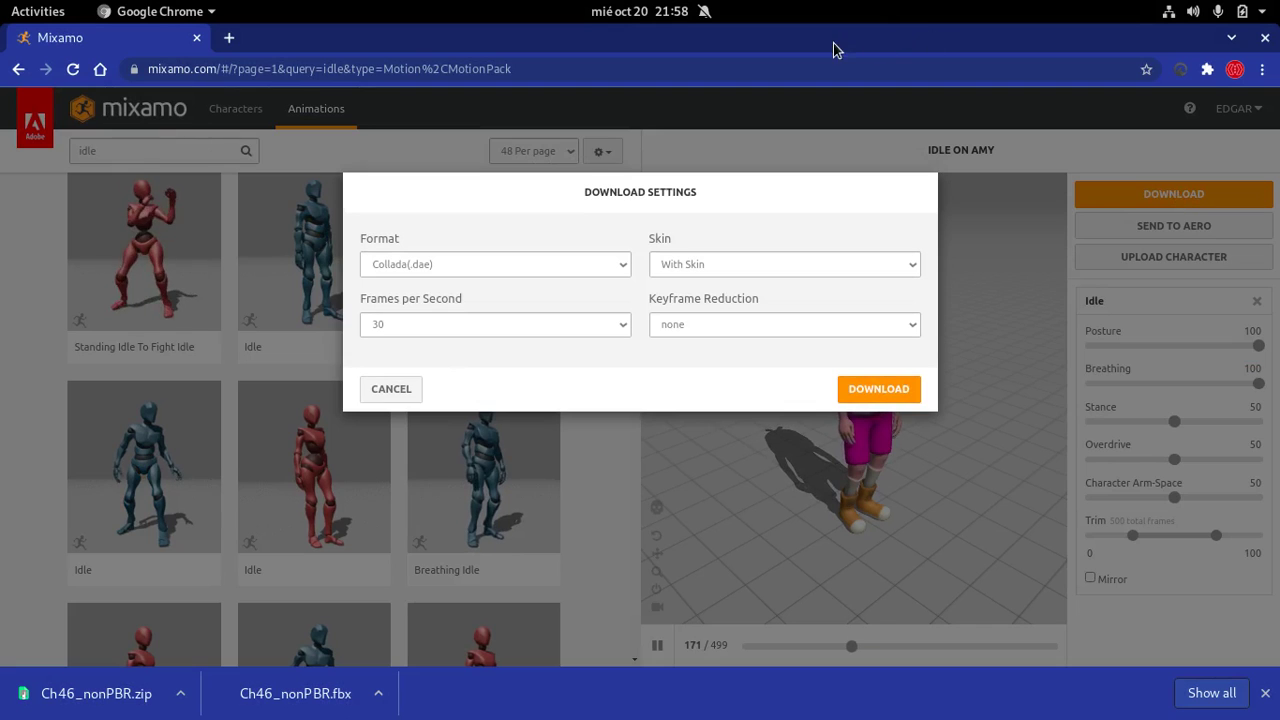
{"action": "left_click", "coordinate": [567, 260]}
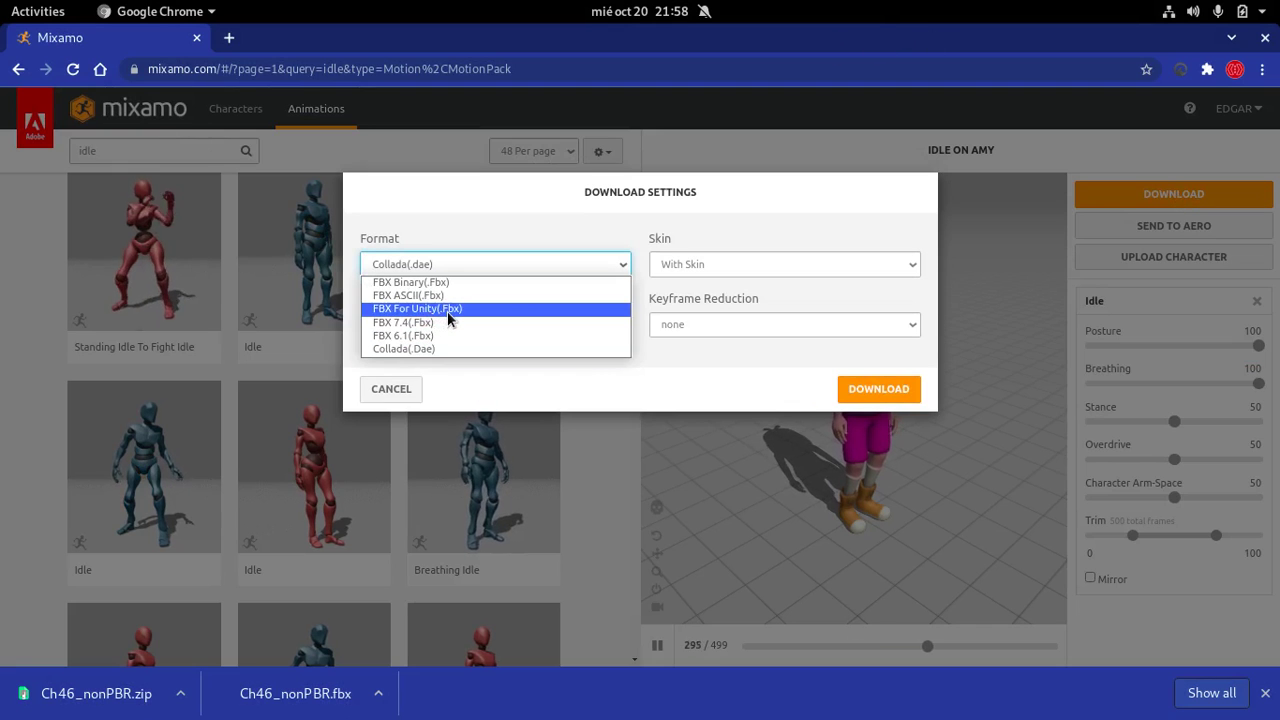
{"action": "left_click", "coordinate": [447, 311]}
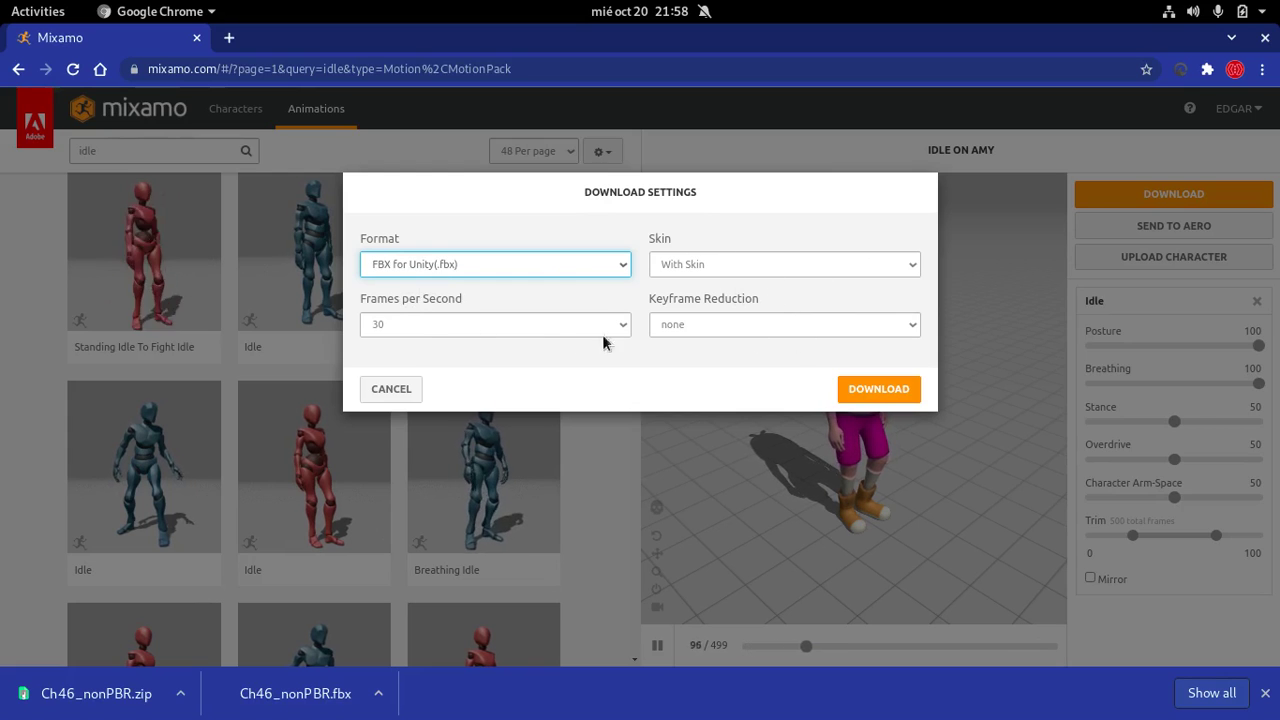
{"action": "left_click", "coordinate": [883, 390]}
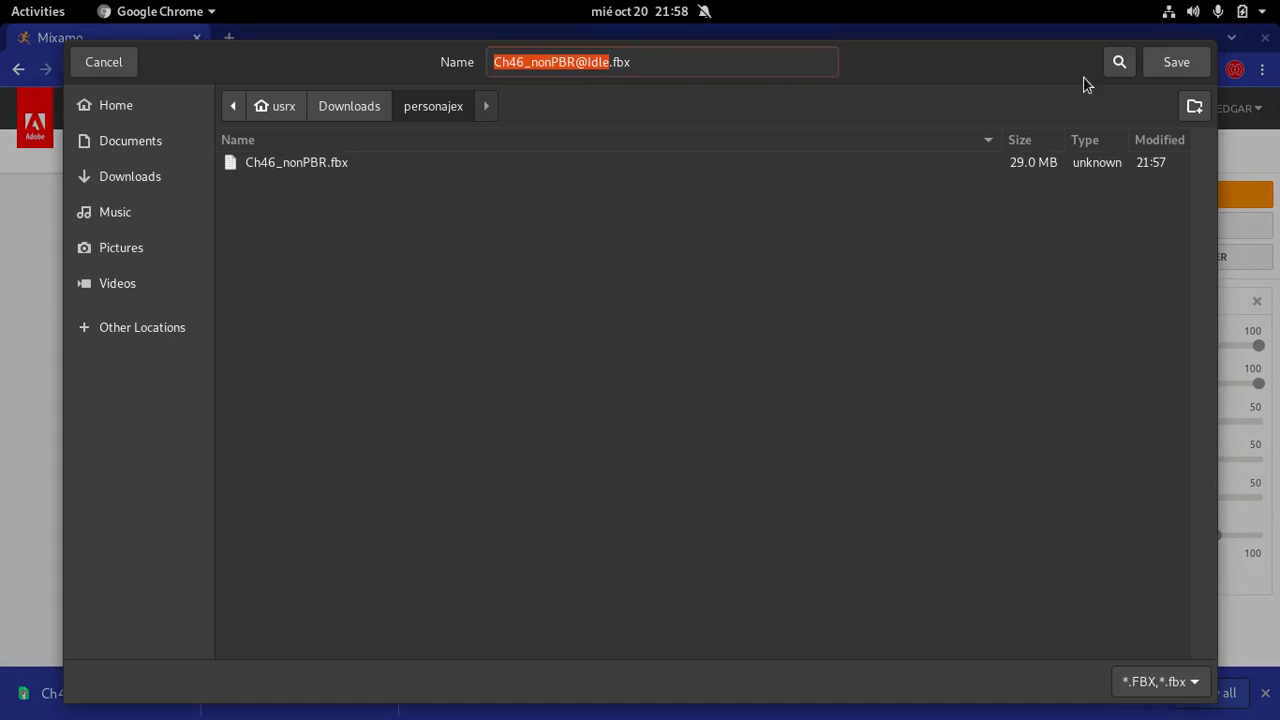
{"action": "key", "text": "Return"}
{"action": "left_click", "coordinate": [175, 152]}
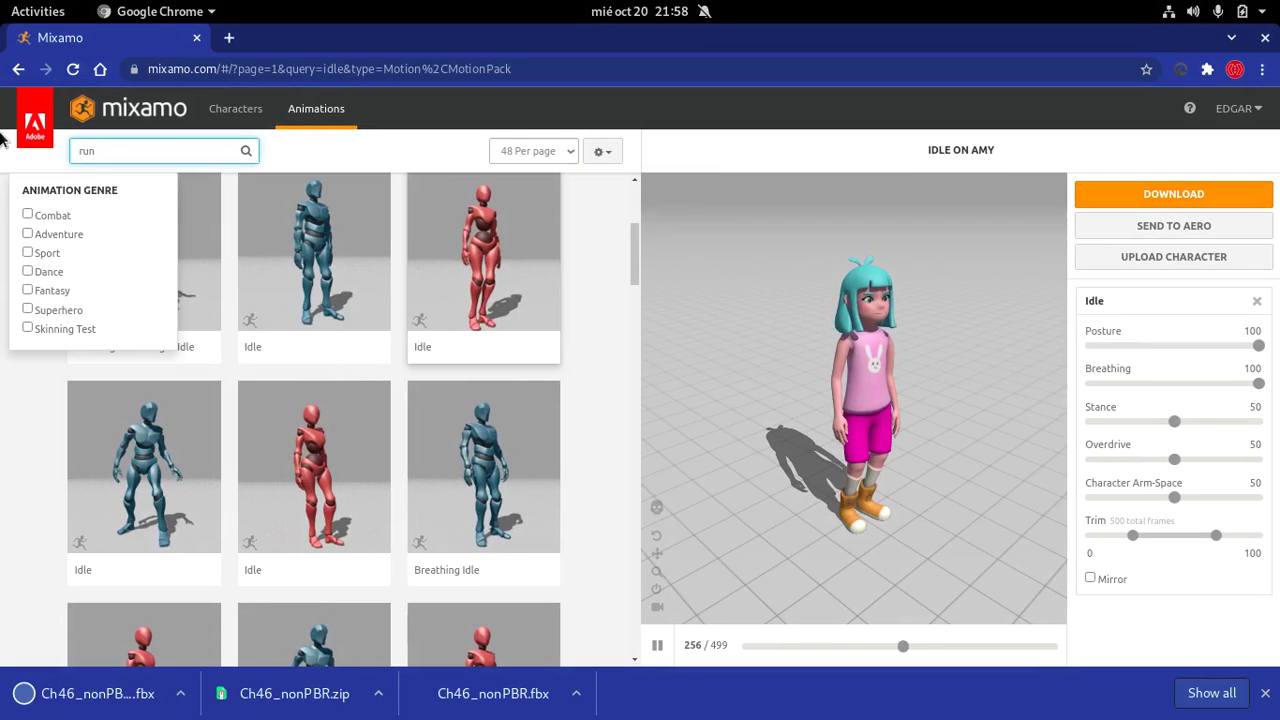
- Search animations for 'run' and preview the Run animation on Amy
{"action": "left_click", "coordinate": [248, 164]}
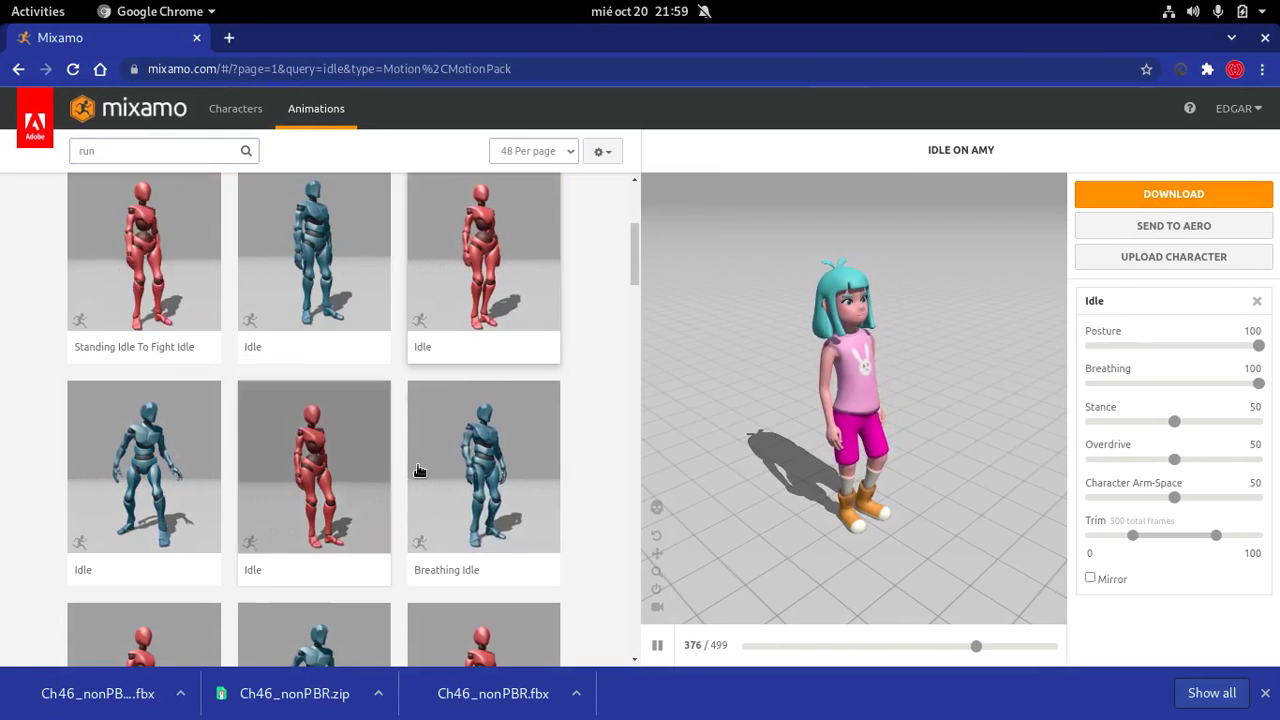
{"action": "left_click", "coordinate": [171, 144]}
{"action": "key", "text": "Return"}
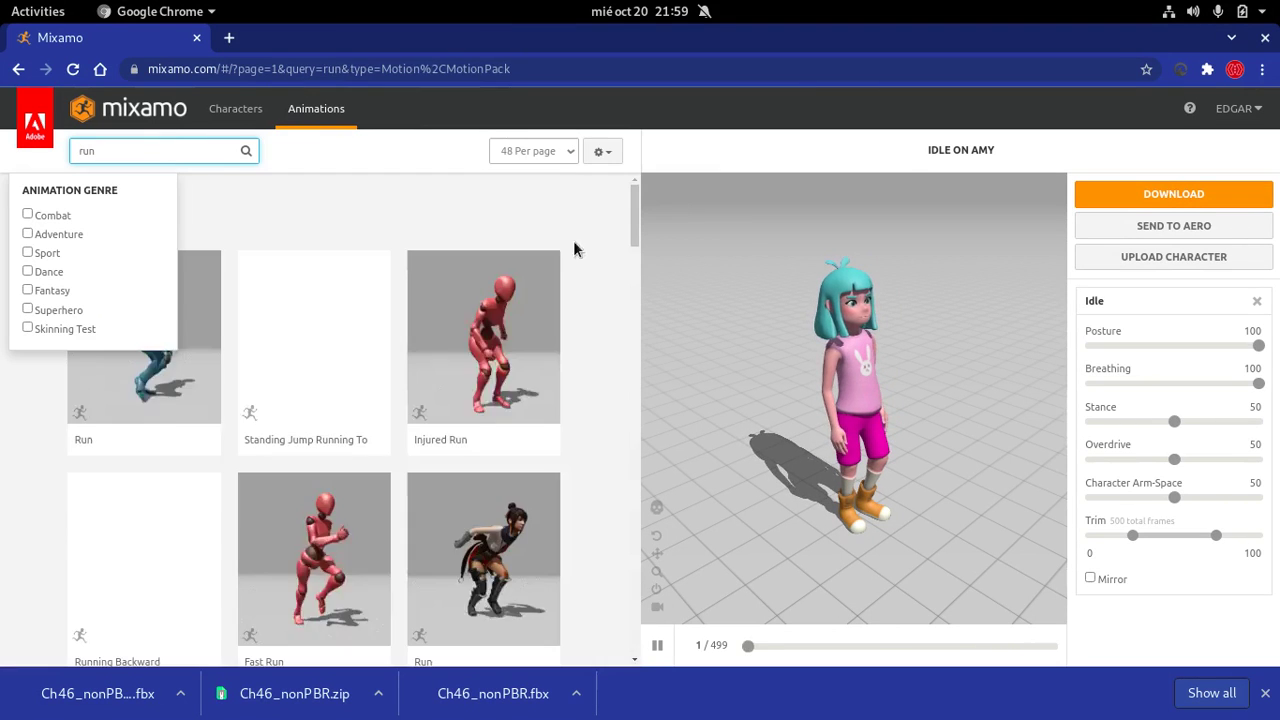
{"action": "left_click", "coordinate": [616, 340]}
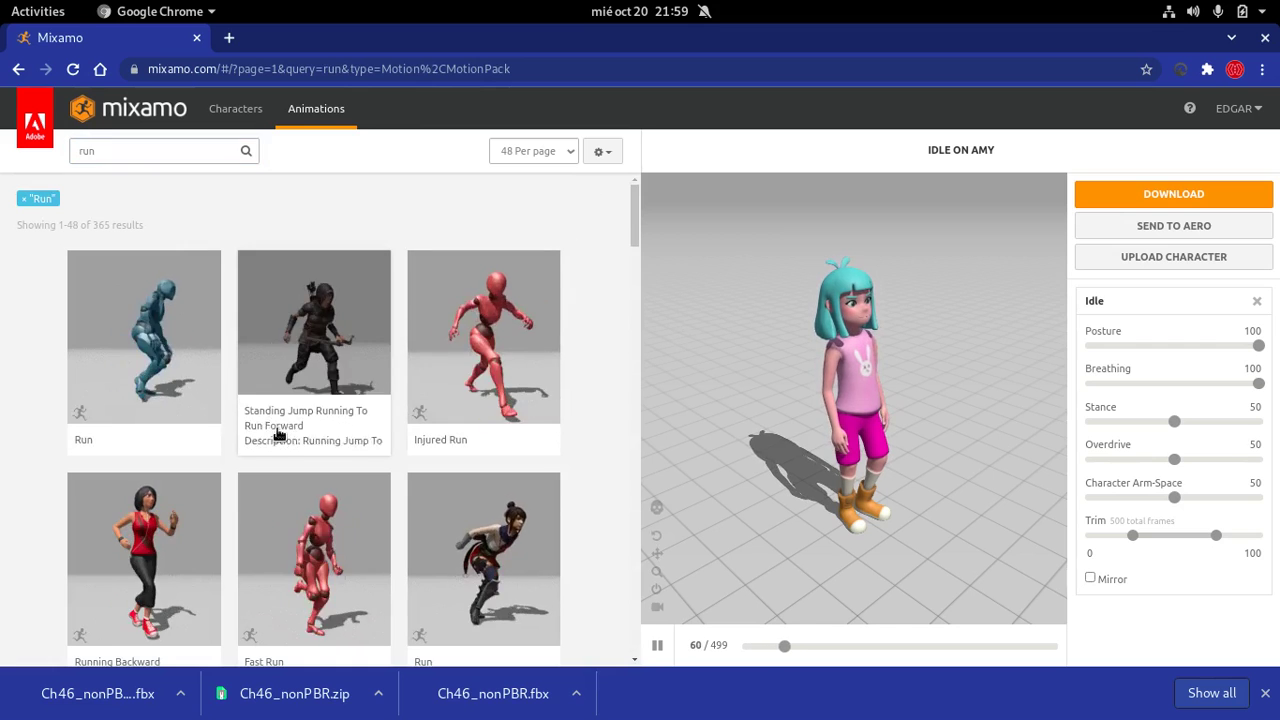
{"action": "scroll", "coordinate": [280, 430], "scroll_direction": "down", "scroll_amount": 2}
{"action": "left_click", "coordinate": [118, 211]}
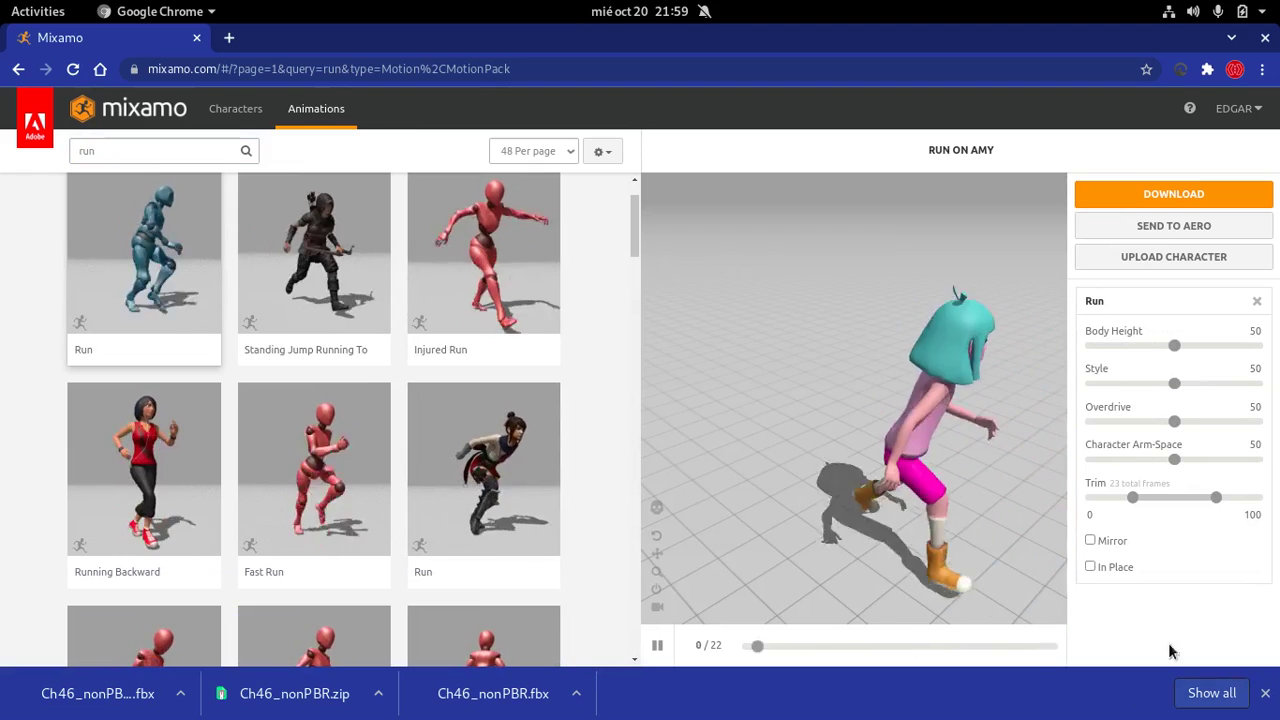
- Set the Run animation to In Place, then preview Running Backward
{"action": "left_click", "coordinate": [1090, 566]}
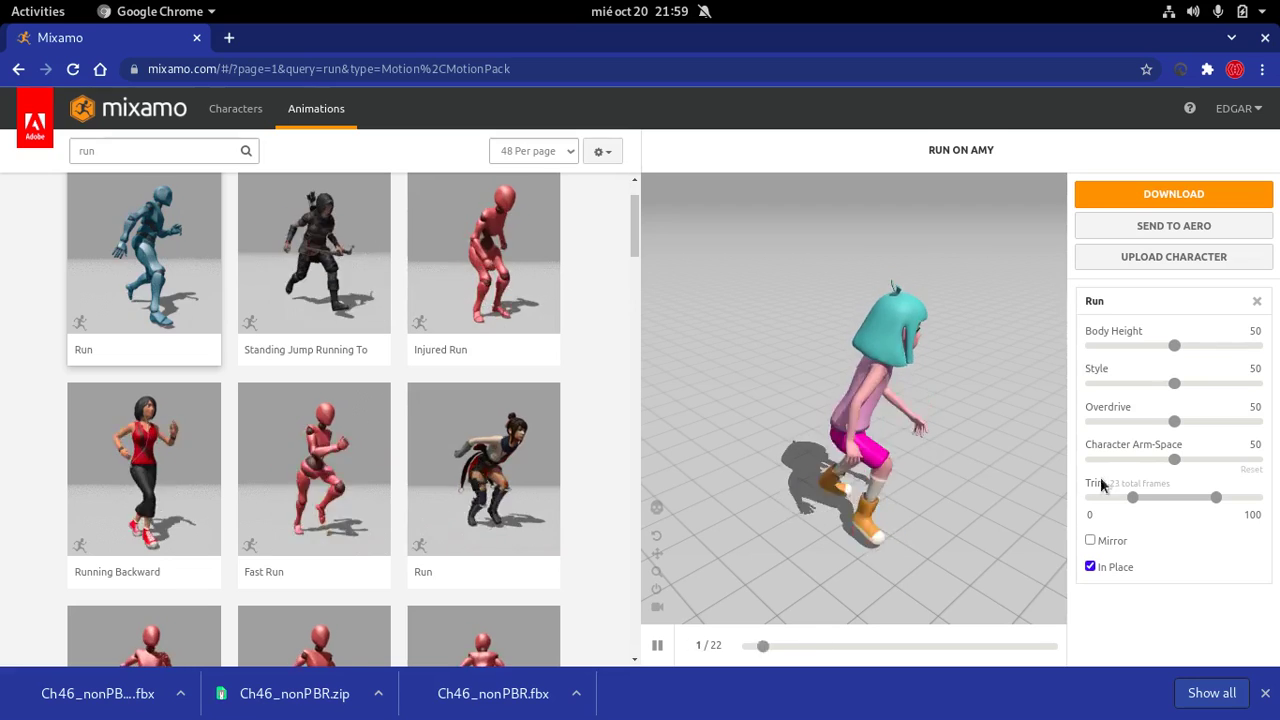
{"action": "left_click_drag", "start_coordinate": [773, 429], "coordinate": [845, 480]}
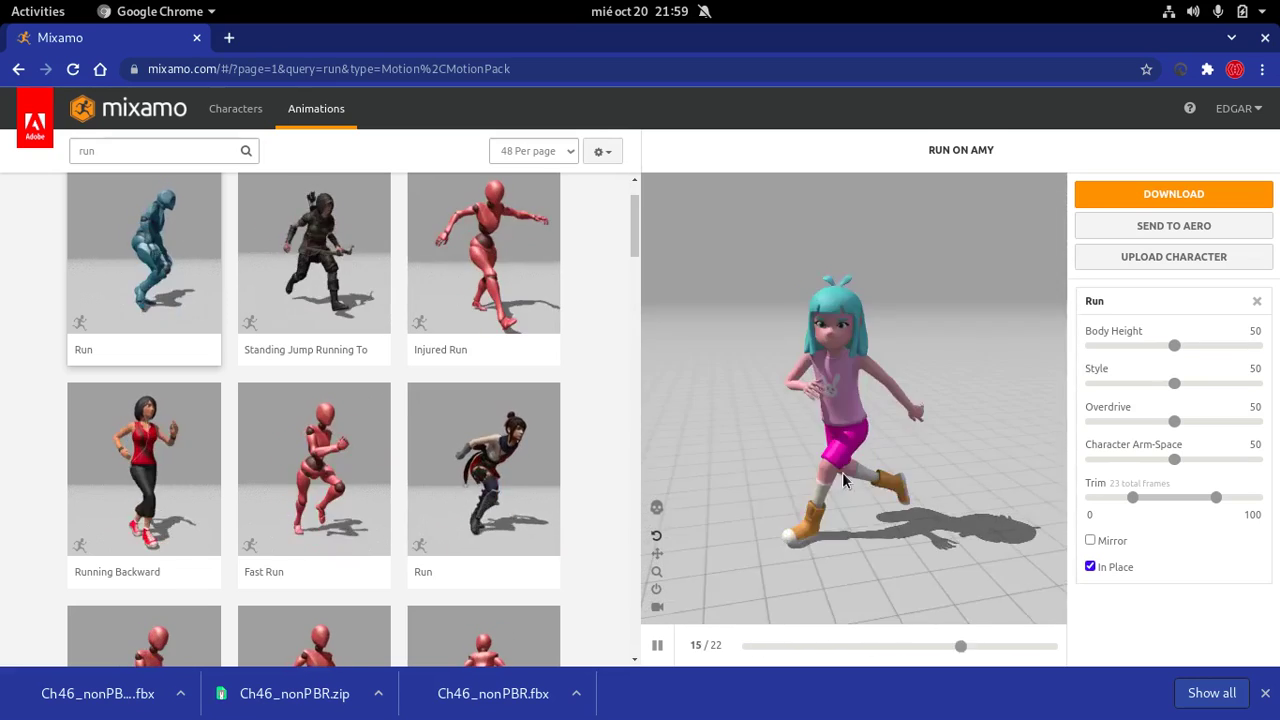
{"action": "left_click", "coordinate": [112, 488]}
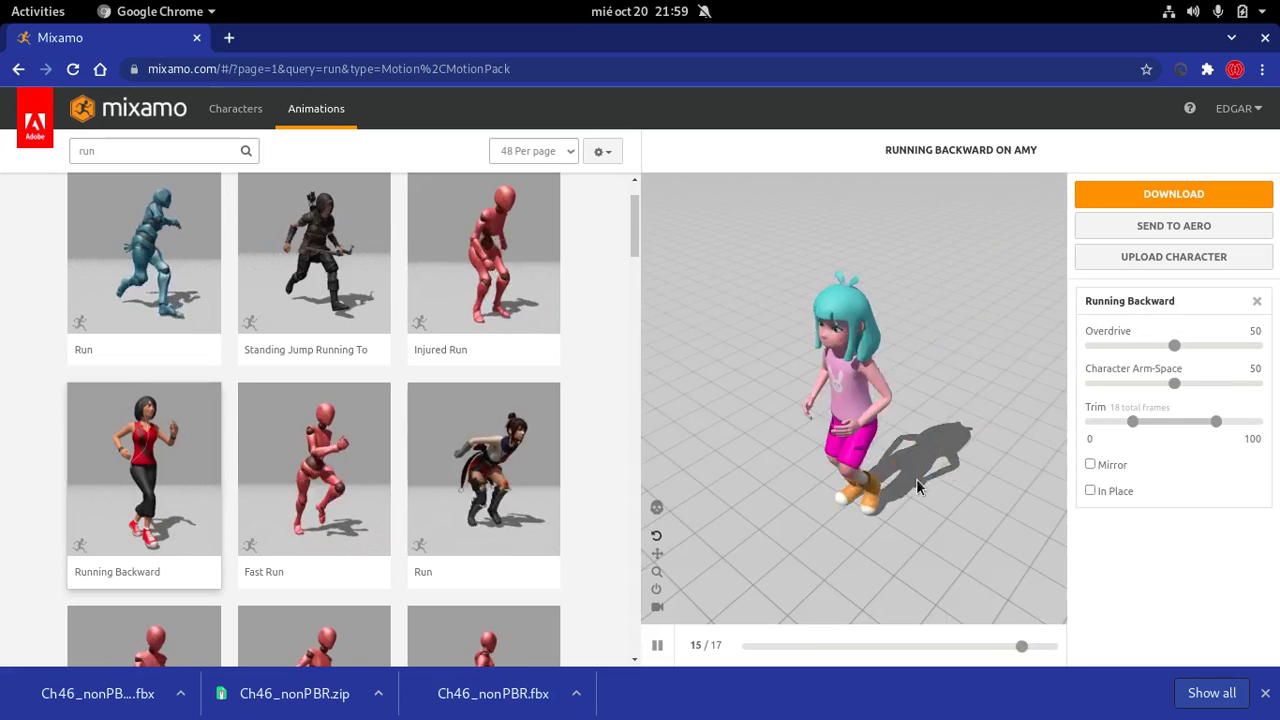
- Put Running Backward in place and try Mirror, then turn mirroring off
{"action": "left_click", "coordinate": [1099, 489]}
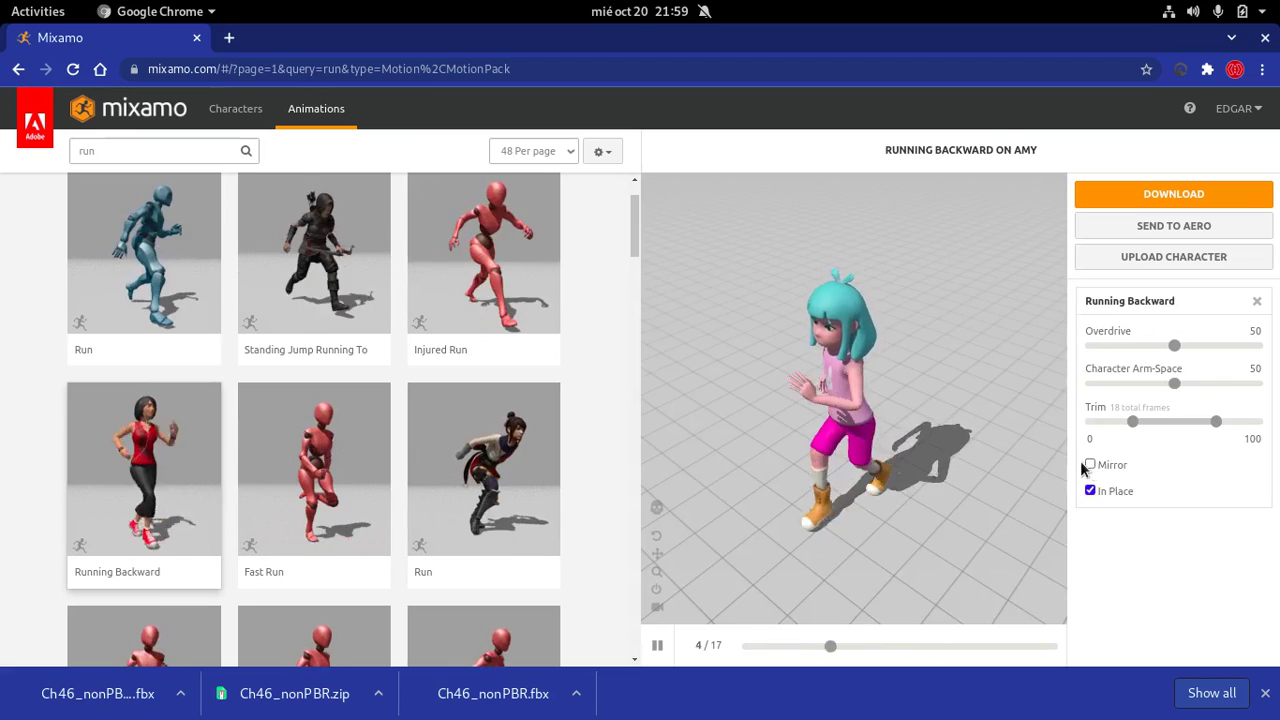
{"action": "left_click", "coordinate": [1090, 465]}
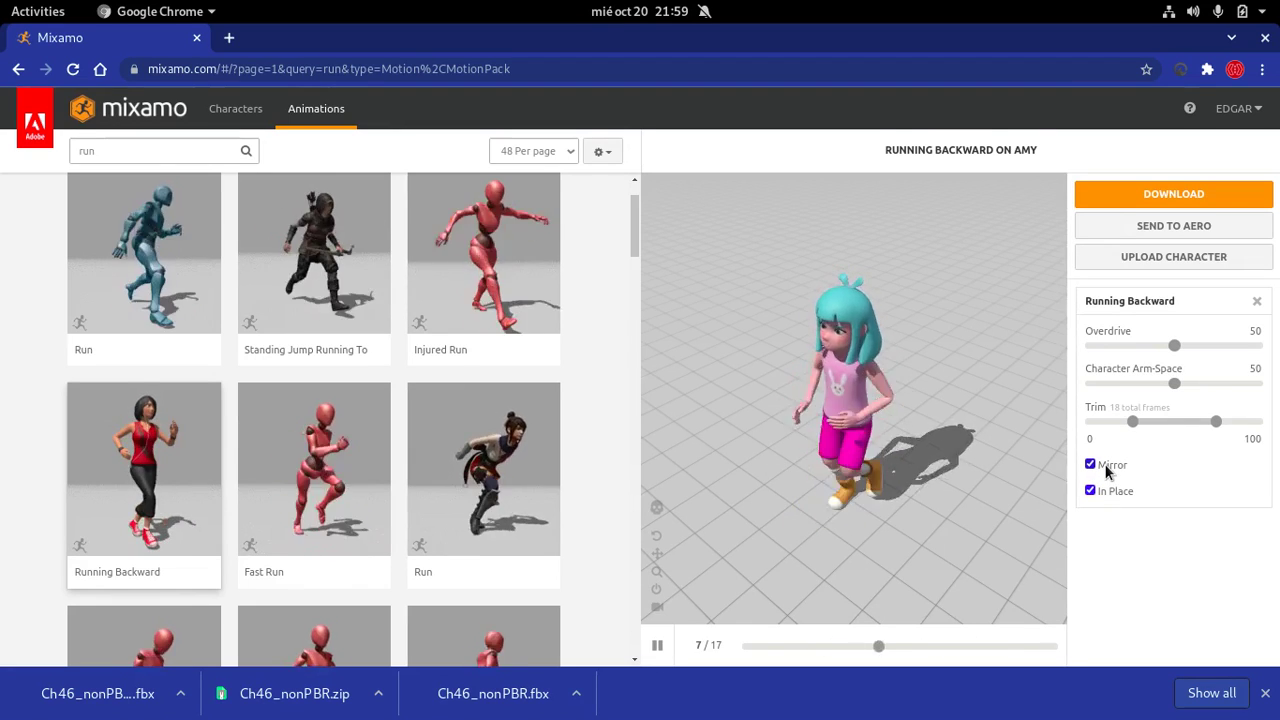
{"action": "left_click", "coordinate": [1097, 468]}
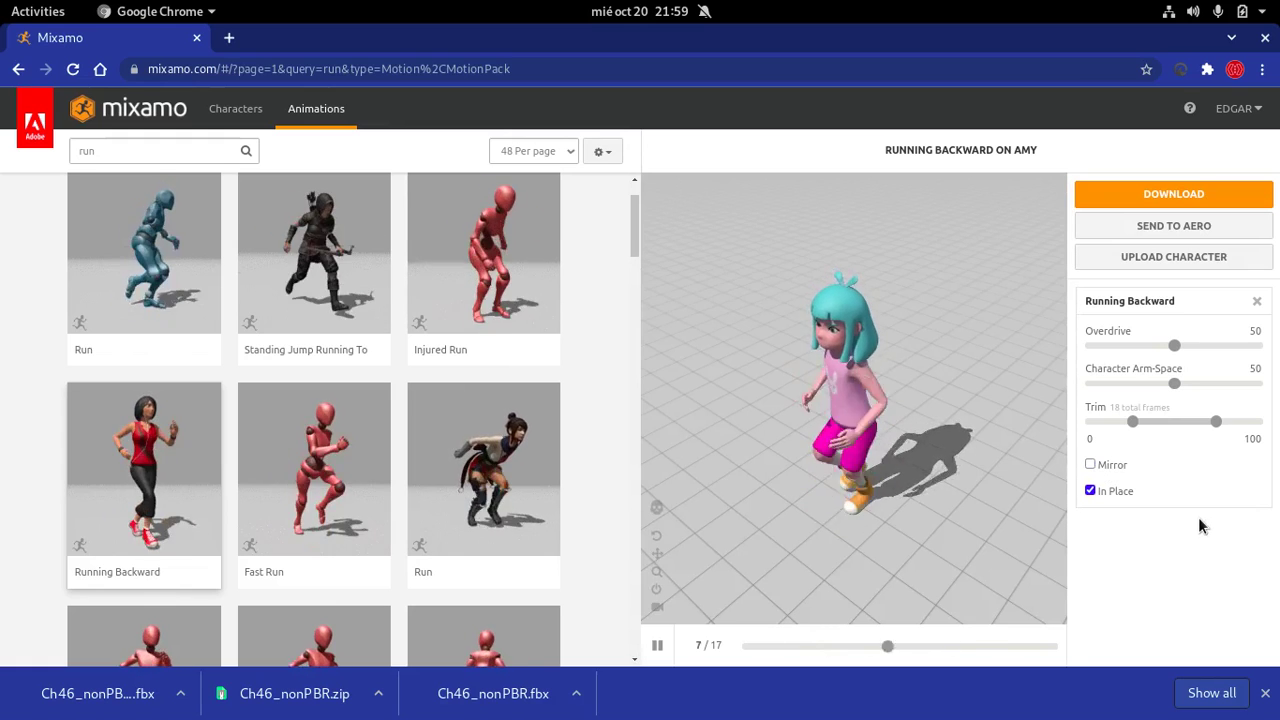
- Preview Fast Run in place, then another Run animation with In Place on
{"action": "left_click", "coordinate": [250, 531]}
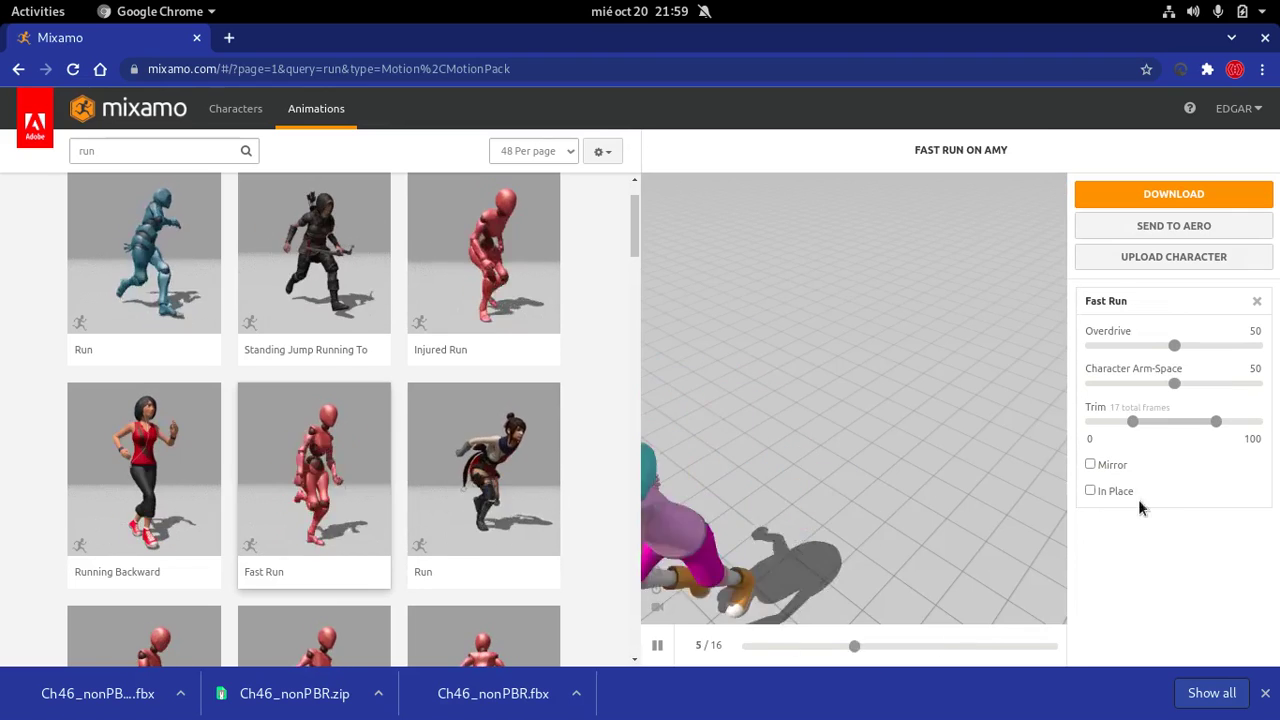
{"action": "left_click", "coordinate": [1089, 489]}
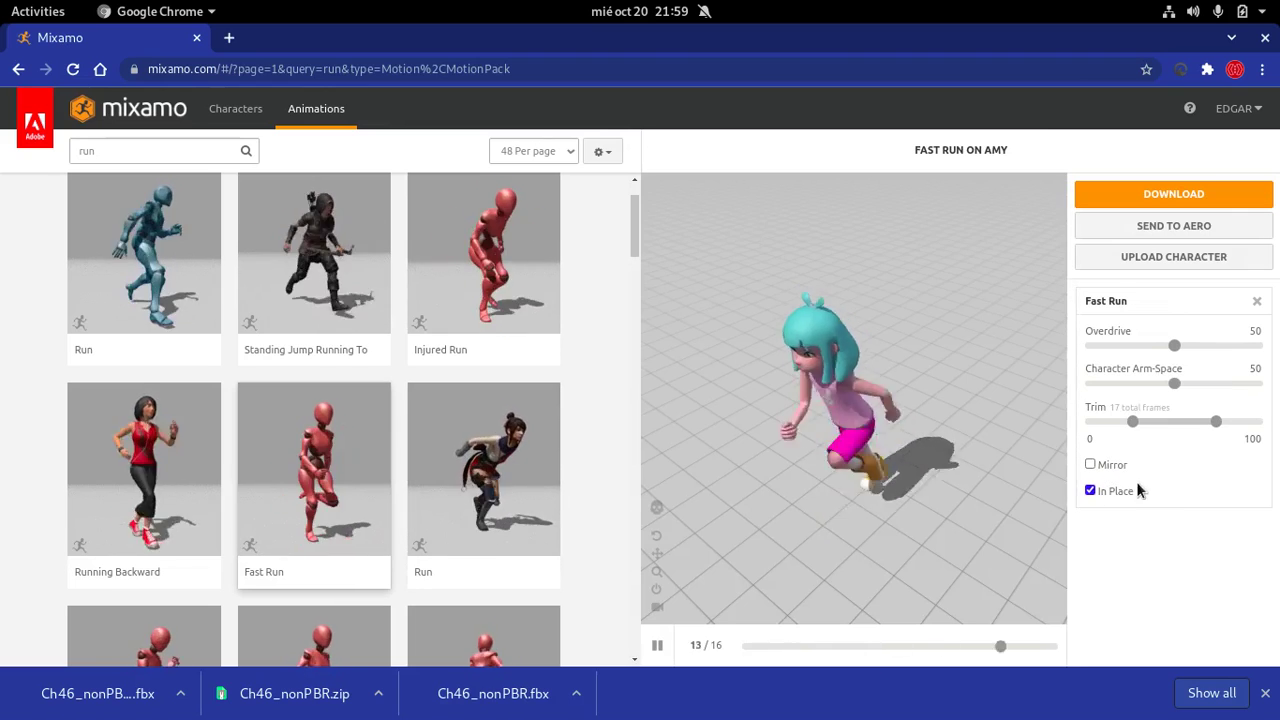
{"action": "left_click_drag", "start_coordinate": [897, 371], "coordinate": [790, 432]}
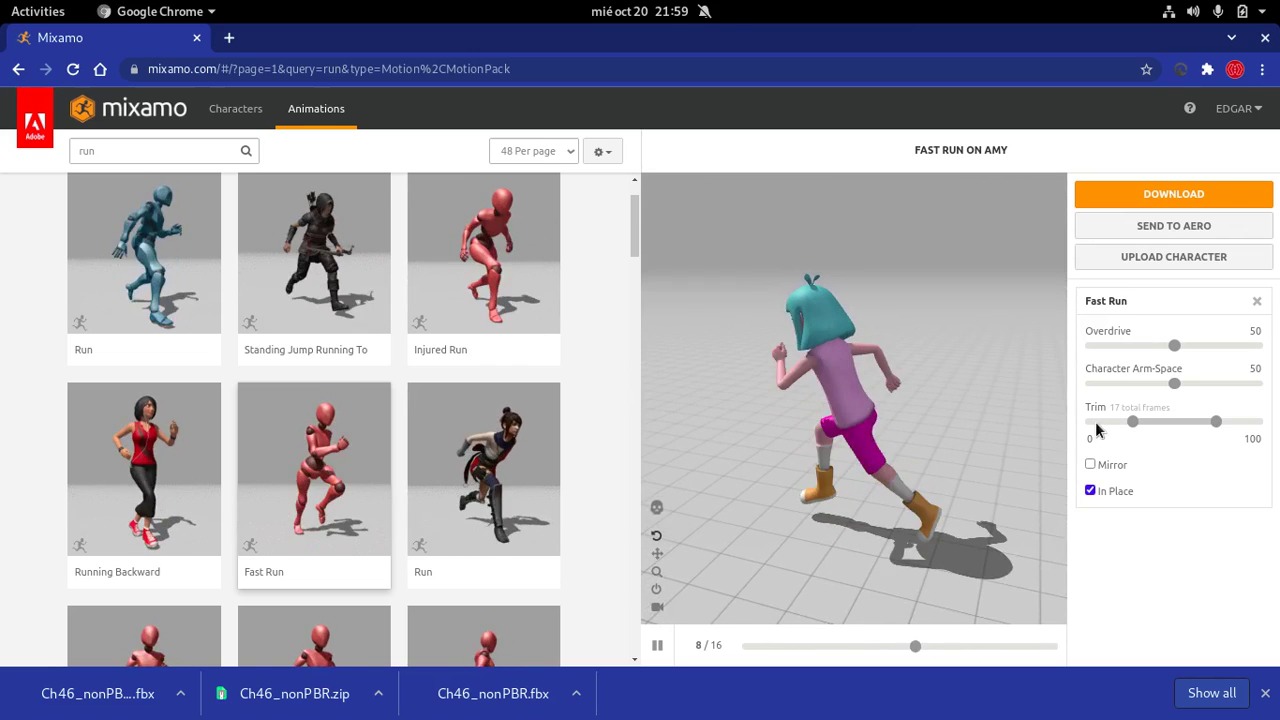
{"action": "left_click", "coordinate": [484, 470]}
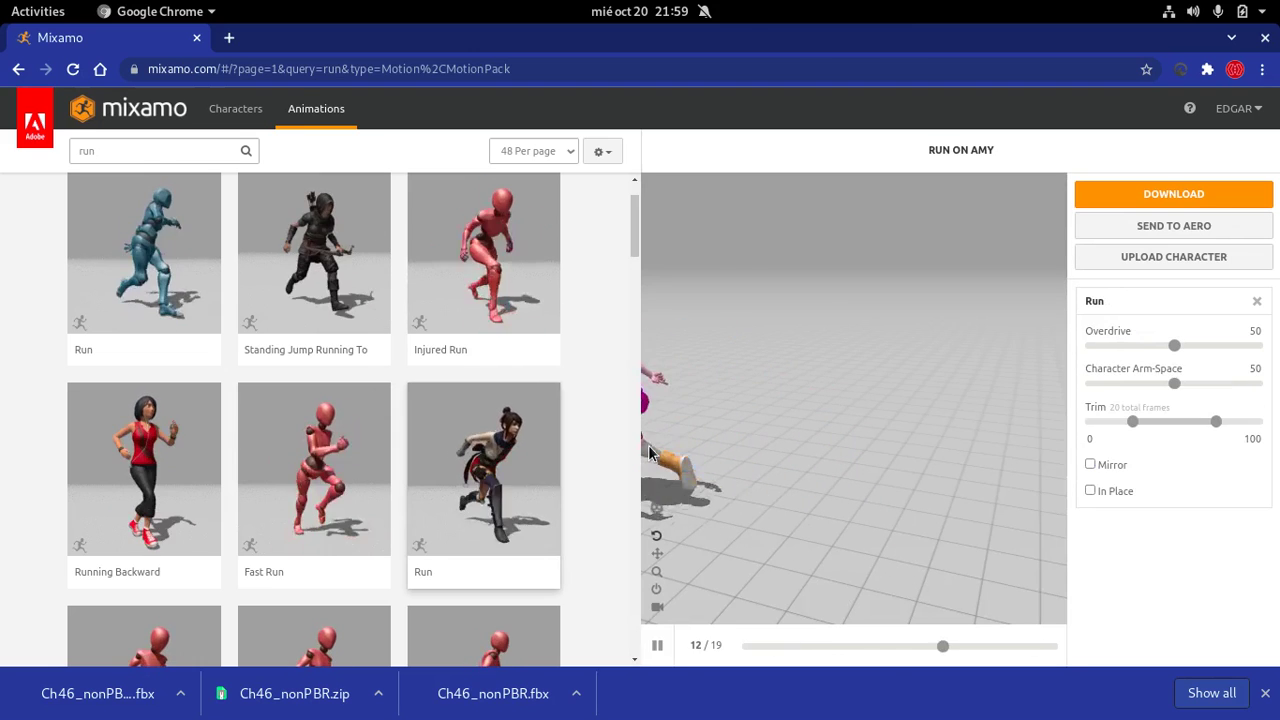
{"action": "left_click", "coordinate": [1104, 487]}
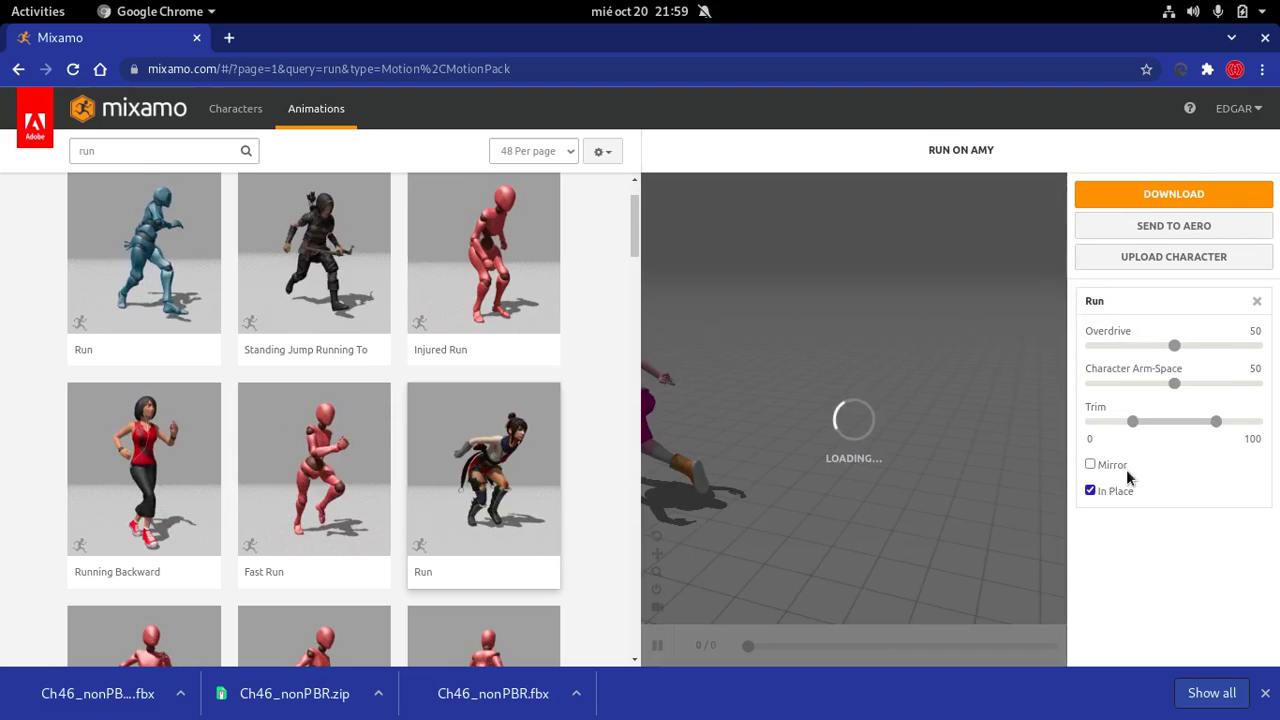
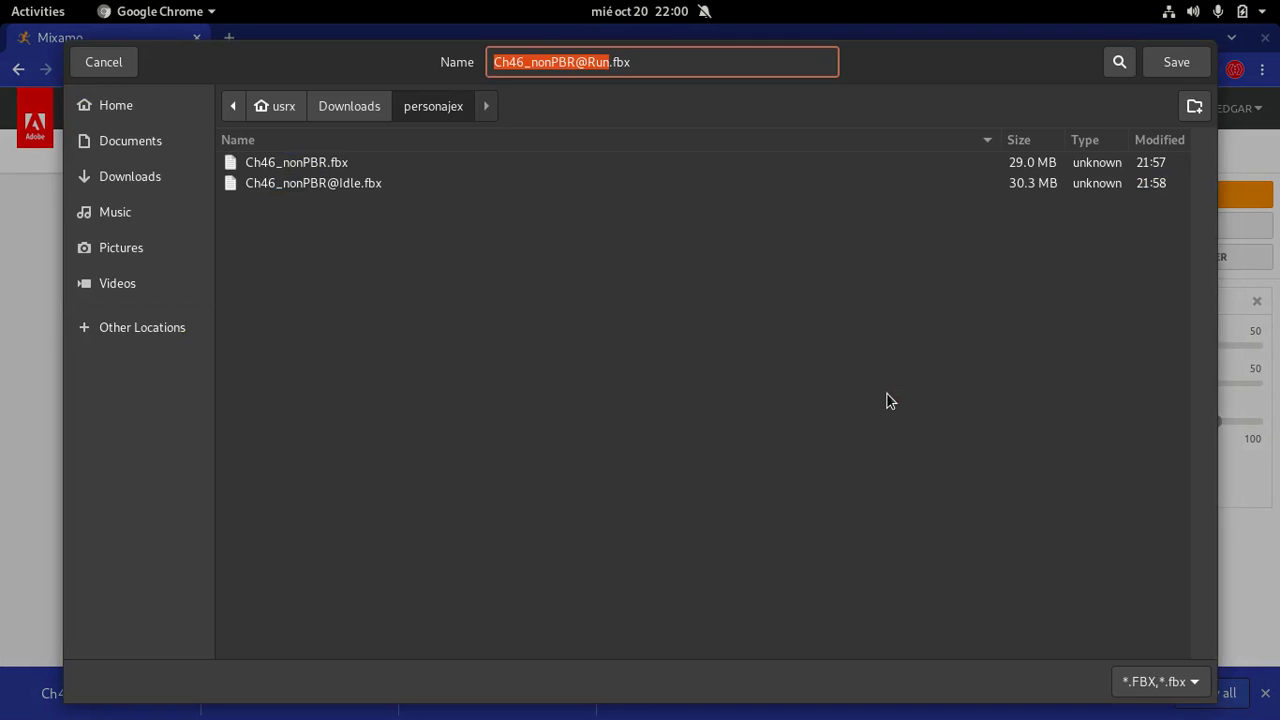
{"action": "left_click", "coordinate": [1177, 63]}
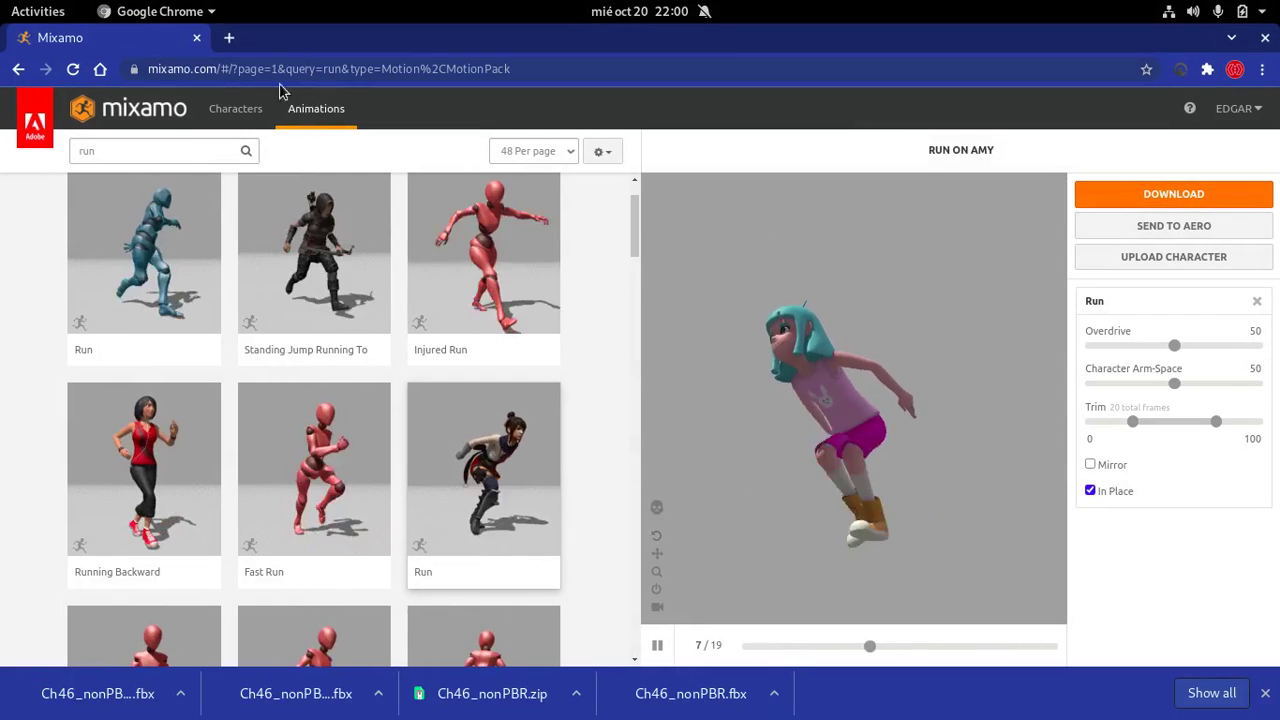
- Change the animation search from 'run' to 'left' to list left-turning animations
{"action": "left_click", "coordinate": [193, 151]}
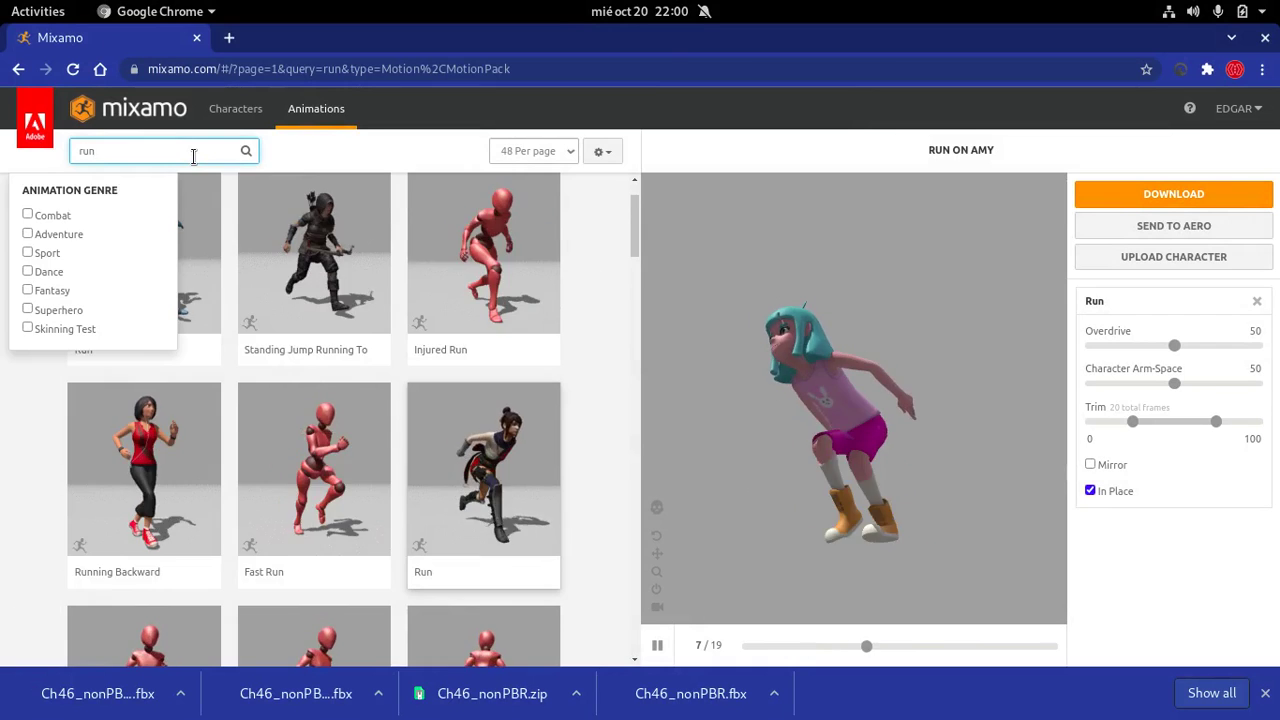
{"action": "key", "text": "BackSpace"}
{"action": "key", "text": "BackSpace"}
{"action": "key", "text": "BackSpace"}
{"action": "type", "text": "left"}
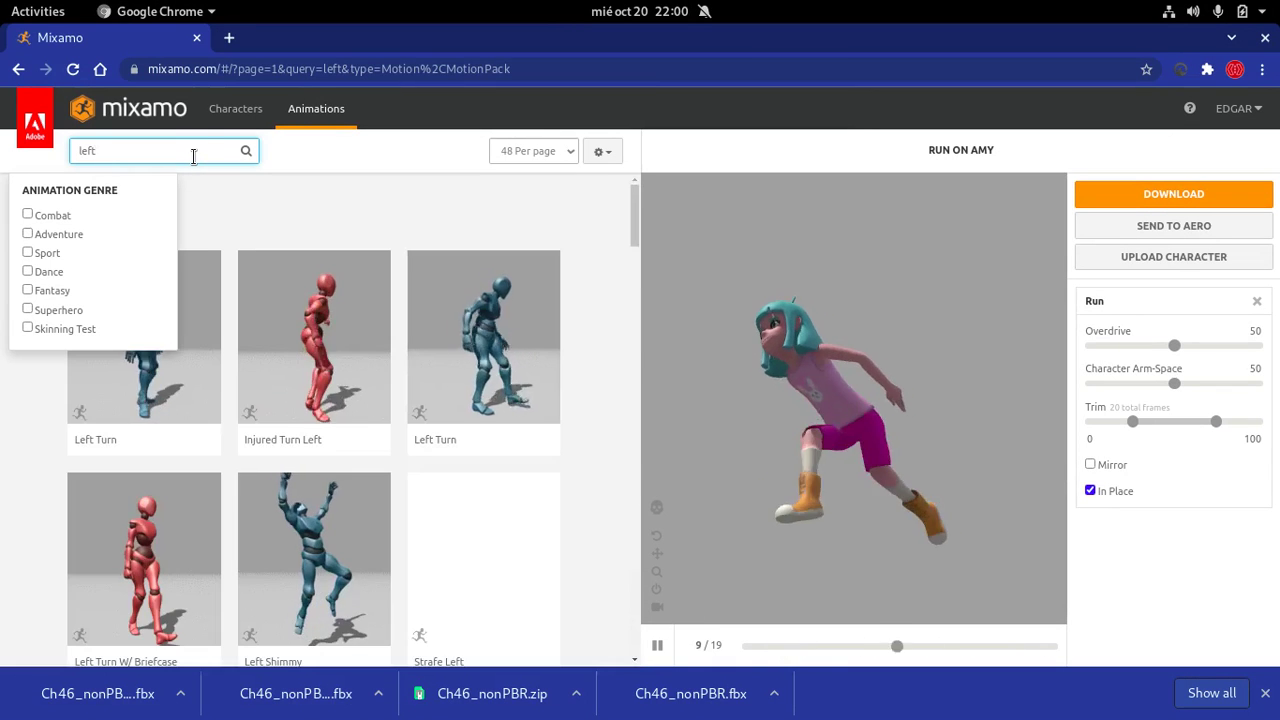
{"action": "key", "text": "Return"}
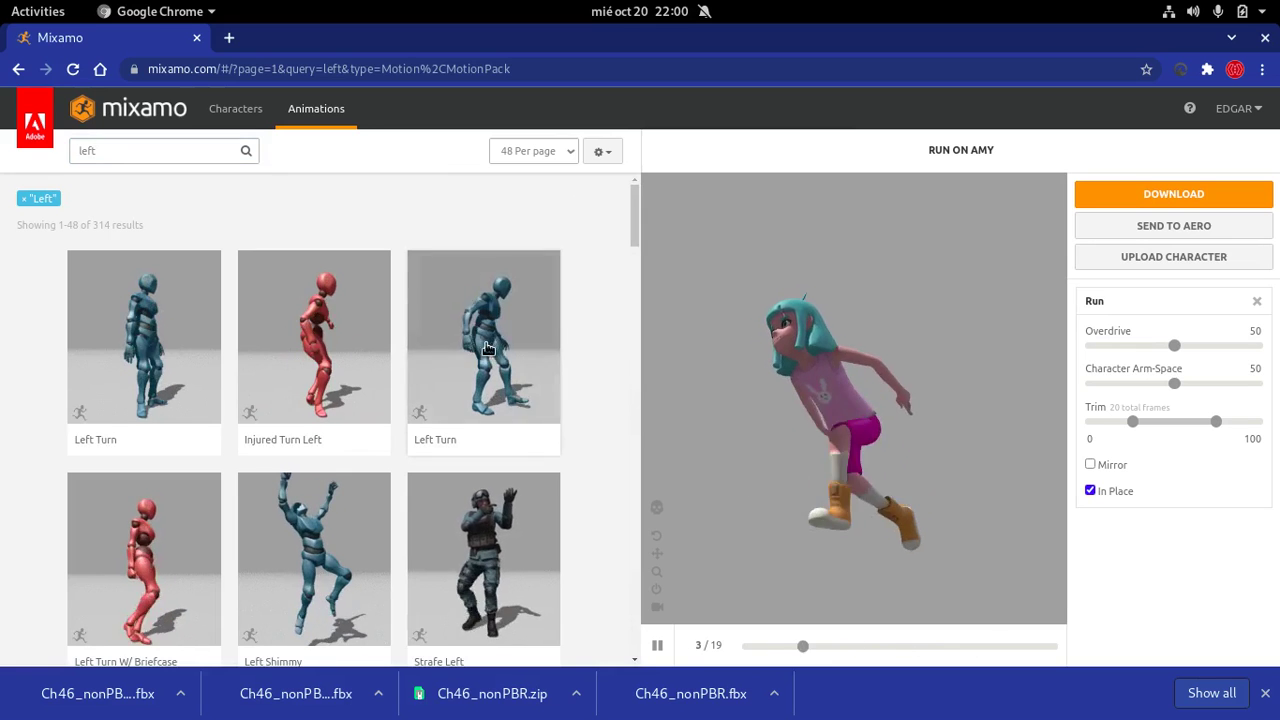
- Try Injured Turn Left with Mirror on and off, then preview Left Turn on Amy, unmirrored
{"action": "left_click", "coordinate": [300, 357]}
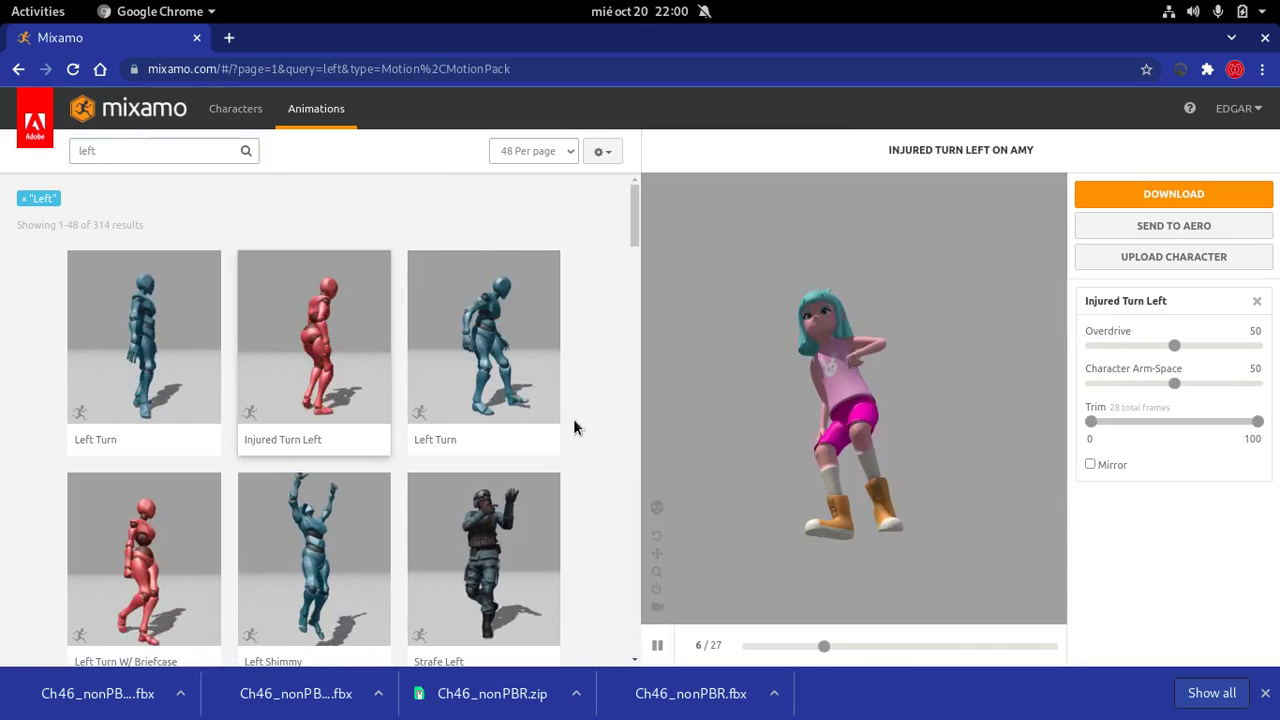
{"action": "left_click", "coordinate": [1100, 465]}
{"action": "left_click", "coordinate": [1100, 465]}
{"action": "left_click", "coordinate": [184, 384]}
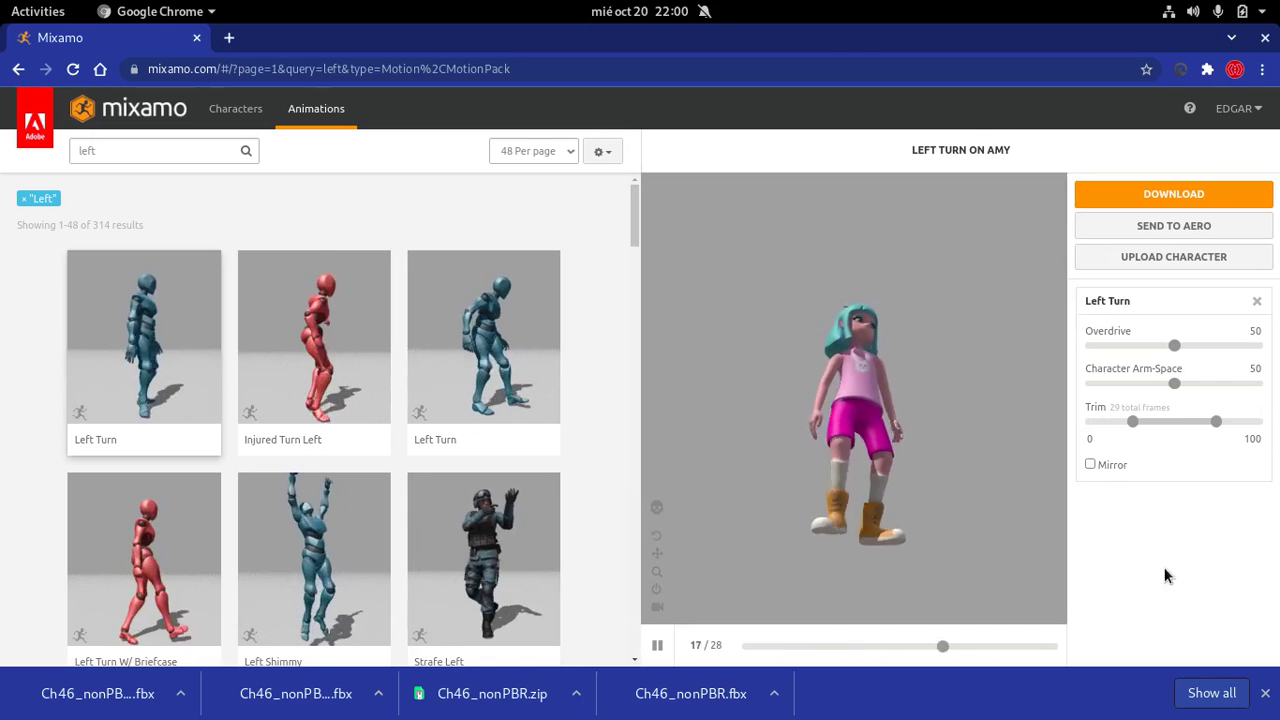
{"action": "mouse_move", "coordinate": [928, 375]}
{"action": "left_mouse_down"}
{"action": "mouse_move", "coordinate": [929, 429]}
{"action": "mouse_move", "coordinate": [922, 399]}
{"action": "left_mouse_up"}
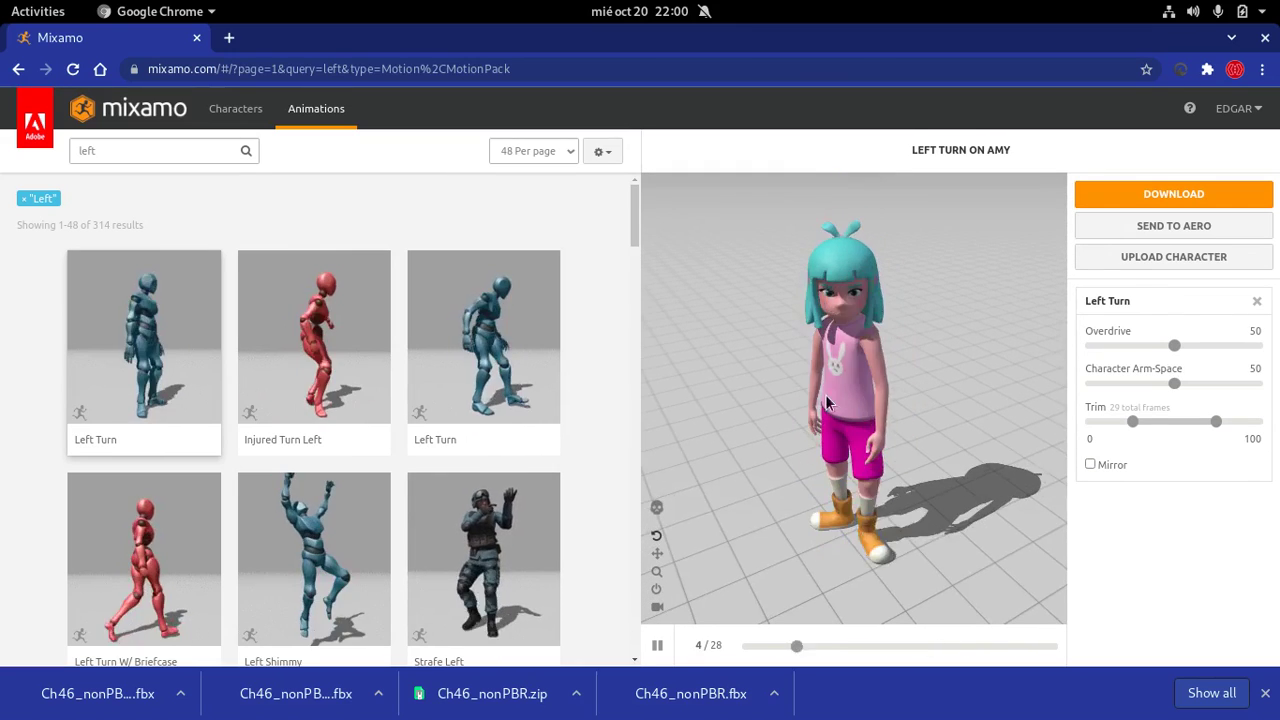
- Open Download Settings for Left Turn: FBX for Unity, With Skin, 30 fps
{"action": "scroll", "coordinate": [328, 415], "scroll_direction": "down", "scroll_amount": 1}
{"action": "scroll", "coordinate": [328, 415], "scroll_direction": "down", "scroll_amount": 3}
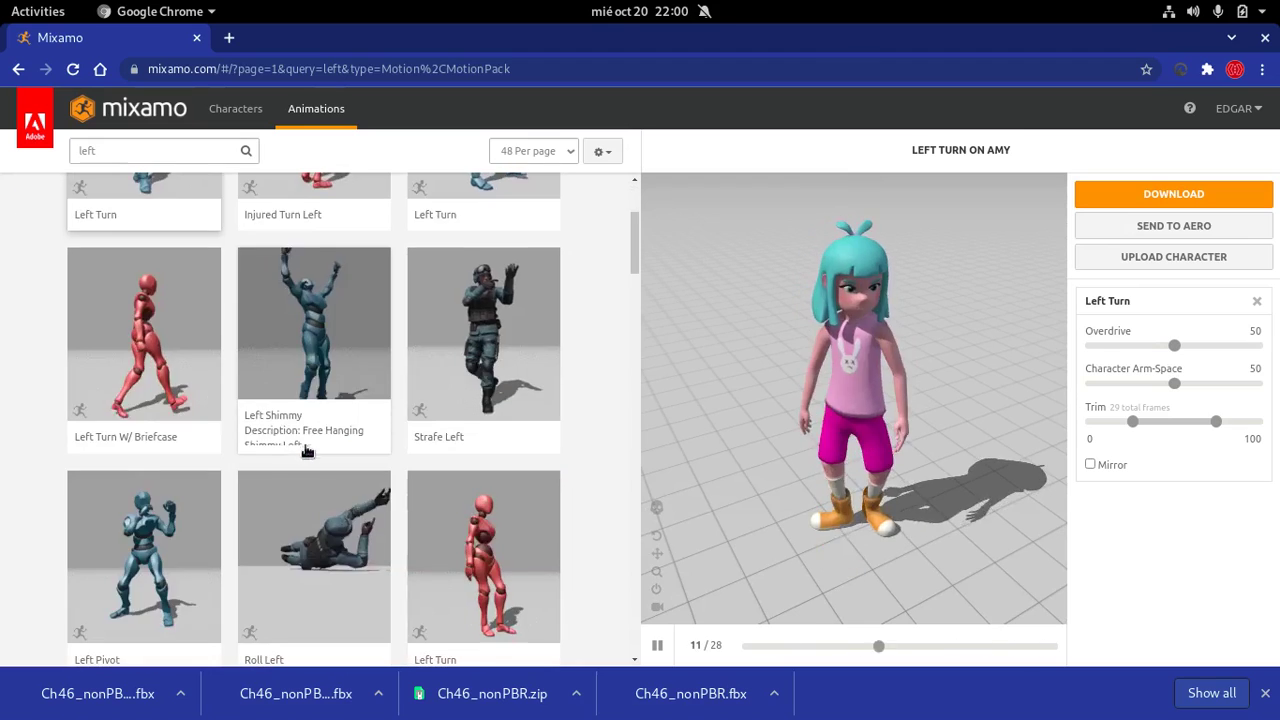
{"action": "scroll", "coordinate": [400, 492], "scroll_direction": "down", "scroll_amount": 3}
{"action": "scroll", "coordinate": [400, 492], "scroll_direction": "down", "scroll_amount": 4}
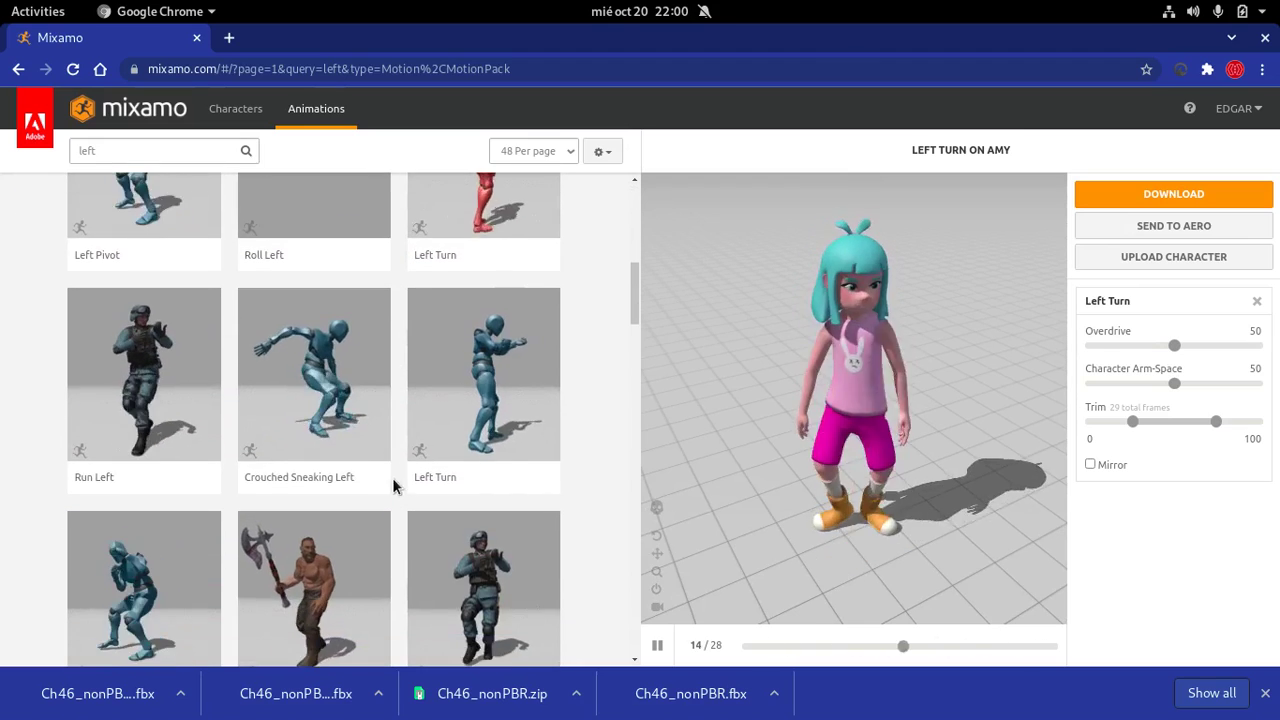
{"action": "scroll", "coordinate": [395, 485], "scroll_direction": "down", "scroll_amount": 3}
{"action": "scroll", "coordinate": [392, 475], "scroll_direction": "up", "scroll_amount": 1}
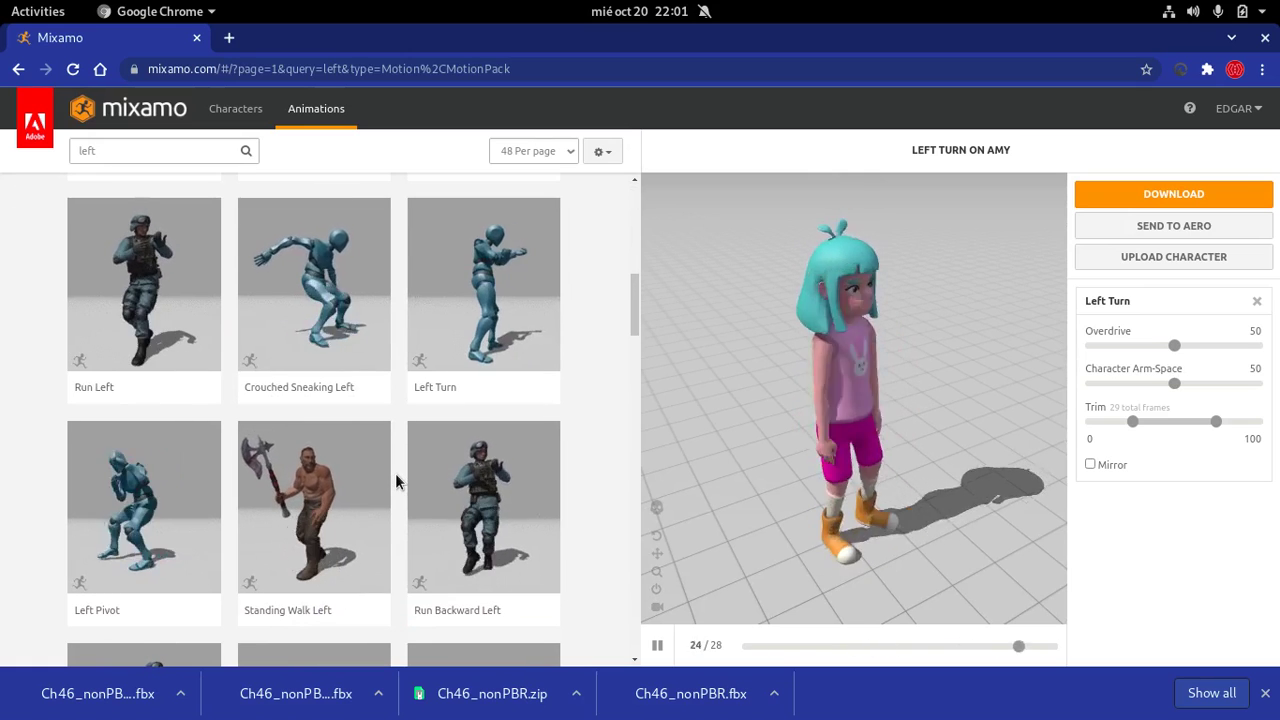
{"action": "scroll", "coordinate": [393, 474], "scroll_direction": "down", "scroll_amount": 1}
{"action": "scroll", "coordinate": [380, 478], "scroll_direction": "down", "scroll_amount": 2}
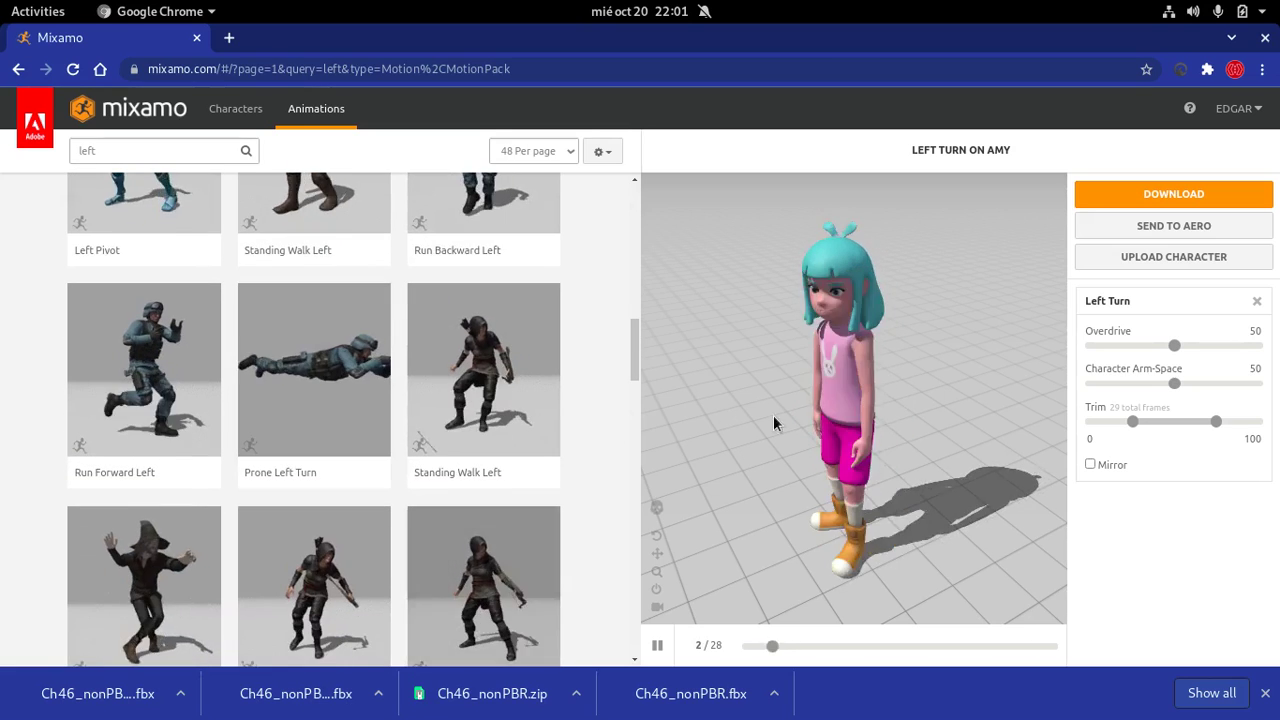
{"action": "scroll", "coordinate": [390, 316], "scroll_direction": "down", "scroll_amount": 3}
{"action": "scroll", "coordinate": [390, 316], "scroll_direction": "up", "scroll_amount": 3}
{"action": "scroll", "coordinate": [390, 316], "scroll_direction": "up", "scroll_amount": 1}
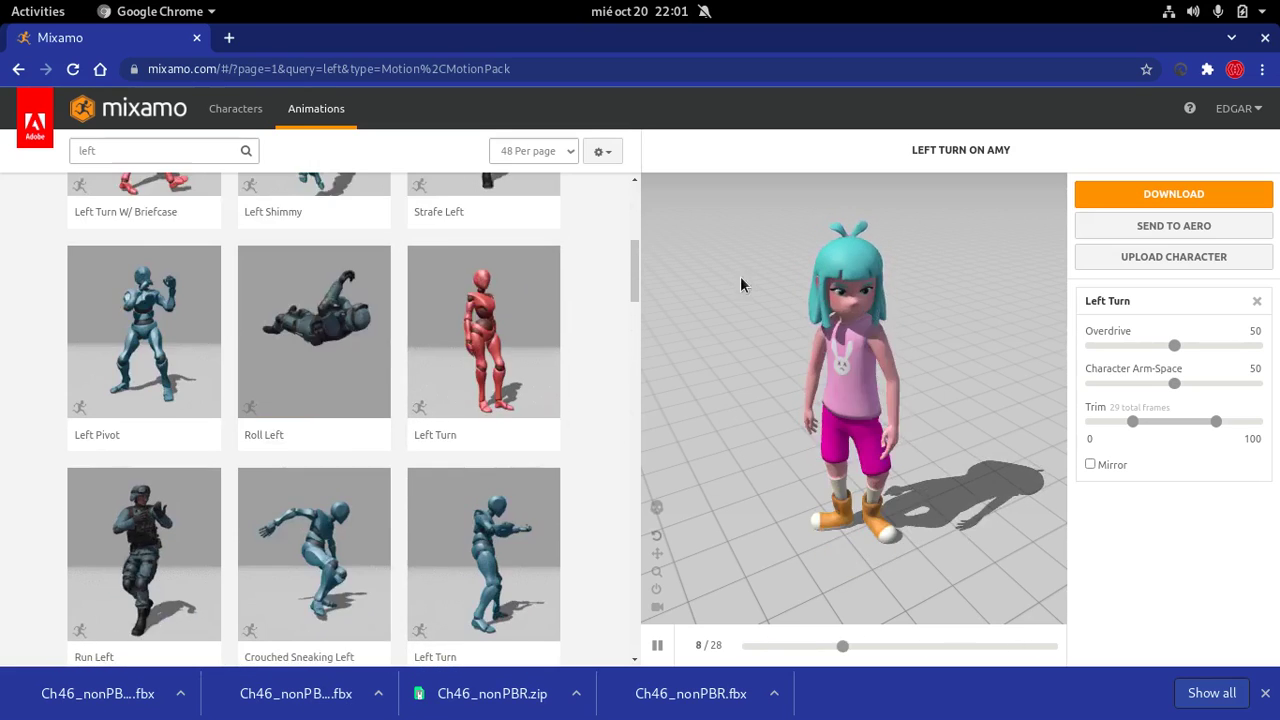
{"action": "left_click", "coordinate": [1165, 194]}
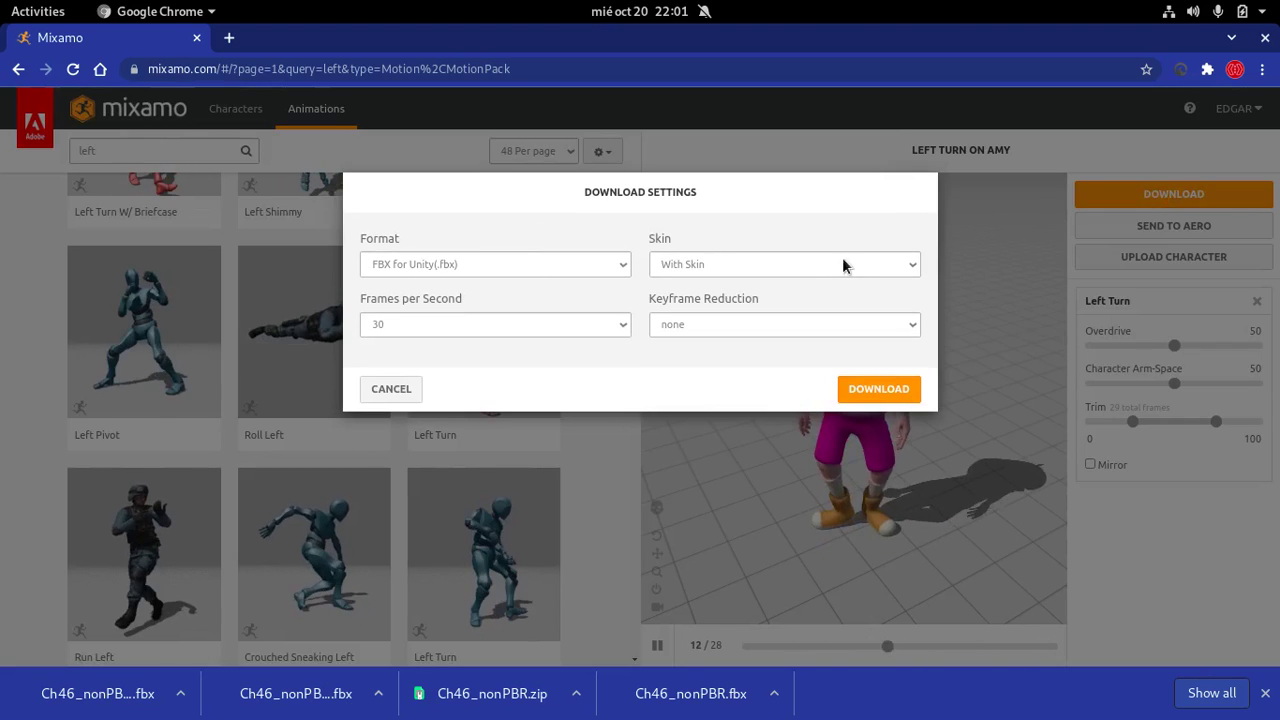
- Download Left Turn as Ch46_nonPBR@Left Turn.fbx into the personajex folder
{"action": "left_click", "coordinate": [880, 390]}
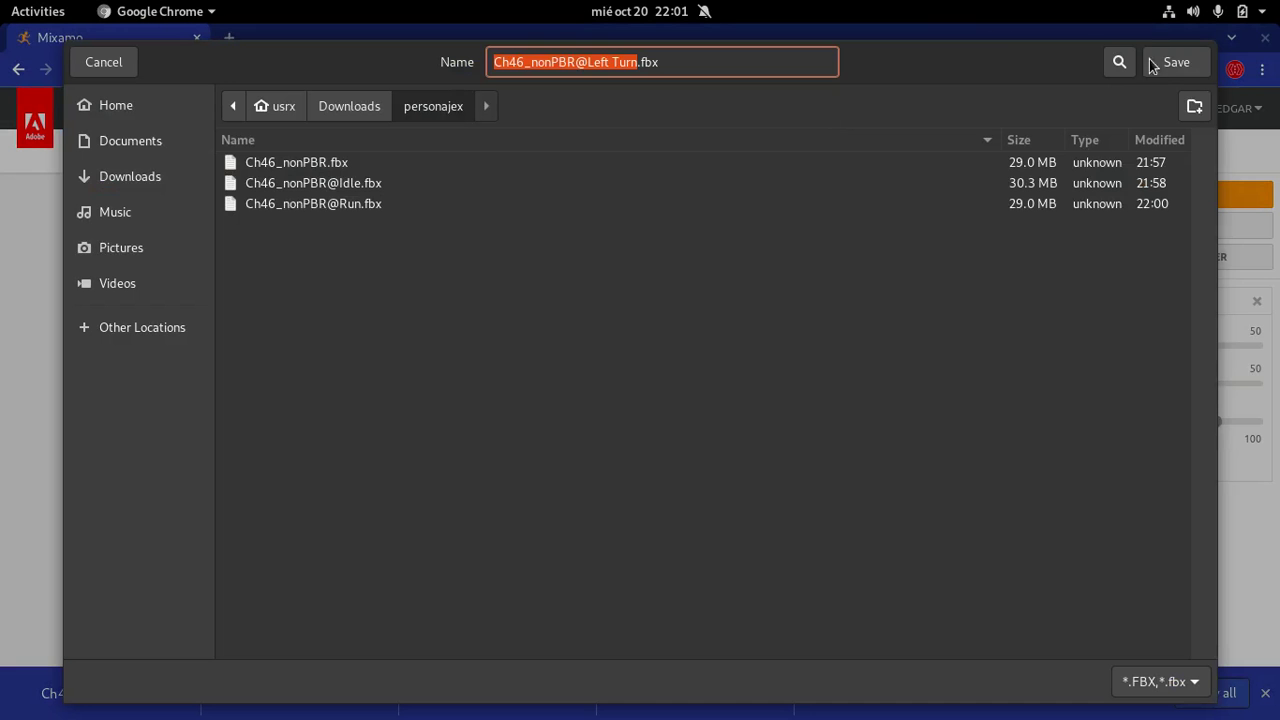
{"action": "key", "text": "Return"}
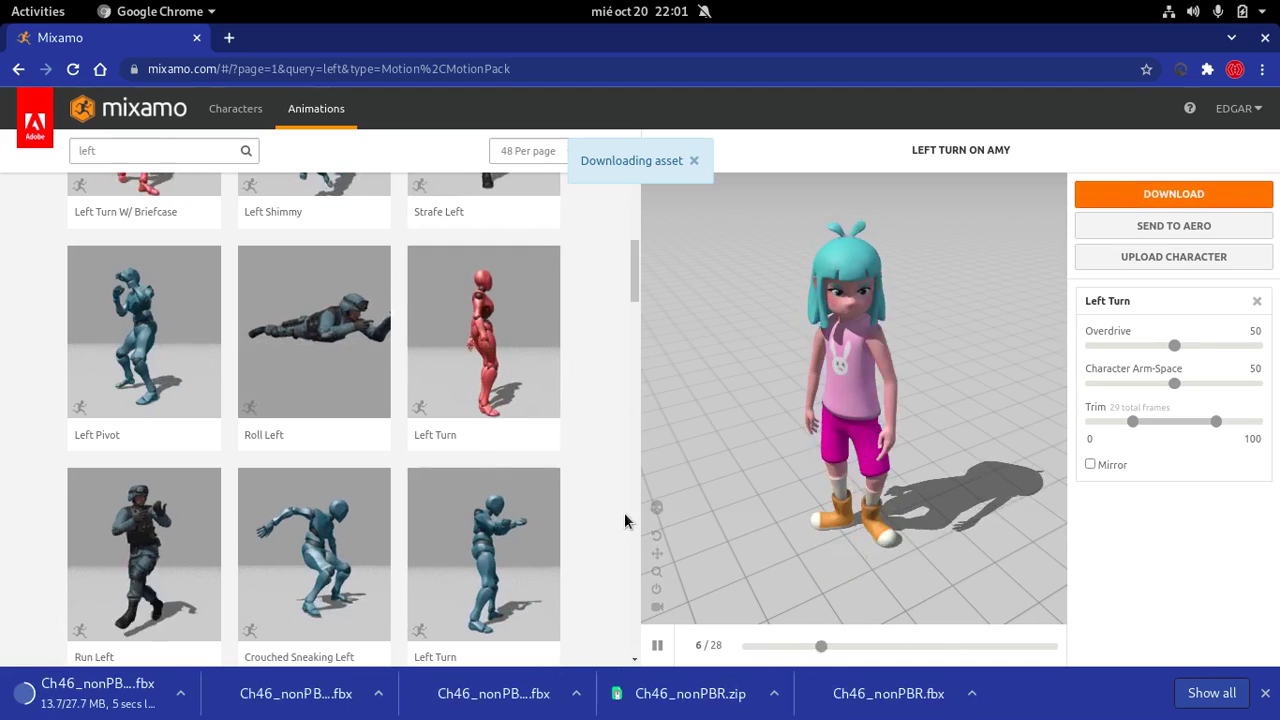